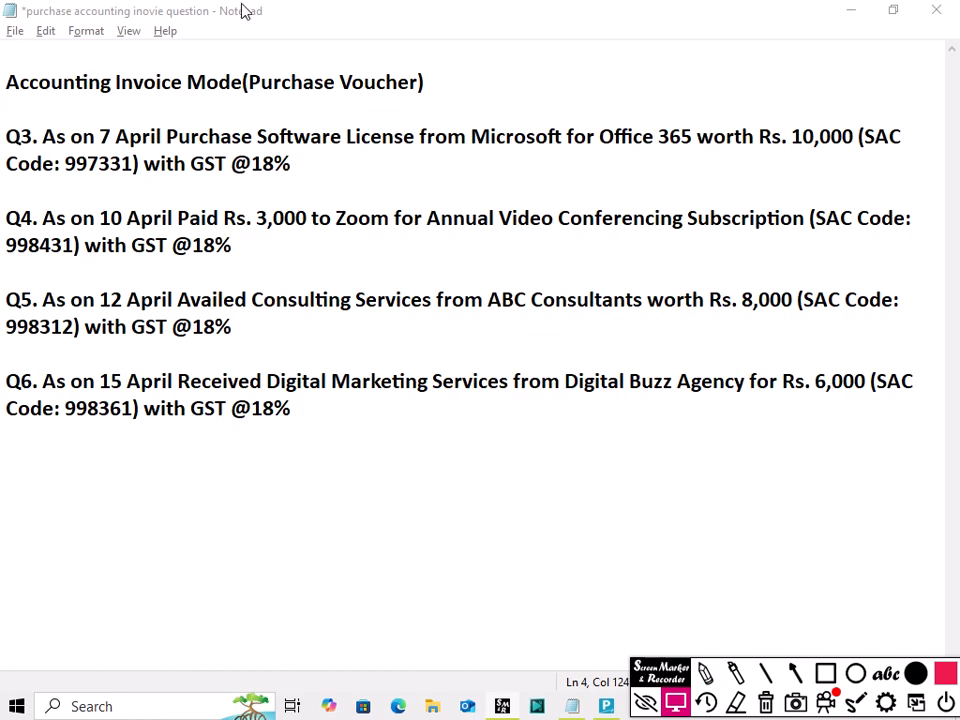
Read the Accounting Invoice Mode heading and question Q3, examining its date, service, supplier, amount, SAC code and GST rate
drag(3, 82, 241, 88)
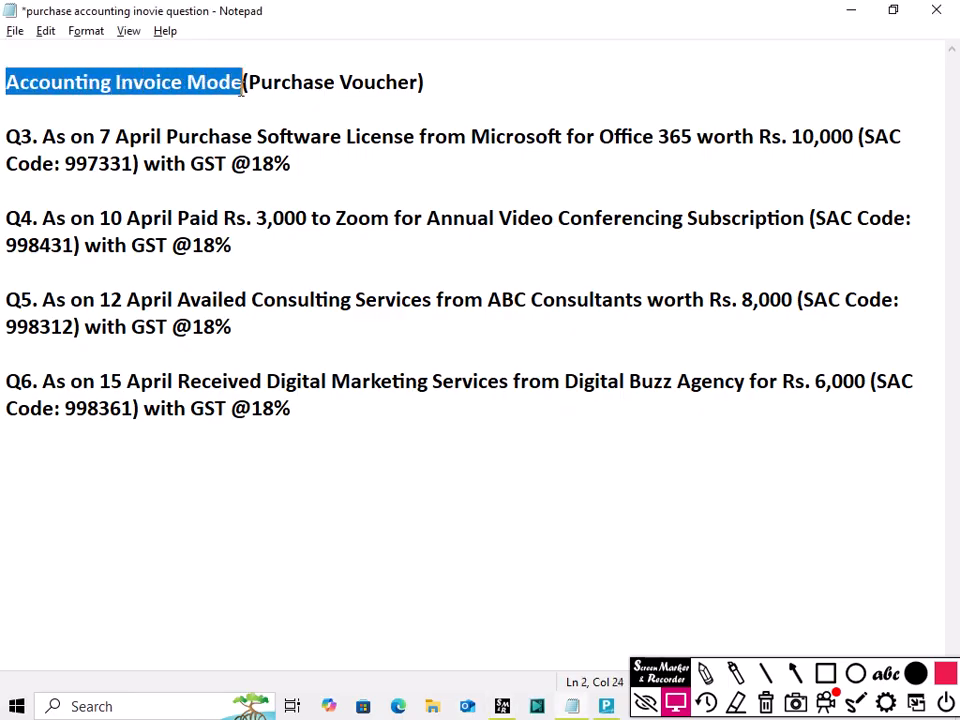
click(241, 88)
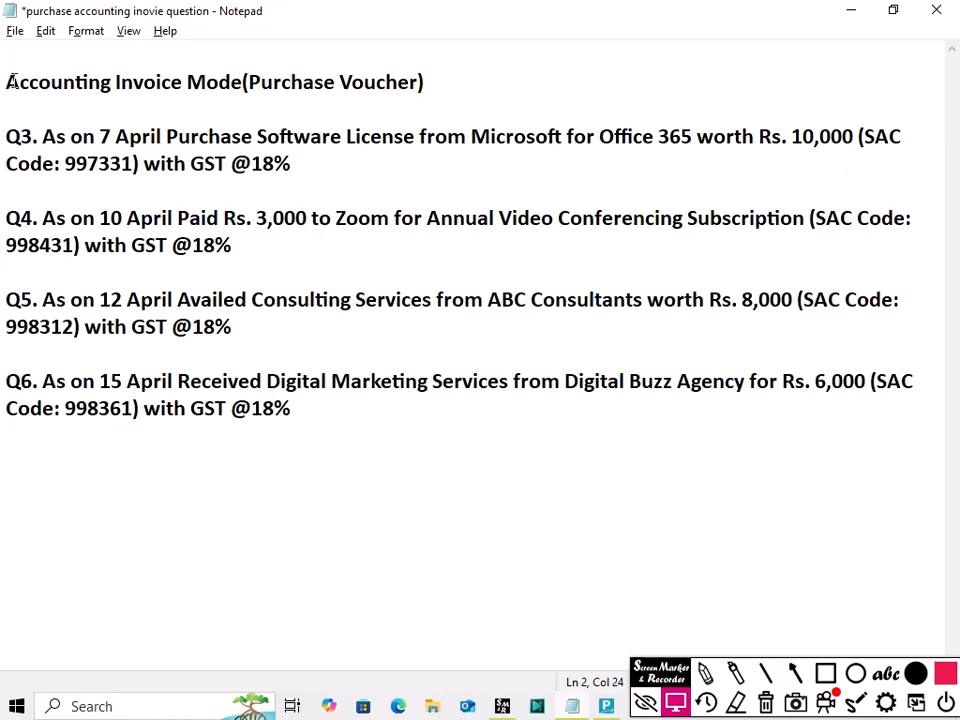
drag(12, 82, 241, 84)
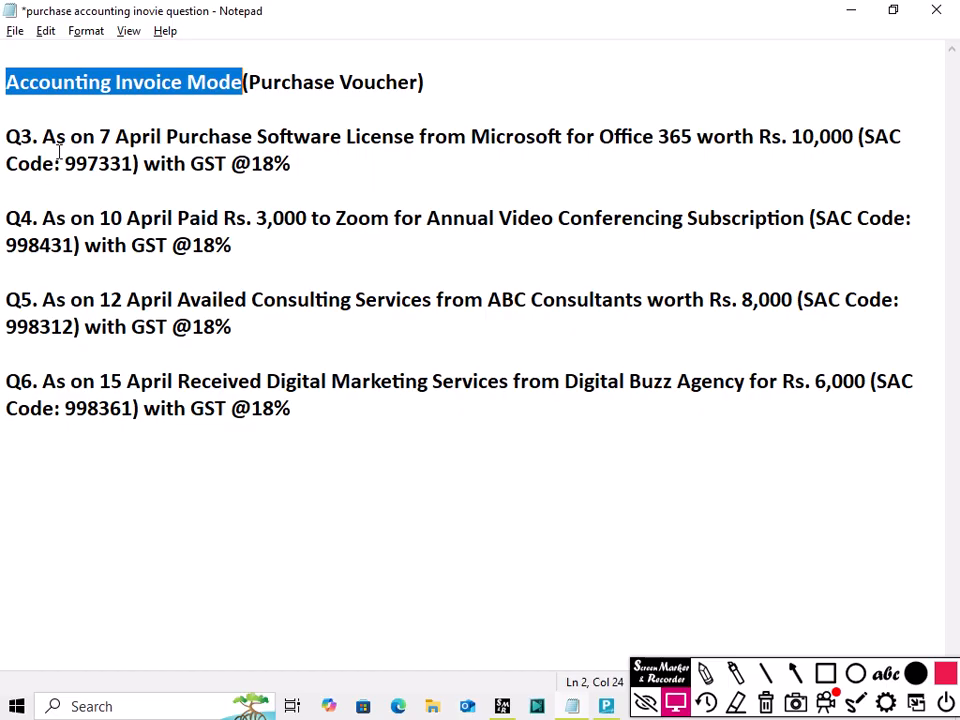
drag(44, 136, 853, 137)
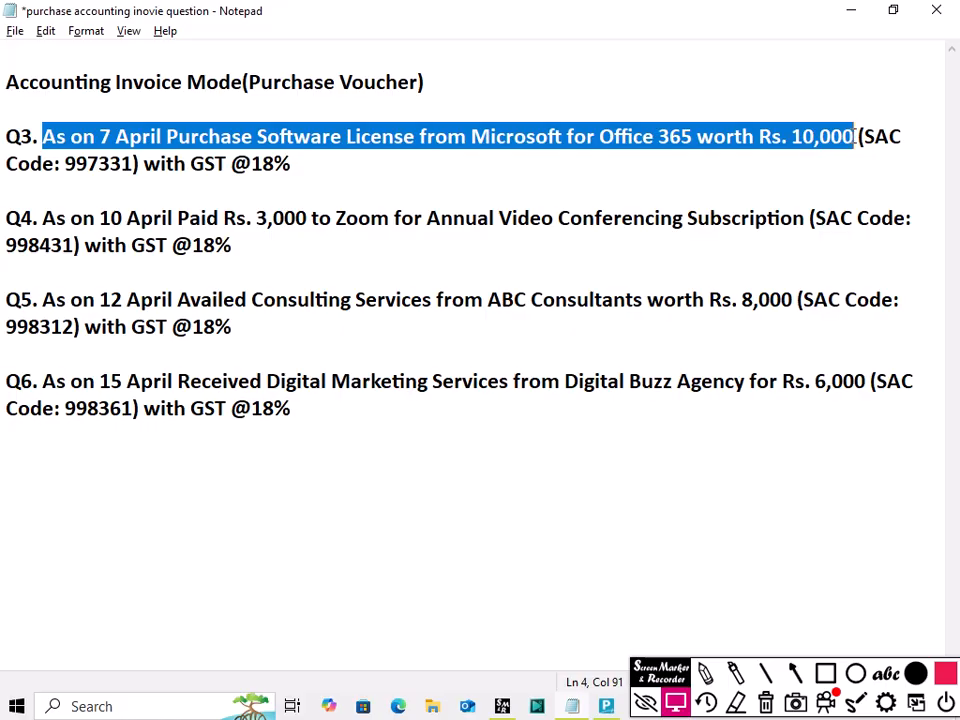
click(853, 137)
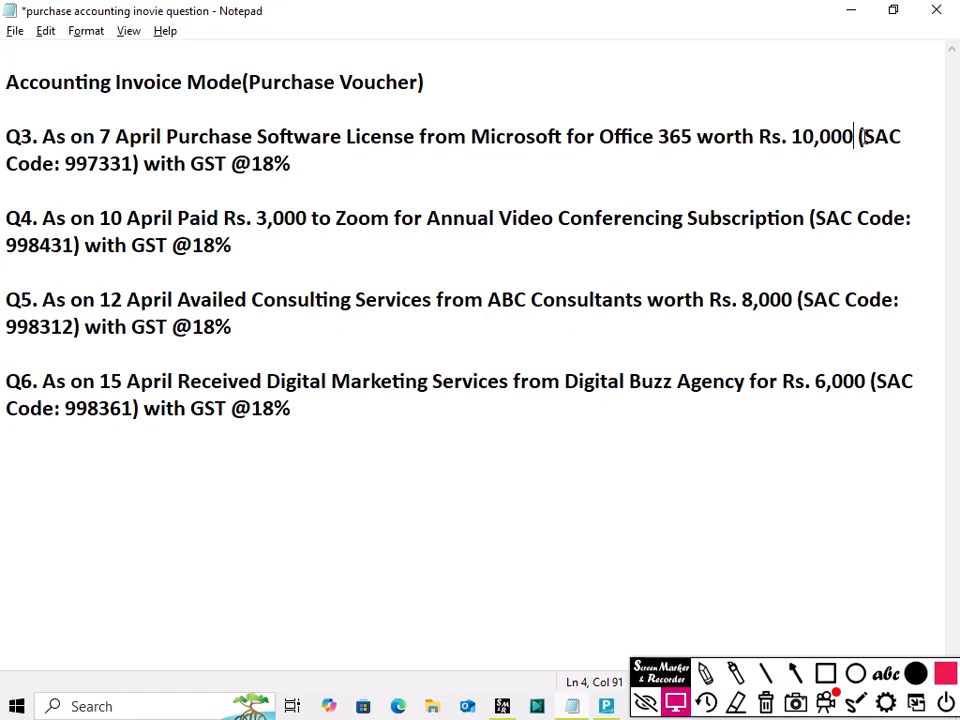
drag(862, 137, 904, 137)
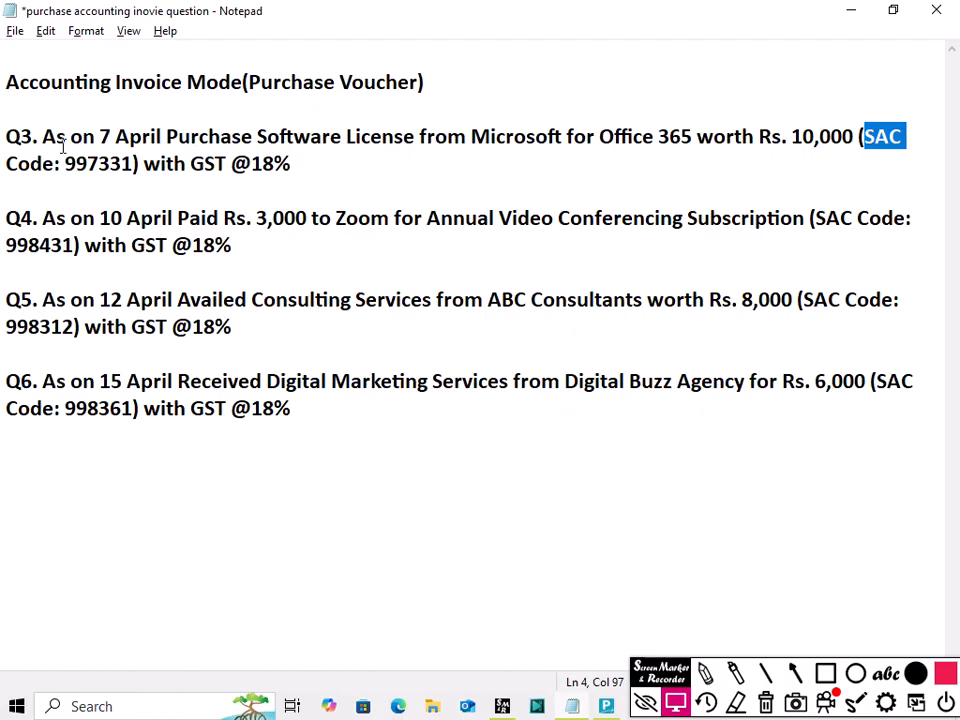
drag(64, 170, 309, 171)
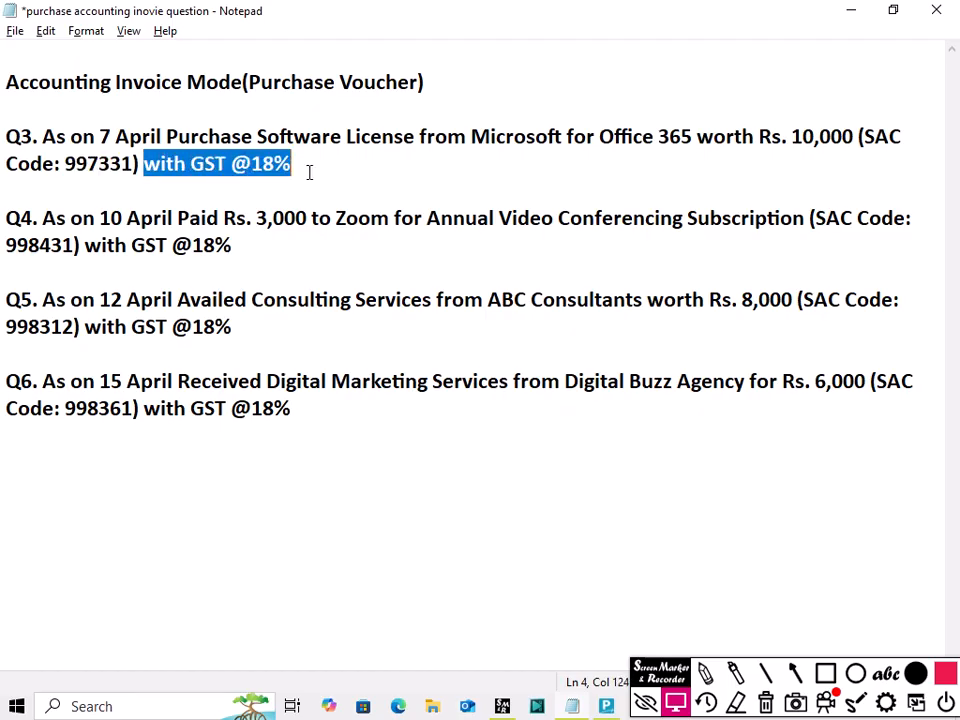
click(310, 172)
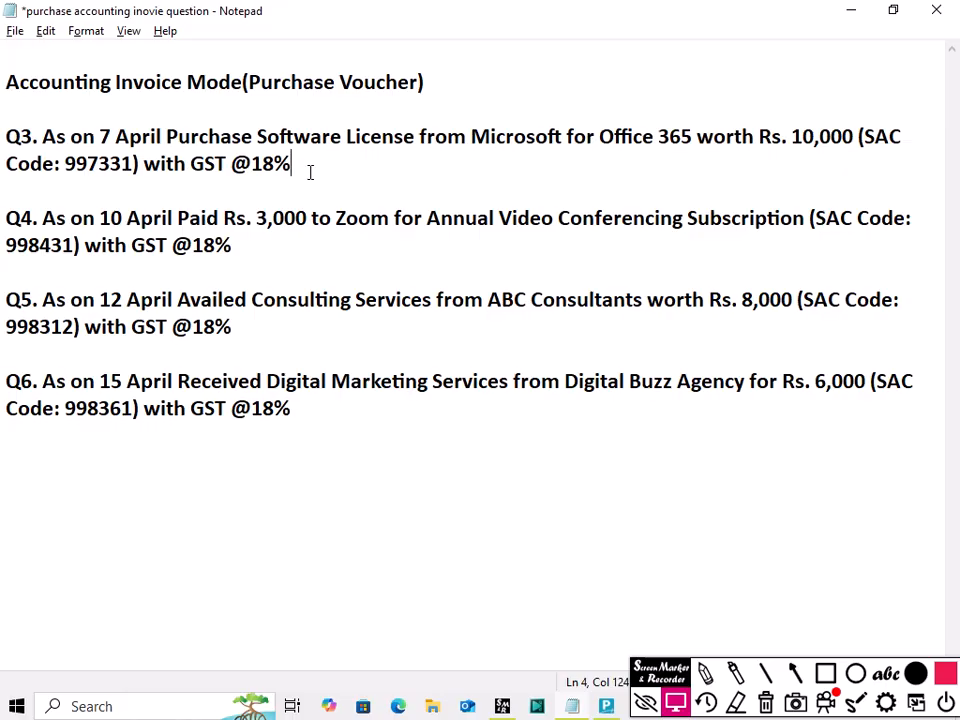
drag(178, 137, 562, 140)
click(575, 140)
drag(254, 136, 389, 147)
click(389, 147)
drag(598, 136, 692, 138)
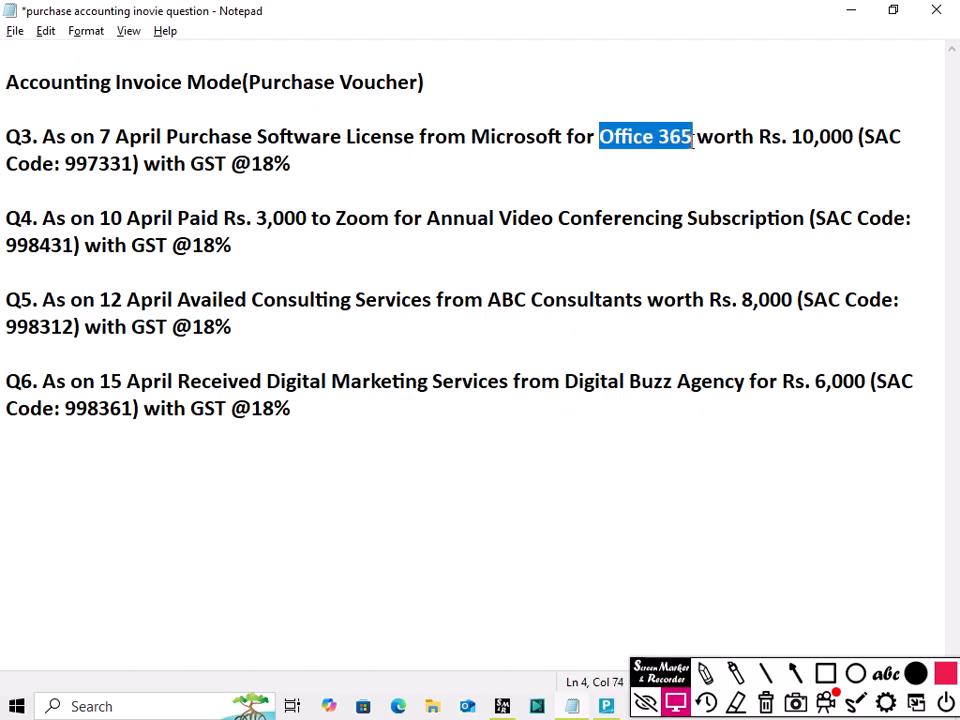
click(691, 140)
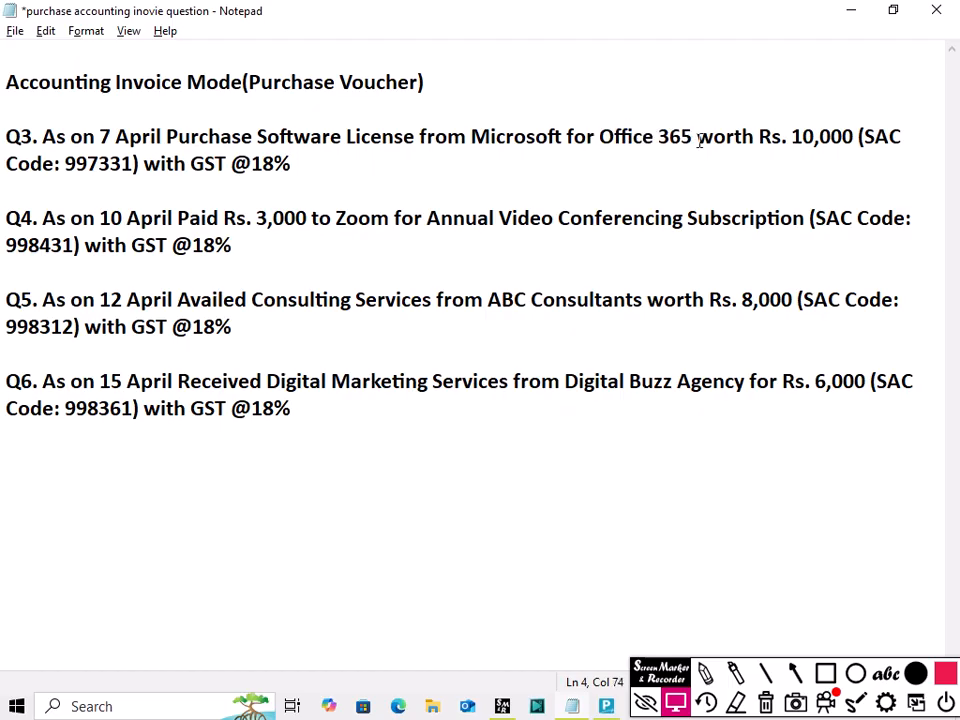
drag(791, 136, 859, 137)
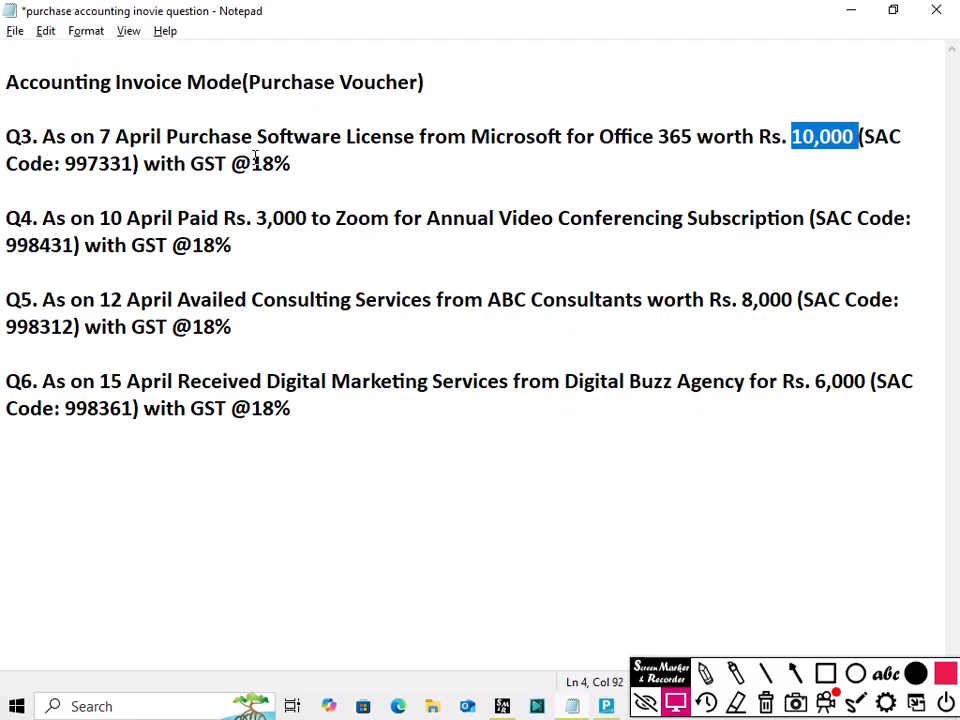
drag(252, 162, 7, 137)
click(298, 163)
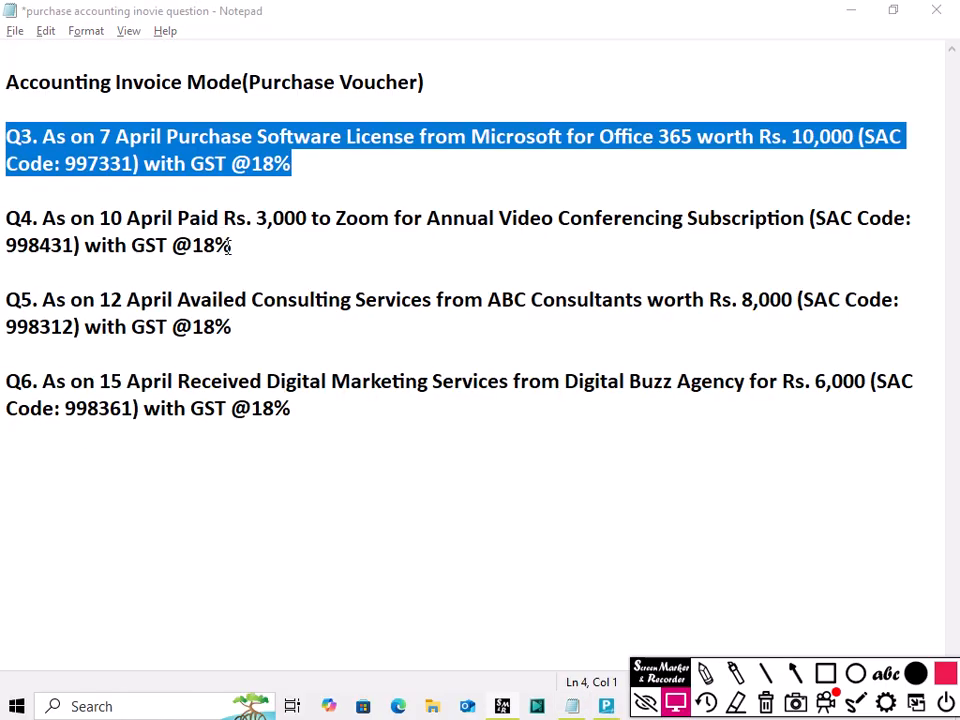
Switch to TallyPrime and set the purchase voucher's mode to Accounting Invoice
key(alt+Tab)
key(alt+Tab)
key(alt+Tab)
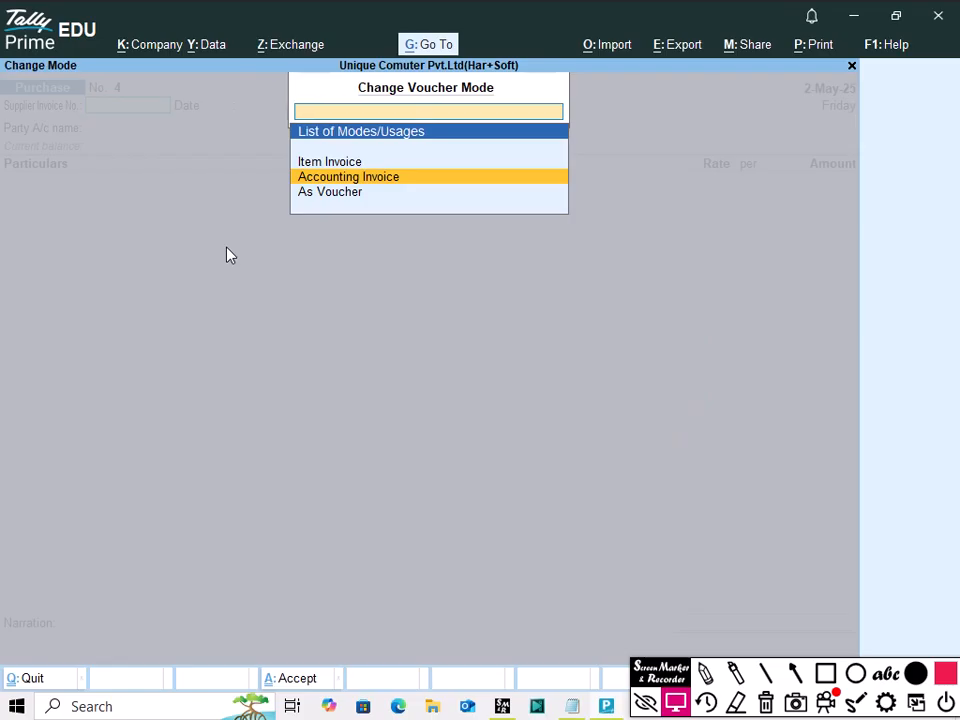
key(Escape)
key(Escape)
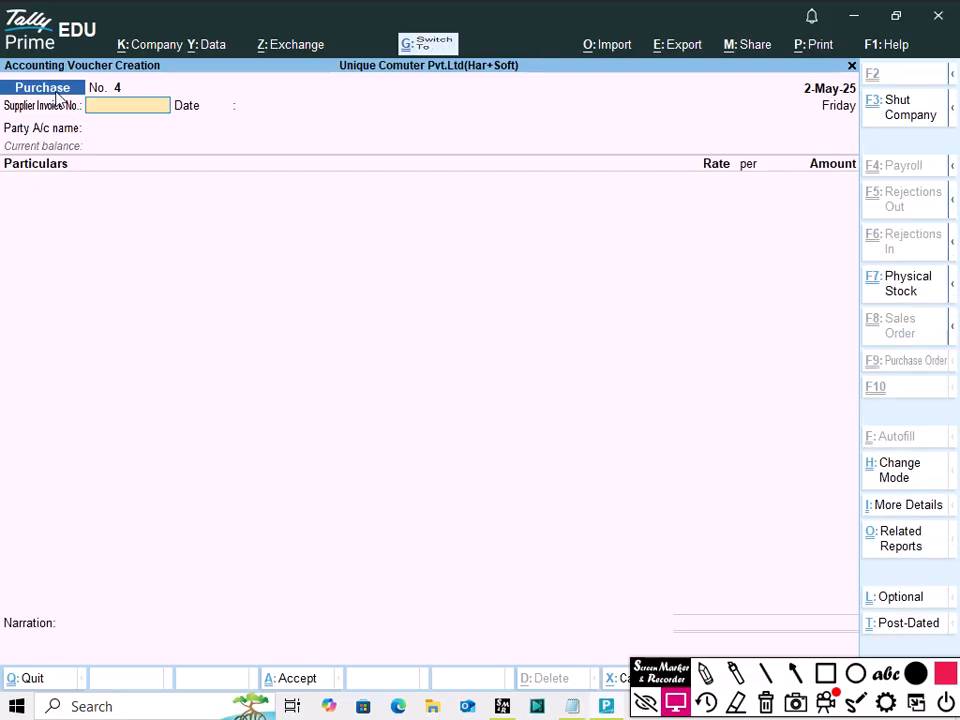
key(ctrl+h)
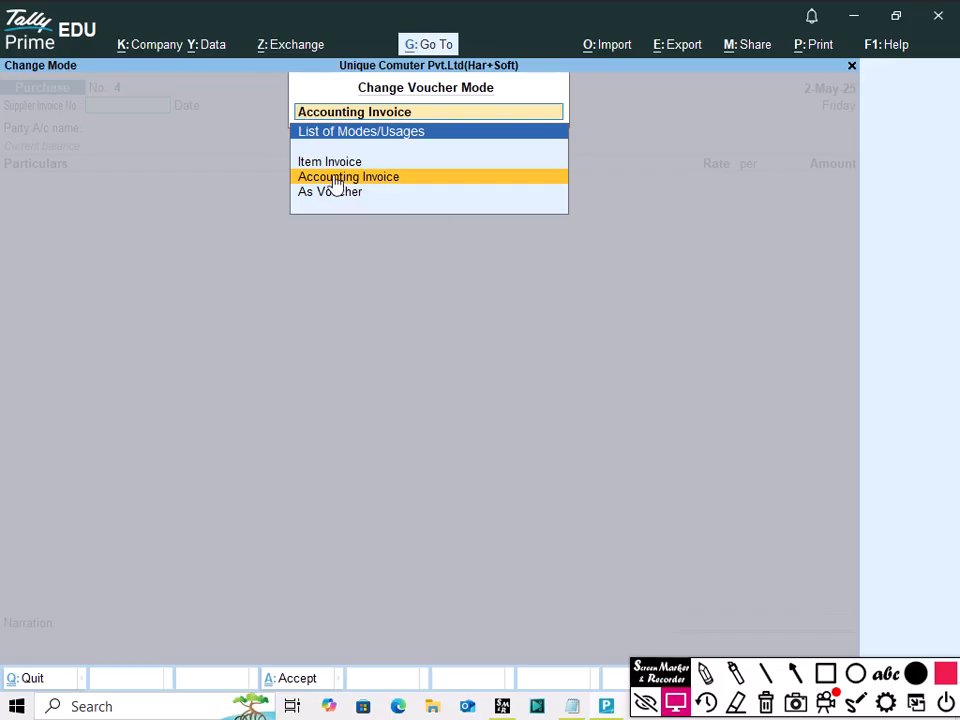
click(442, 177)
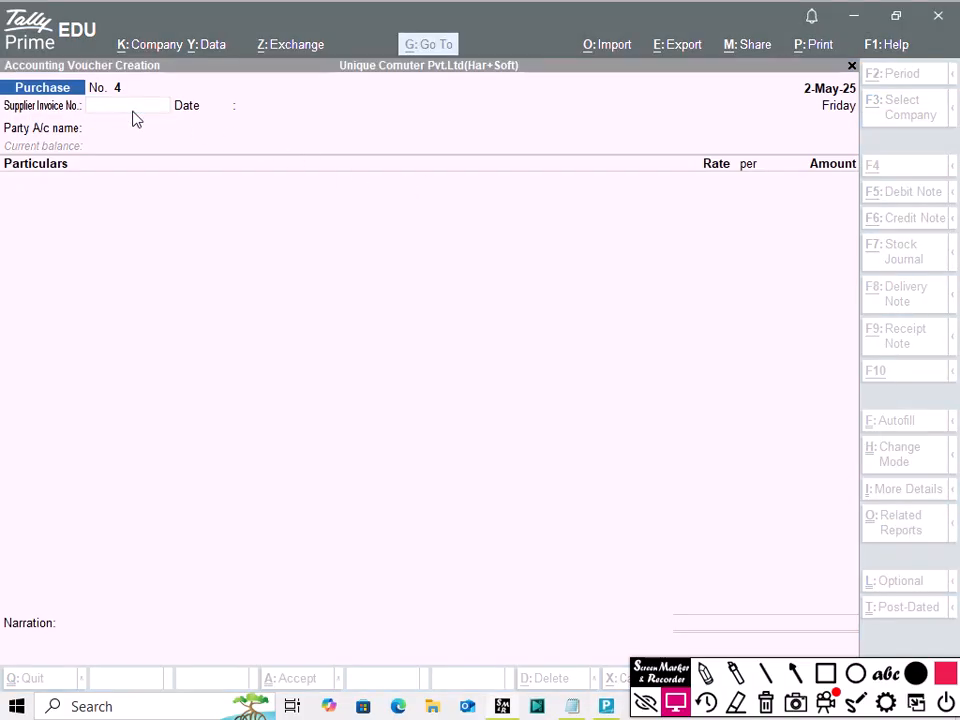
Check question Q3's date in Notepad, enter supplier invoice number 001 in the purchase voucher and accept the invoice date 2-May-25
key(alt+Tab)
key(alt+Tab)
key(alt+Tab)
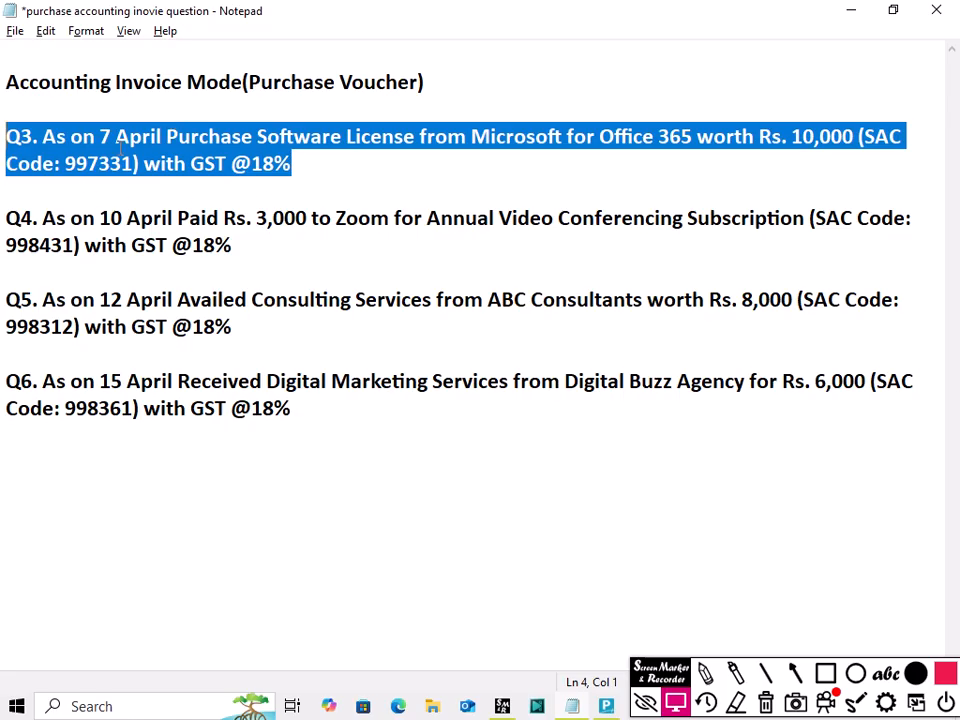
key(alt+Tab)
key(alt+Tab)
key(alt+Tab)
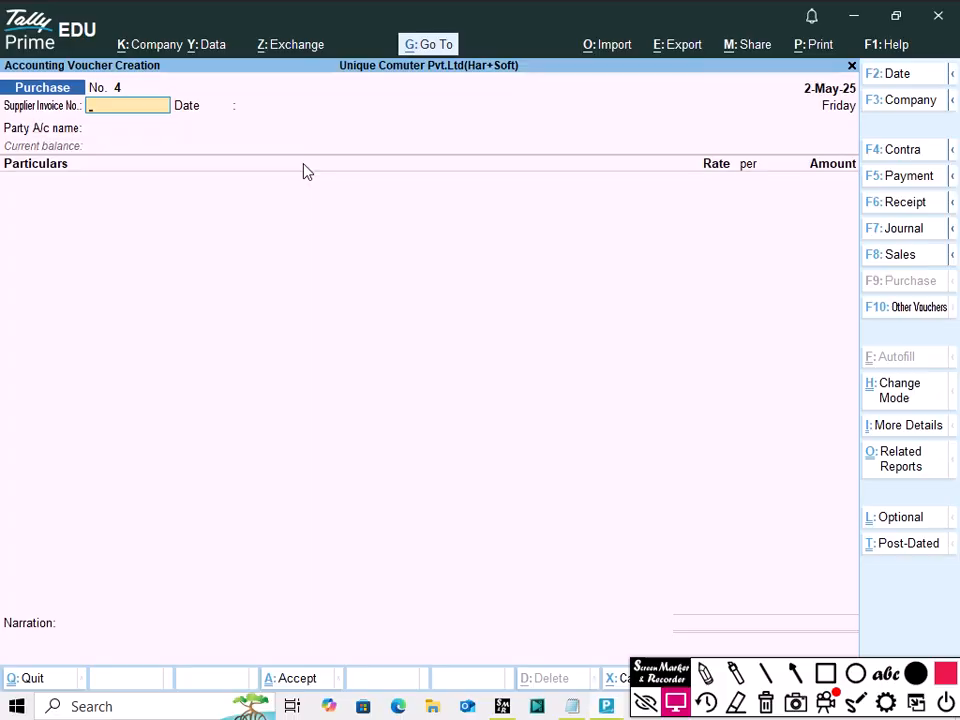
text(001)
key(Return)
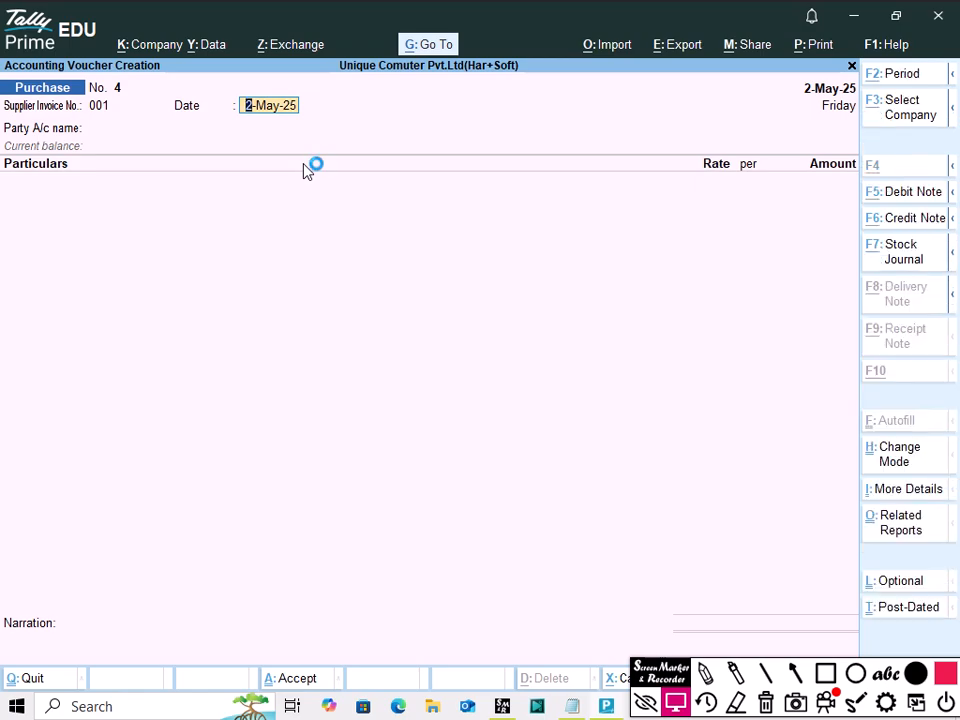
key(alt+Tab)
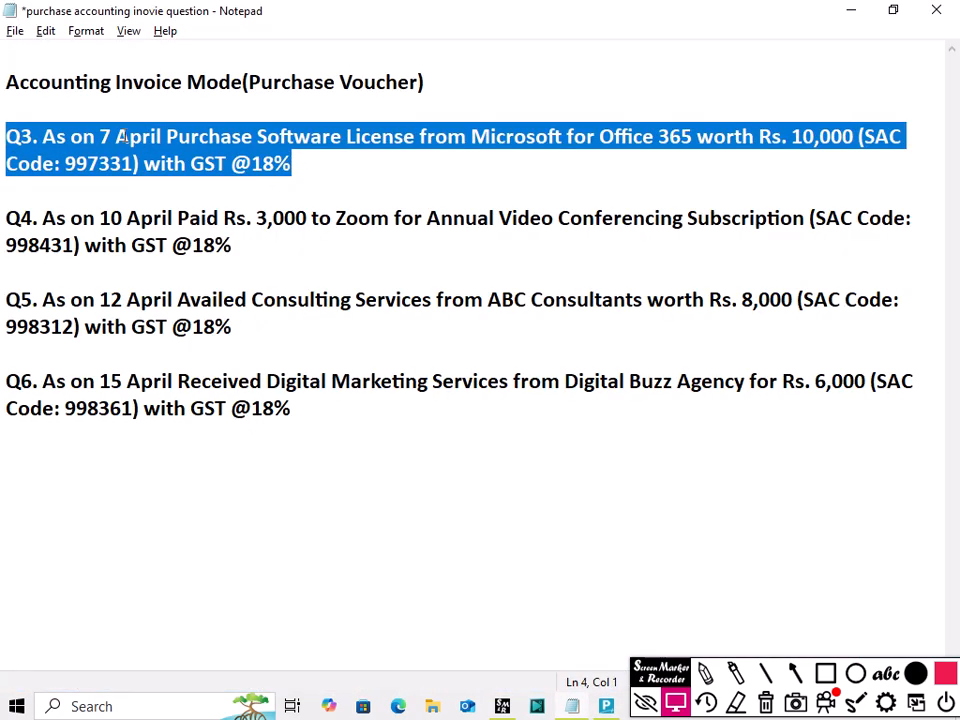
key(alt+Tab)
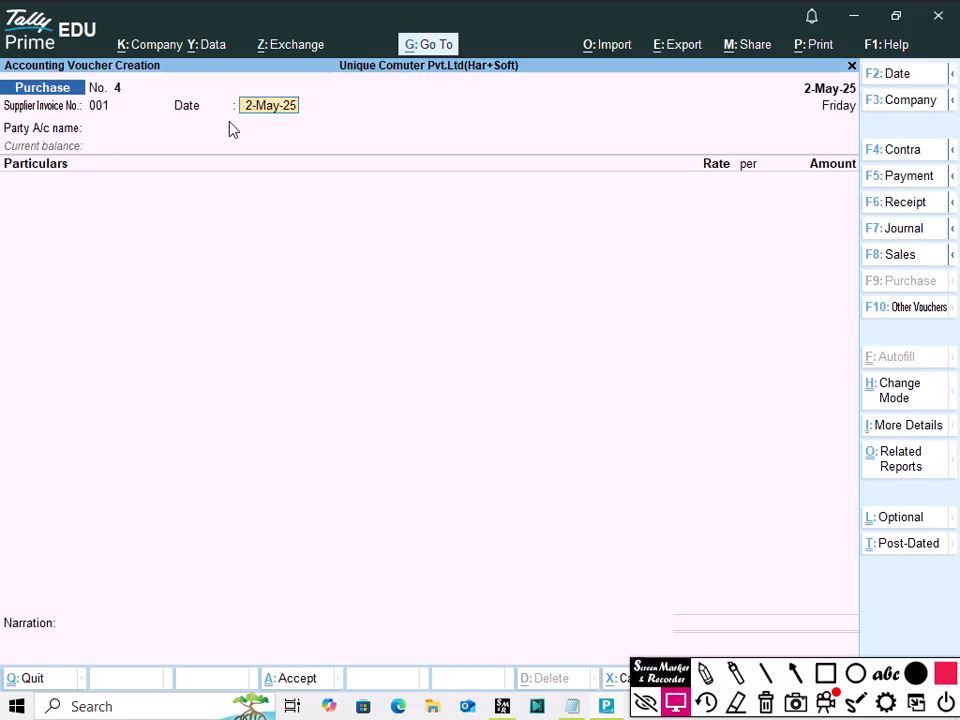
key(Return)
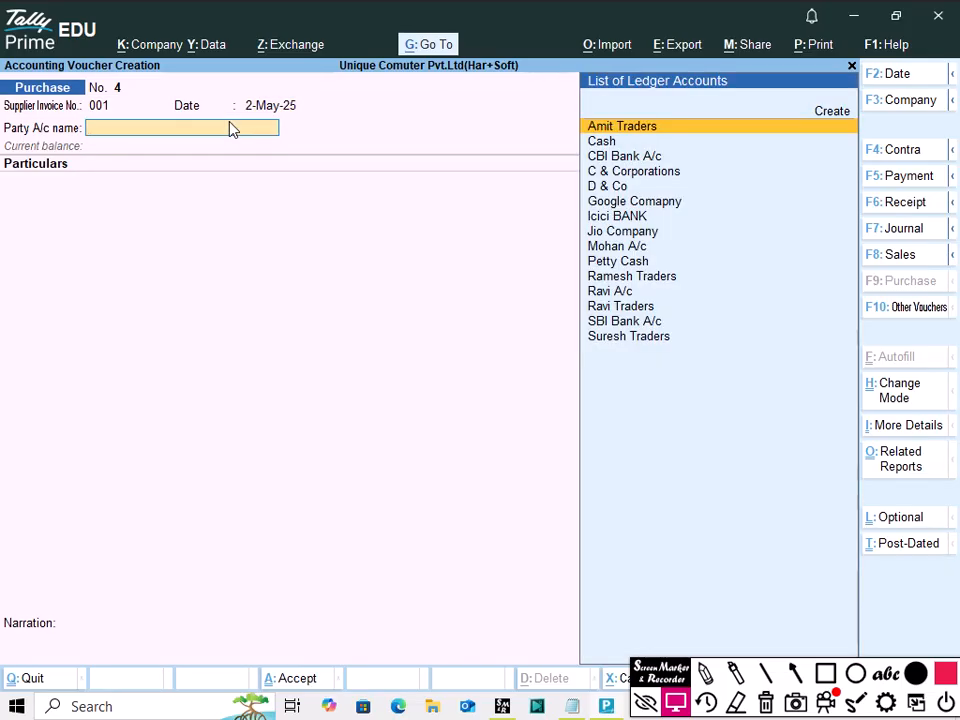
Look up the supplier in question Q3 and start a new party ledger named Microsoft Company with no alias
key(alt+Tab)
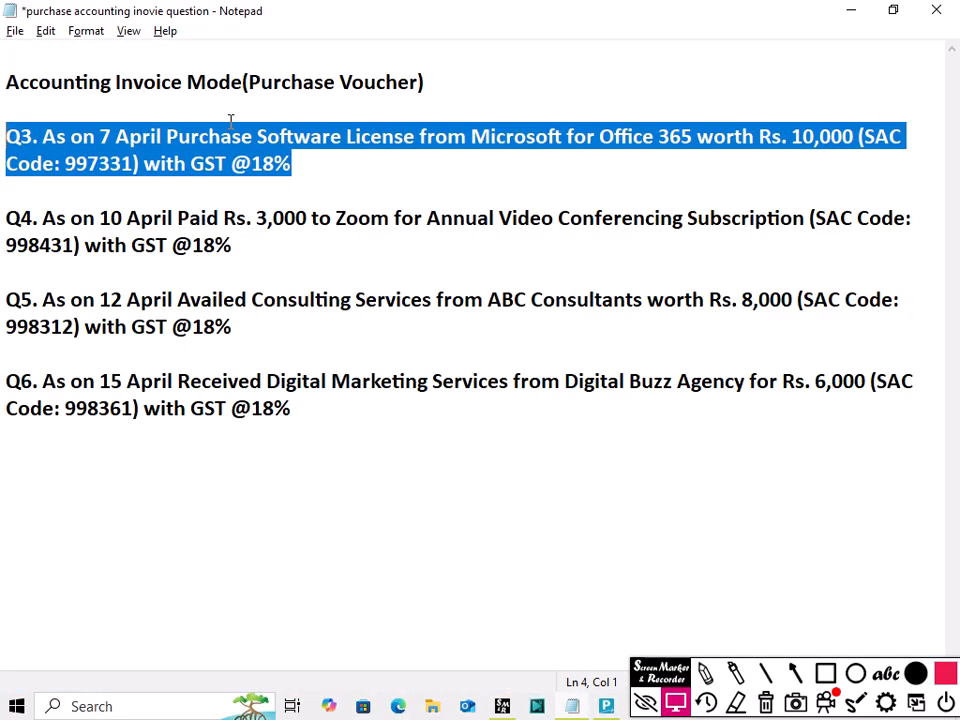
click(514, 137)
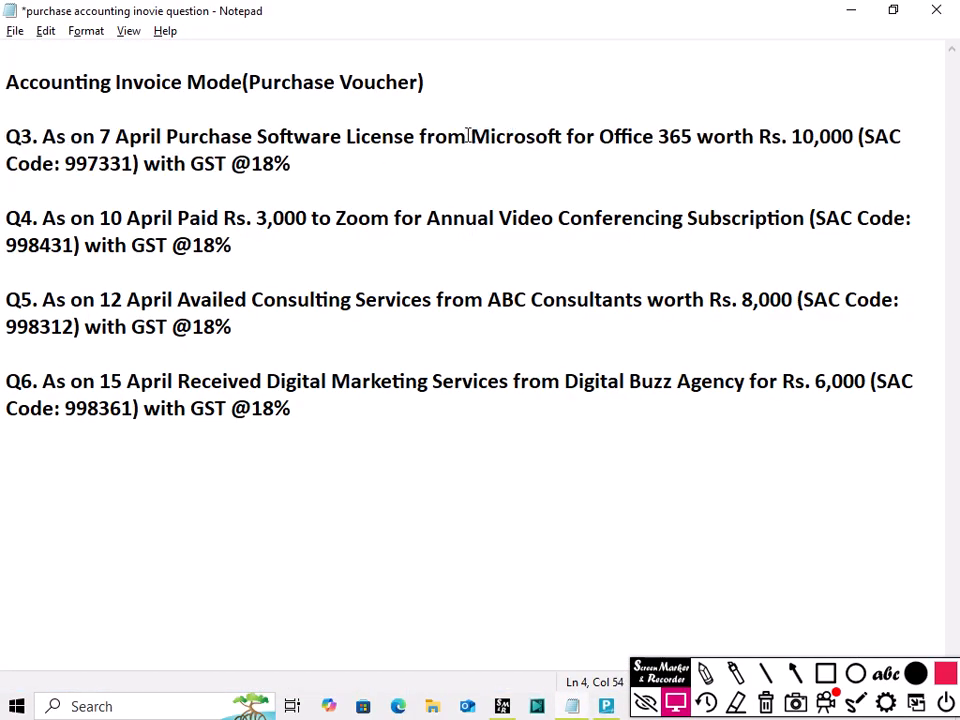
drag(468, 137, 565, 137)
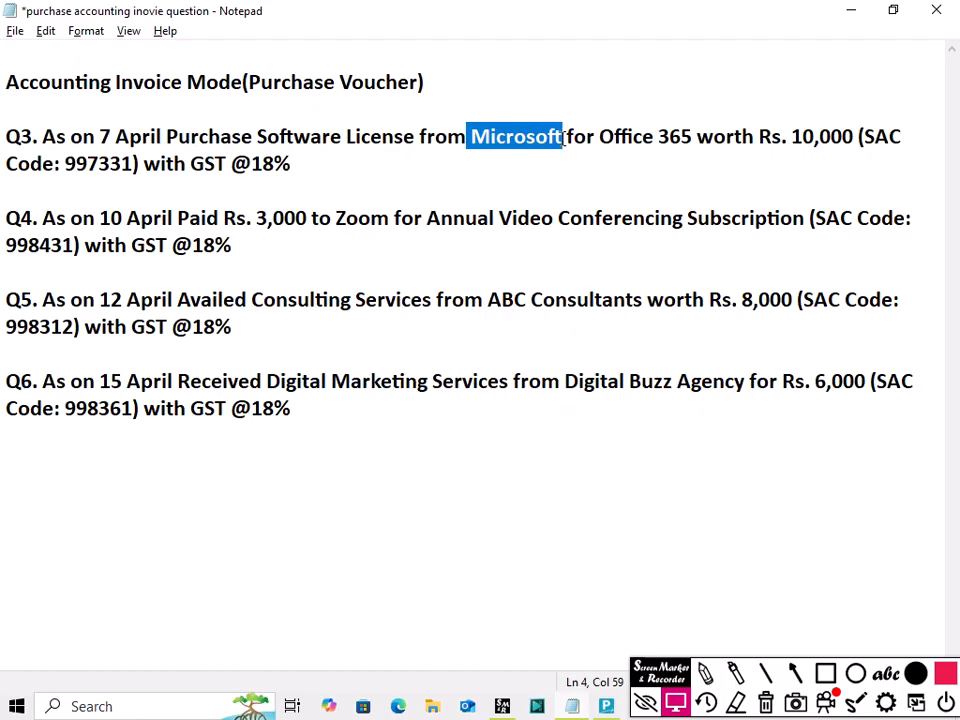
key(alt+Tab)
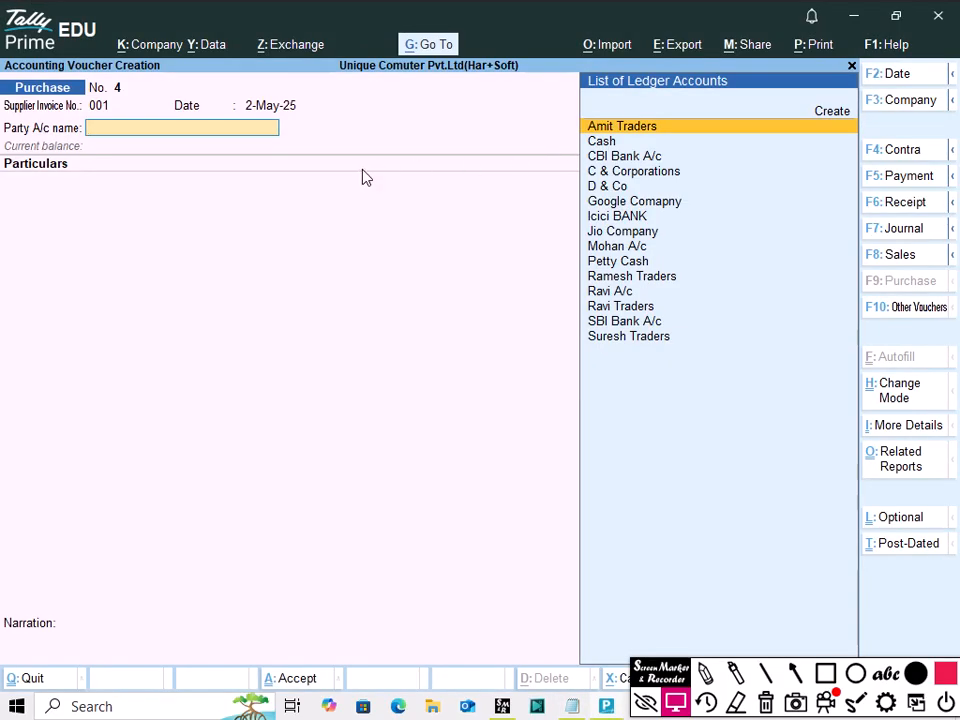
key(alt+c)
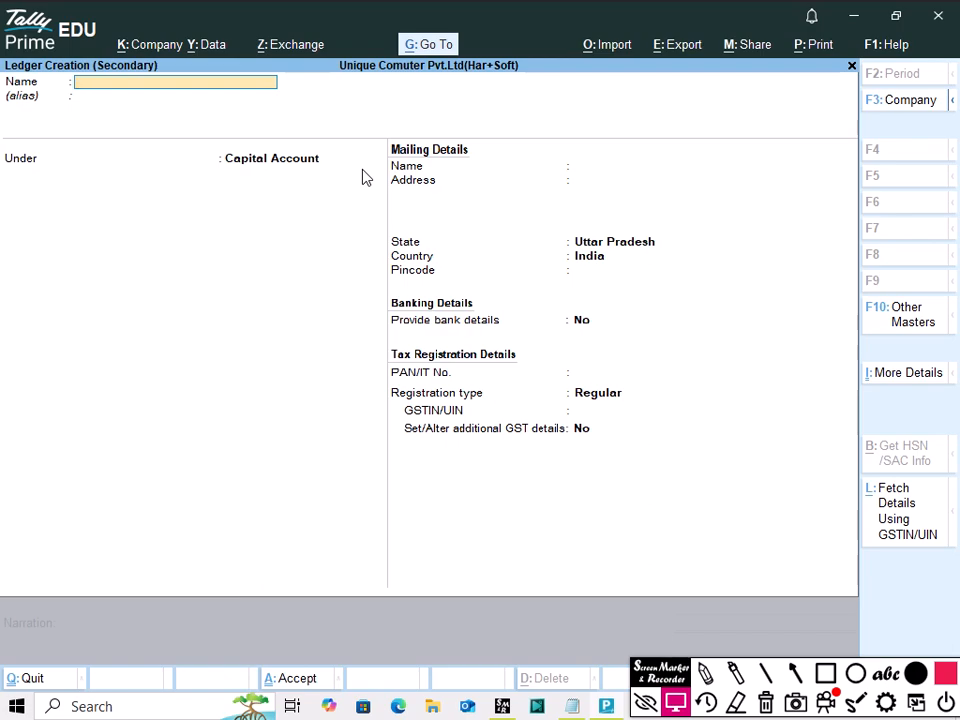
text(Microsoft Coma)
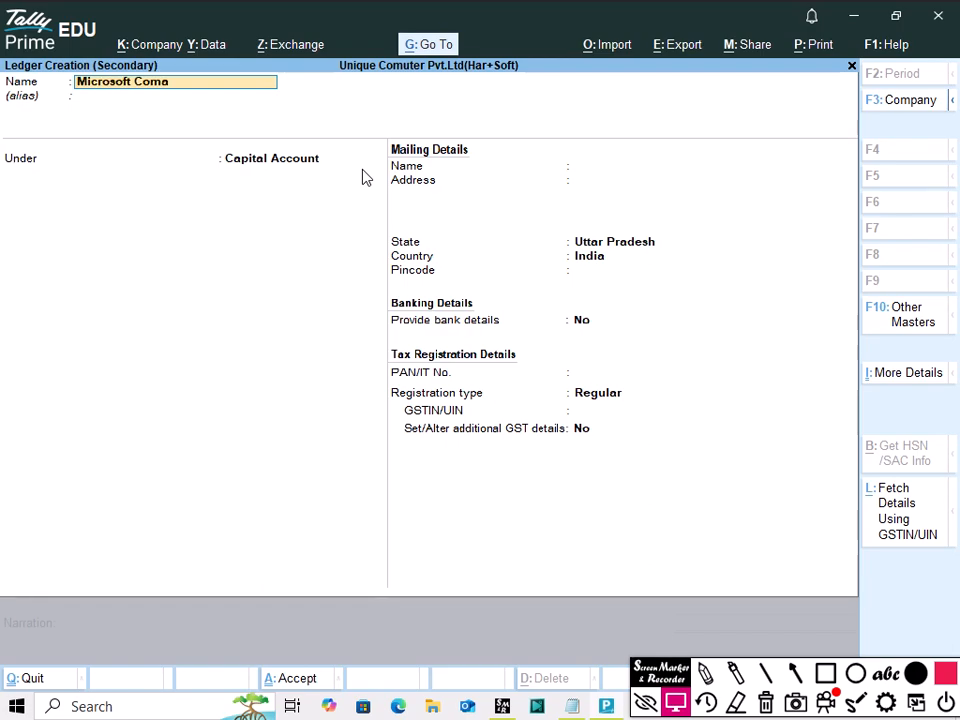
key(BackSpace)
text(pany)
key(Return)
key(Return)
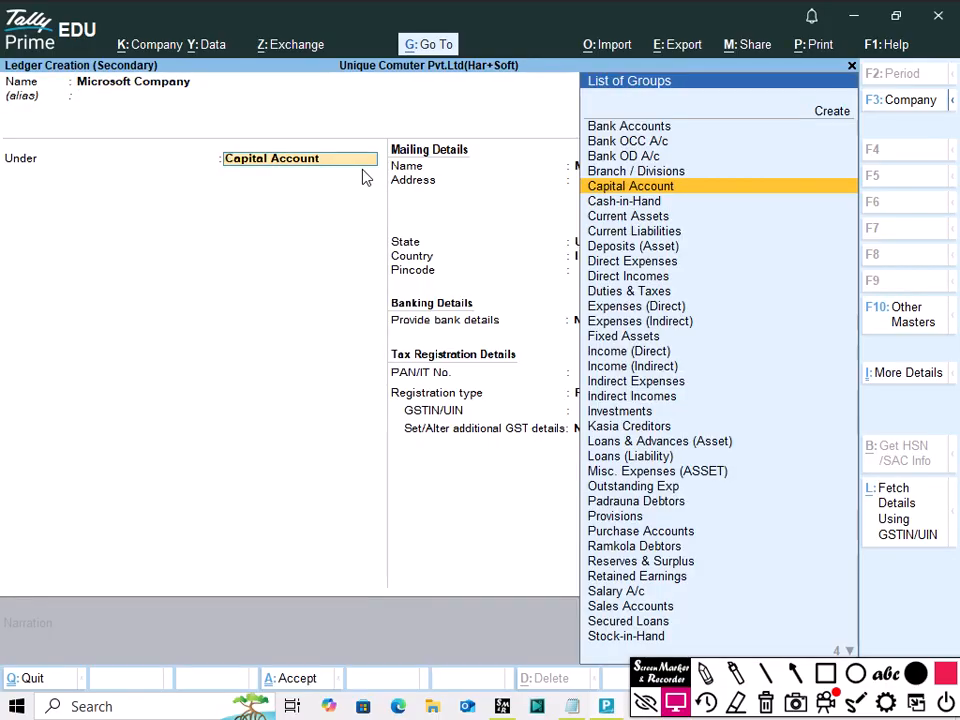
Place the Microsoft Company ledger under Sundry Creditors, save it, and accept the voucher's party details with Microsoft Company as supplier
text(Sun)
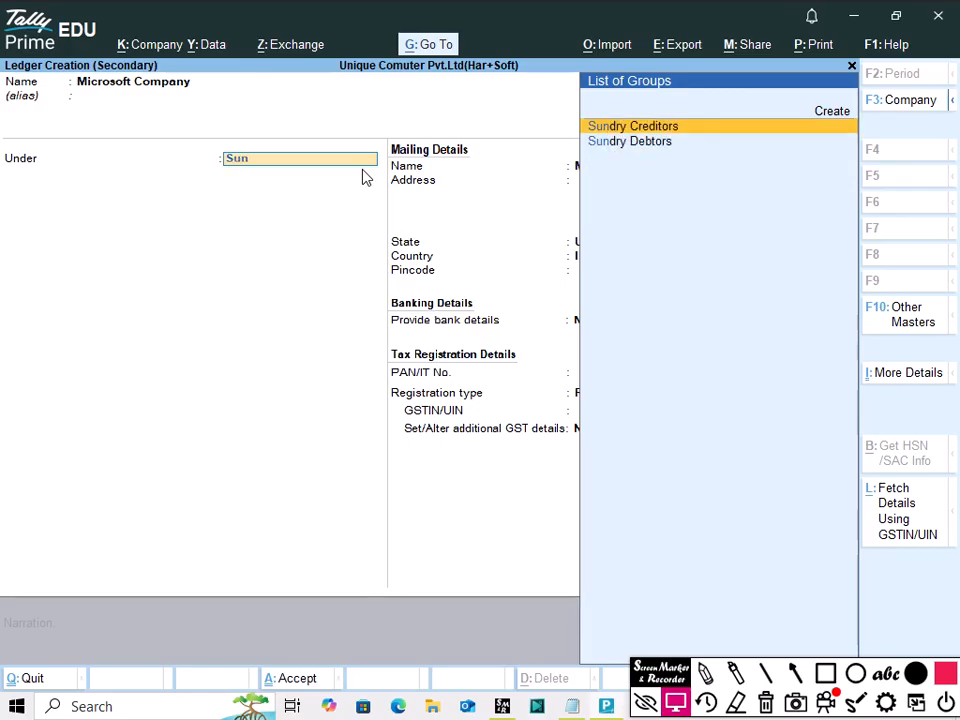
key(Return)
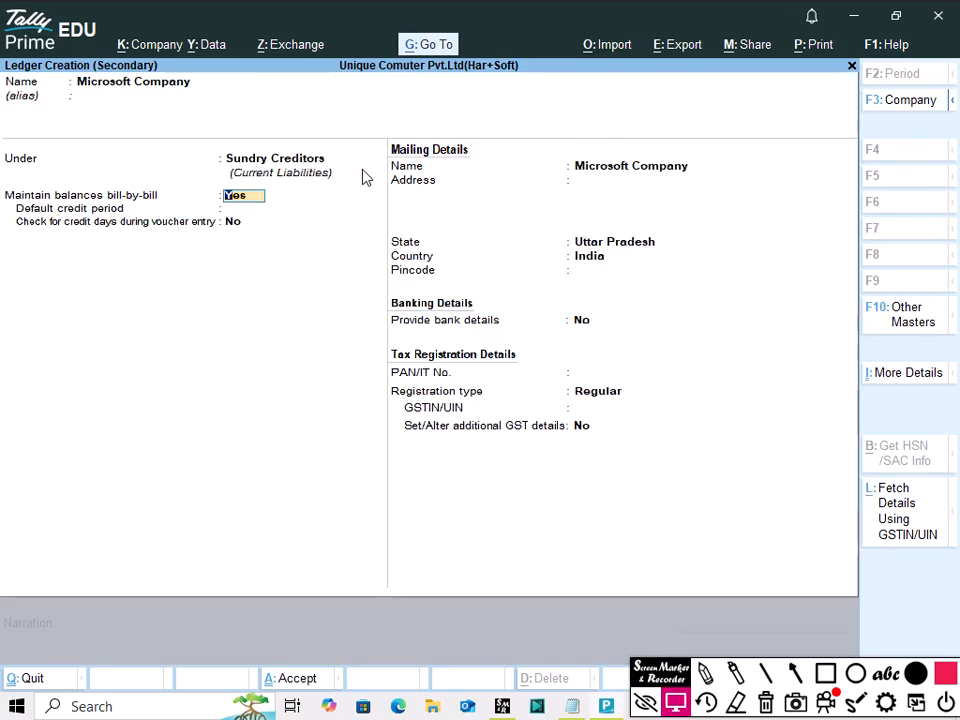
key(ctrl)
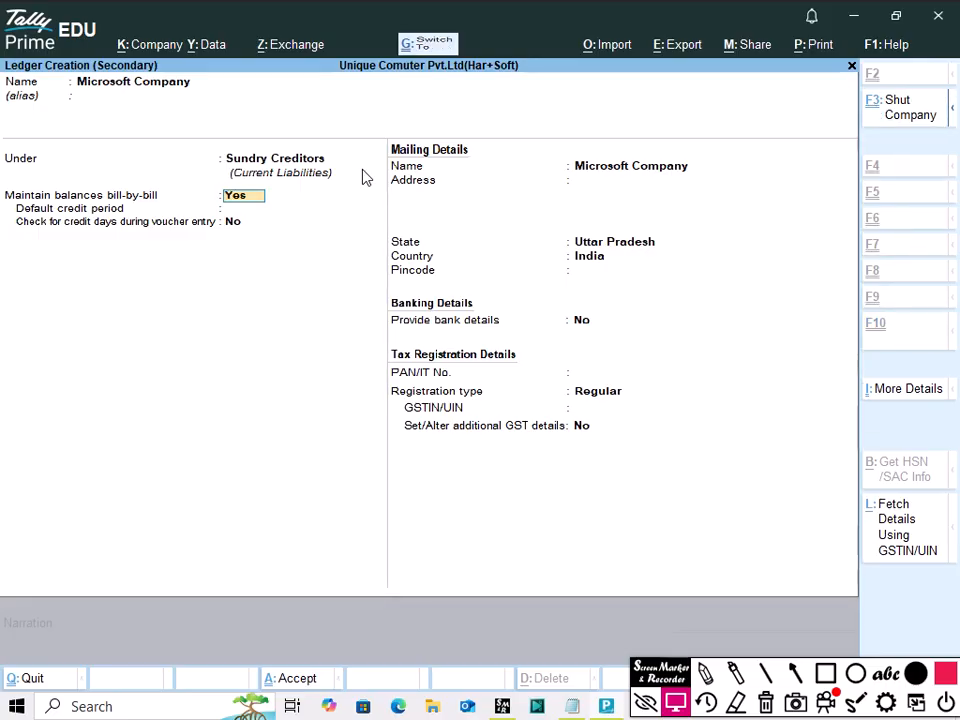
key(ctrl+a)
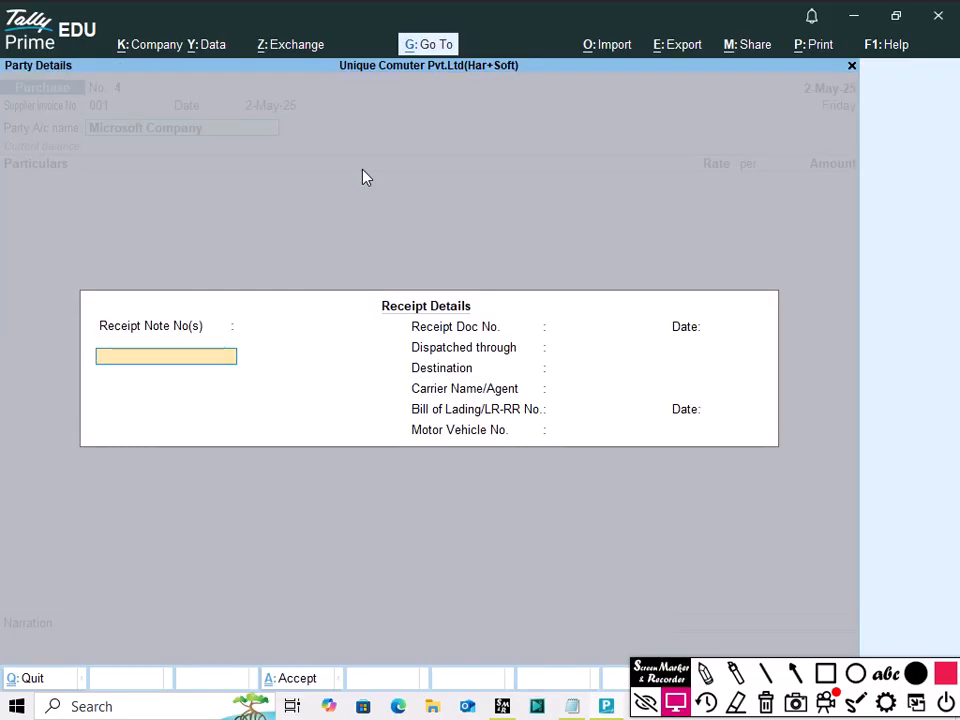
key(Escape)
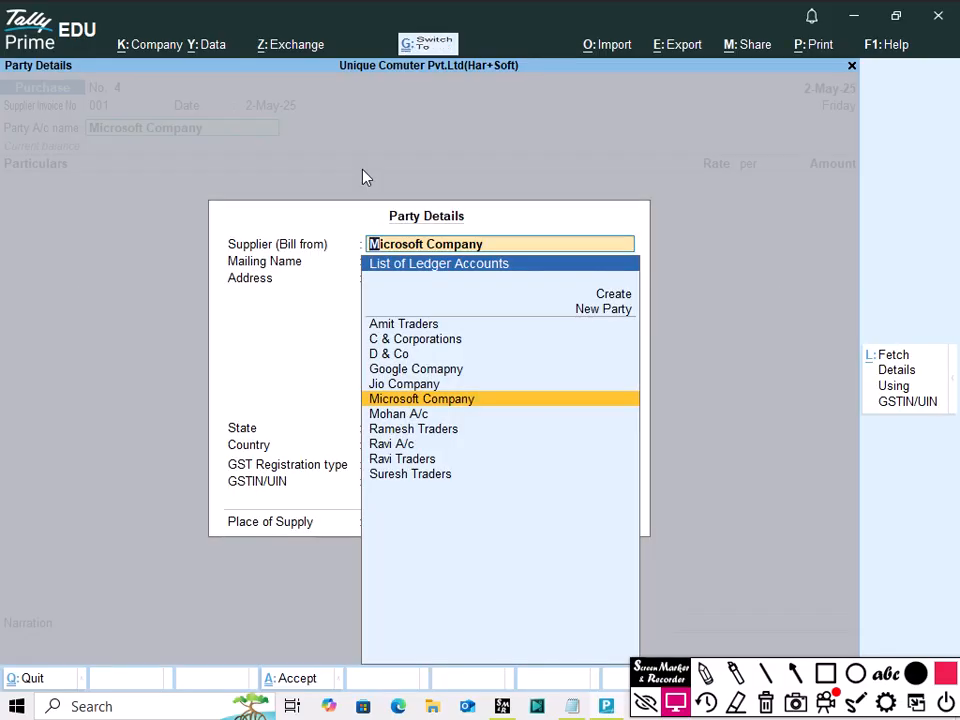
key(ctrl+a)
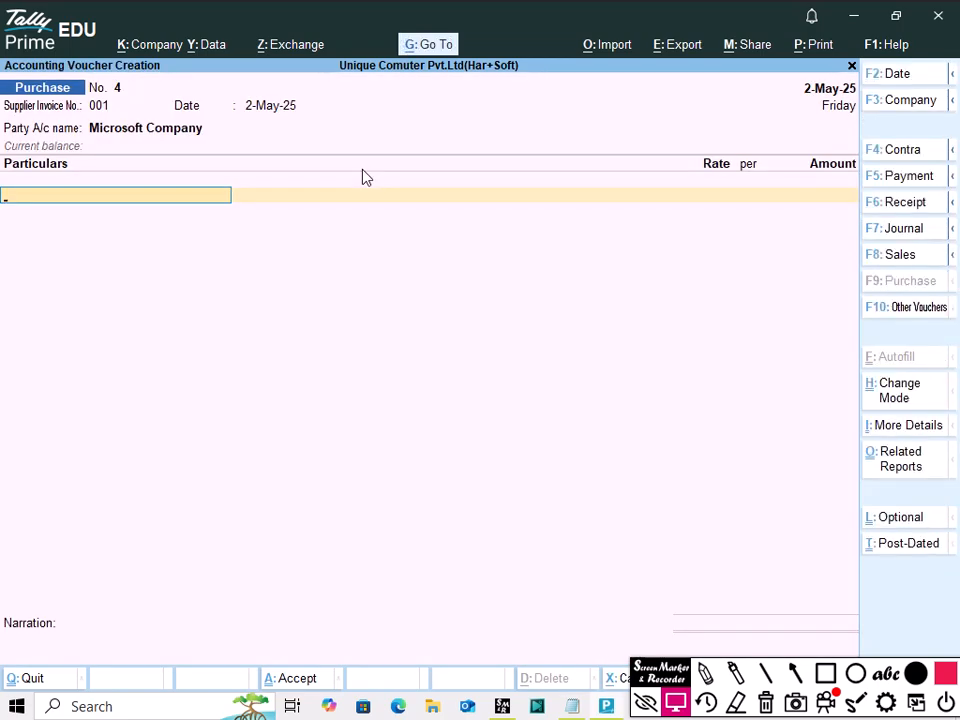
Look up the purchased item in question Q3 in Notepad and start a new voucher ledger named MS Office 365 with no alias
key(alt+Tab)
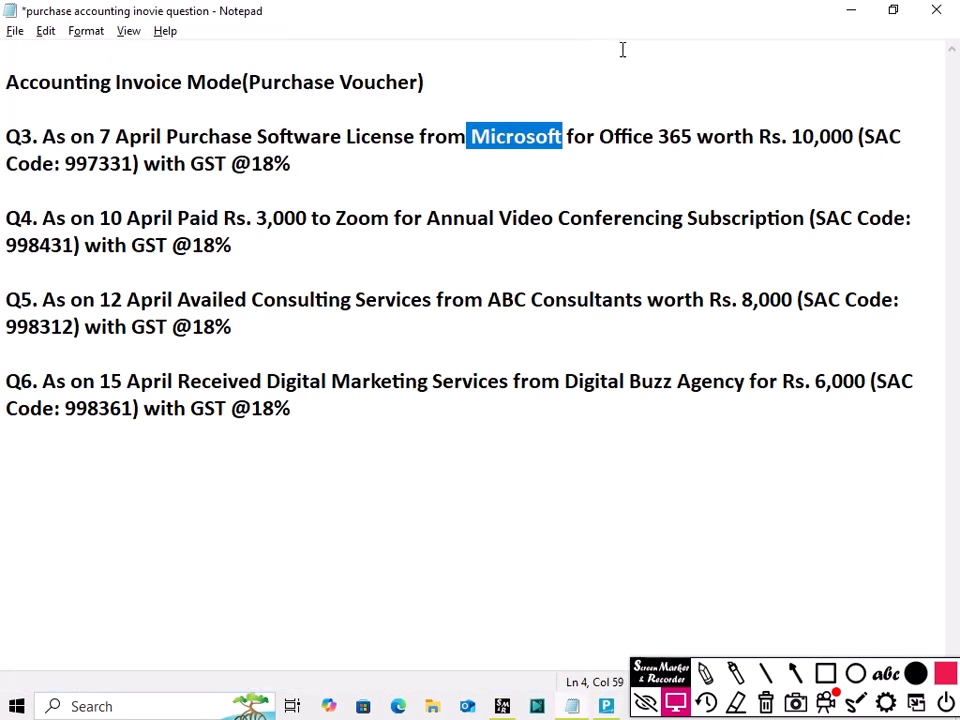
drag(600, 137, 694, 136)
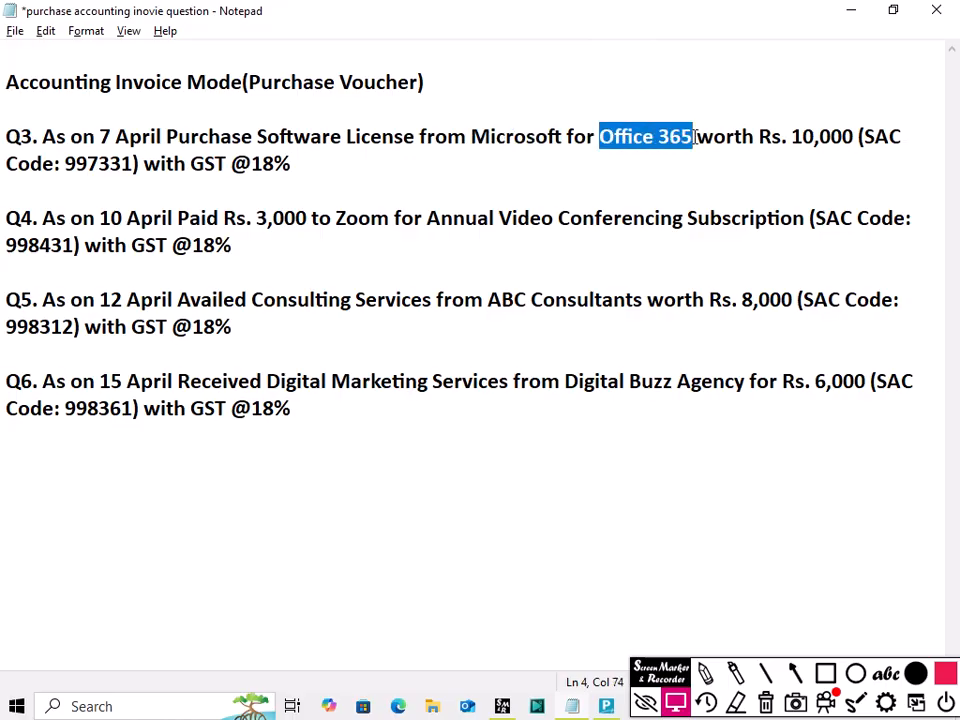
key(alt+Tab)
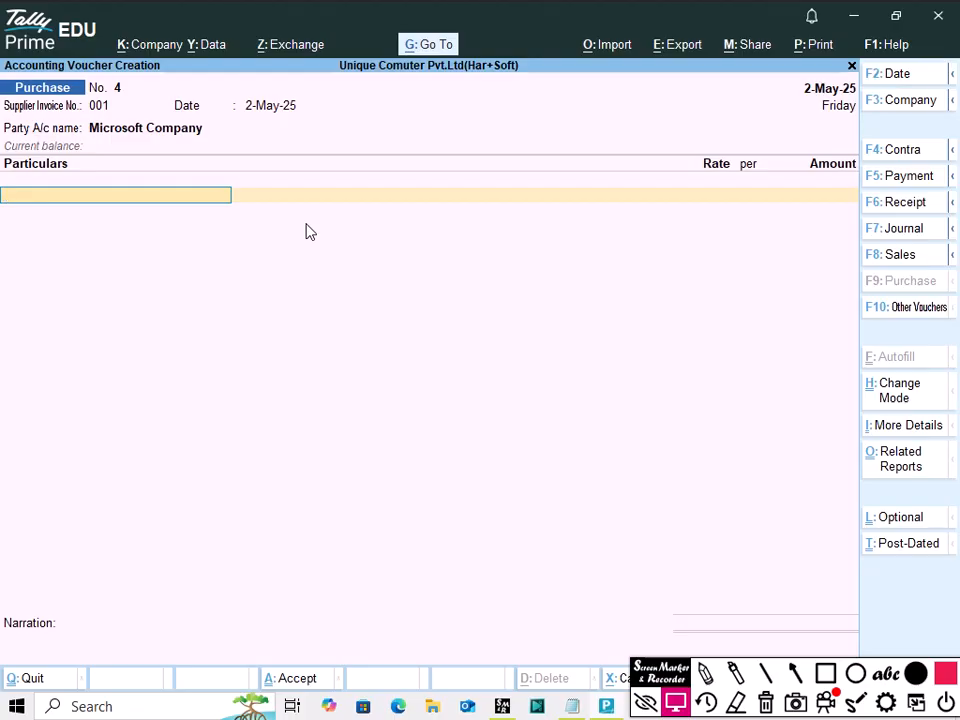
key(alt+c)
text(M)
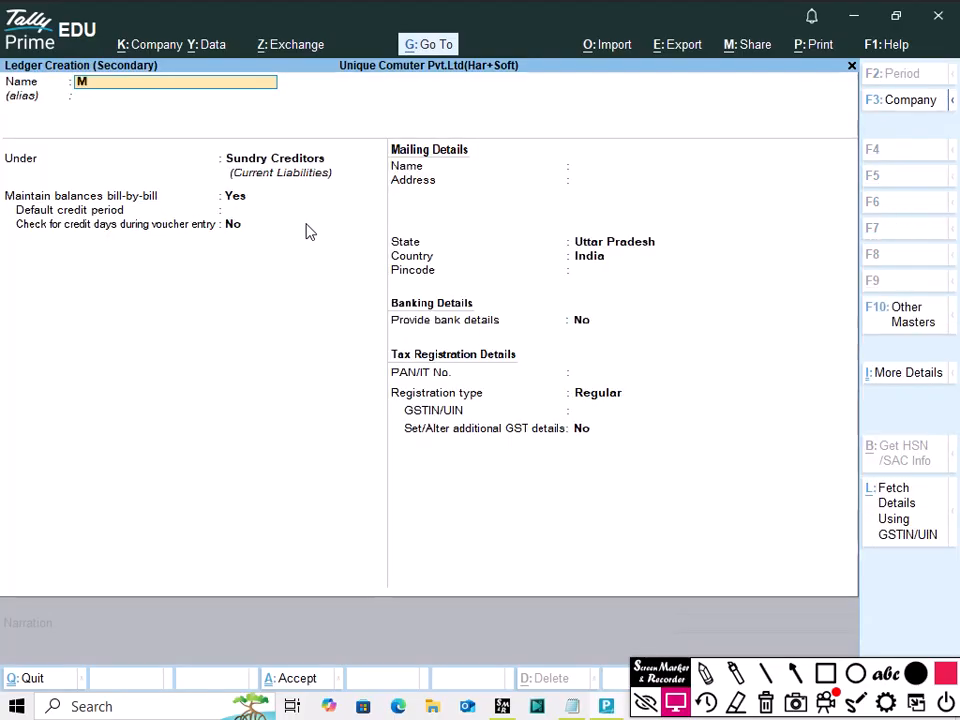
text(S Offic)
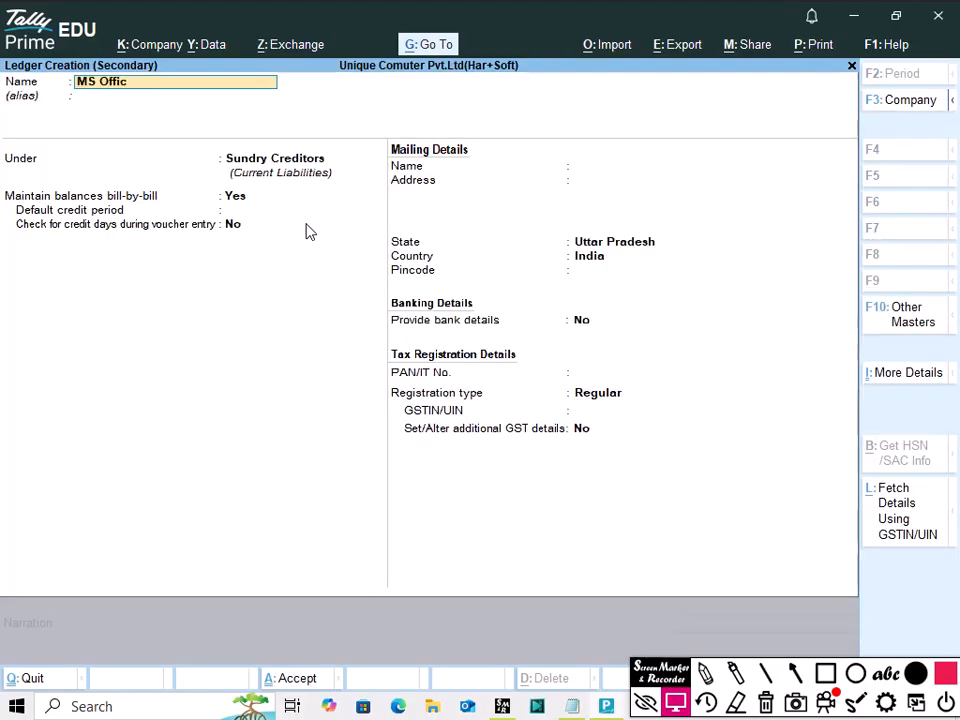
text(e 365)
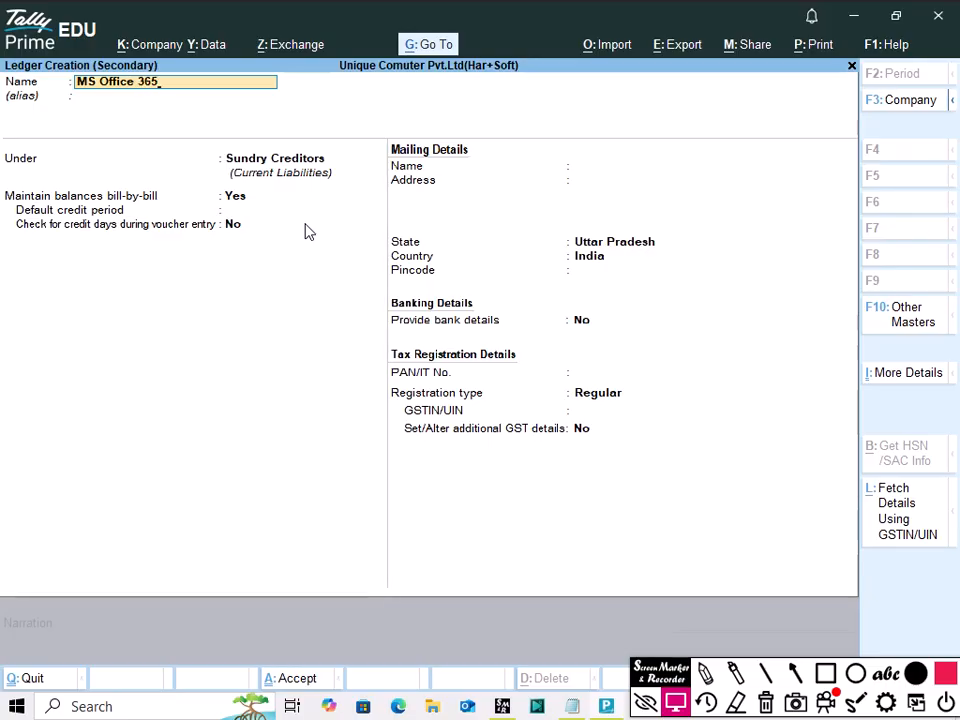
key(Return)
key(Return)
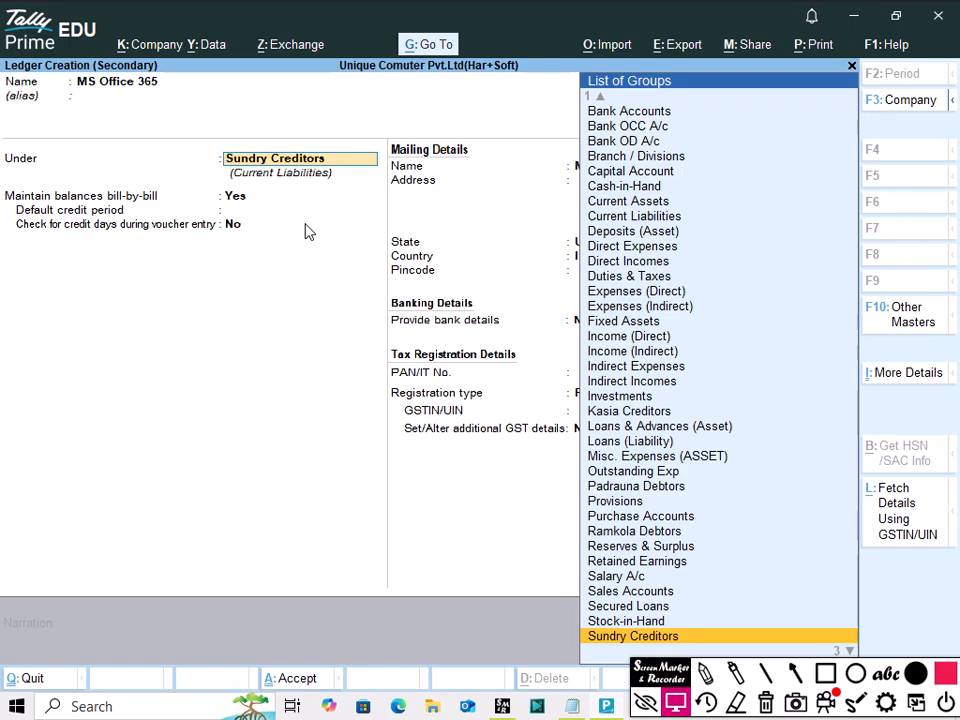
Place the MS Office 365 ledger under Indirect Expenses, keeping ledger type and assessable value Not Applicable and GST applicability Applicable
text(In)
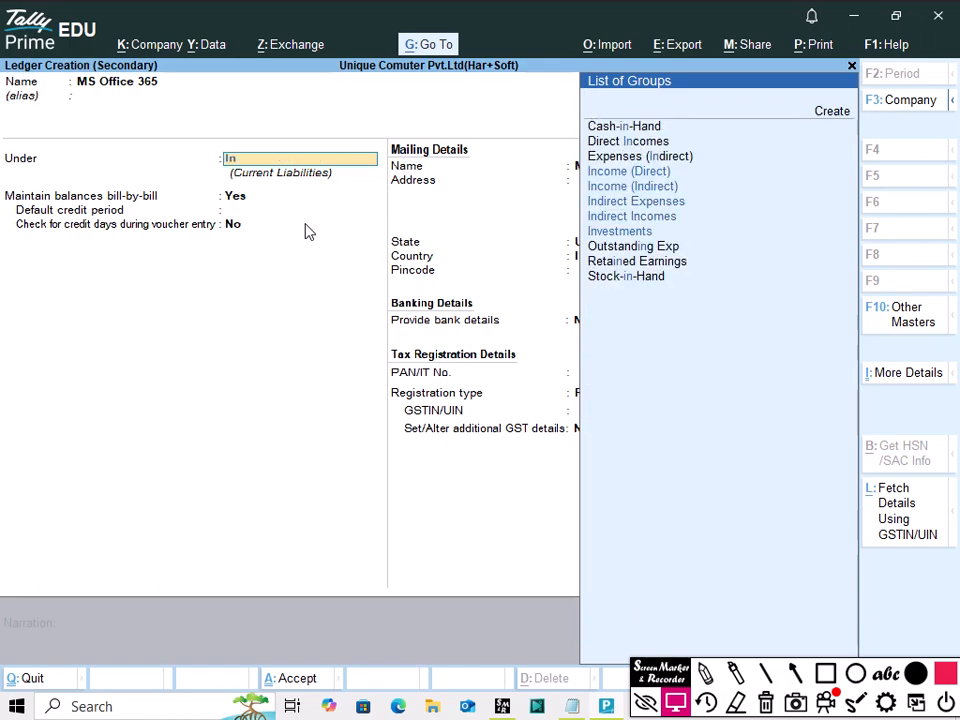
text(d)
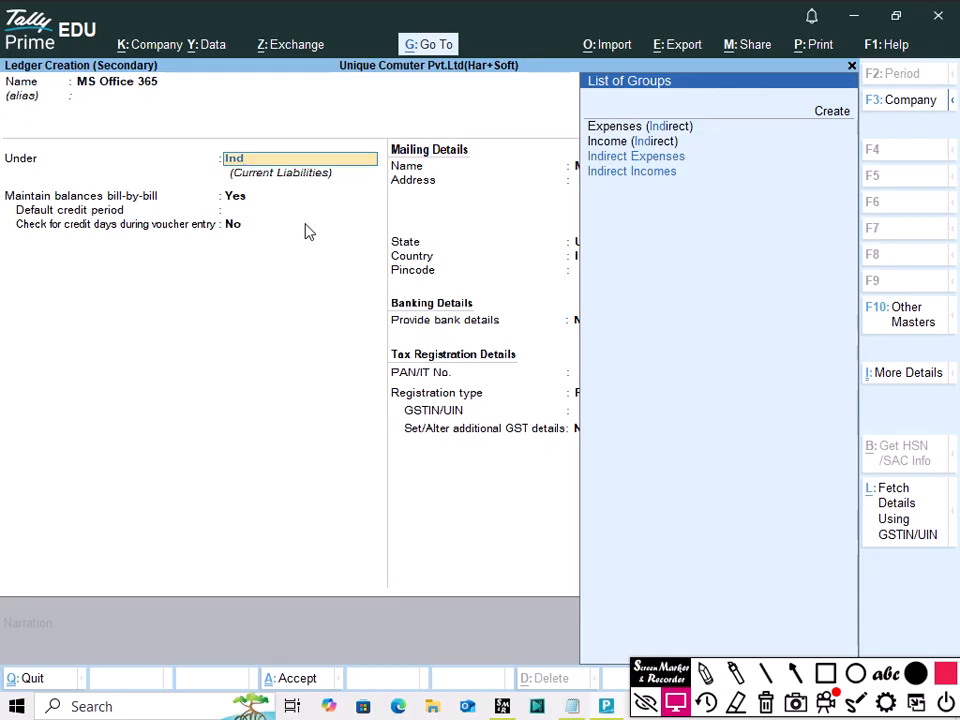
key(Down)
key(Down)
key(Return)
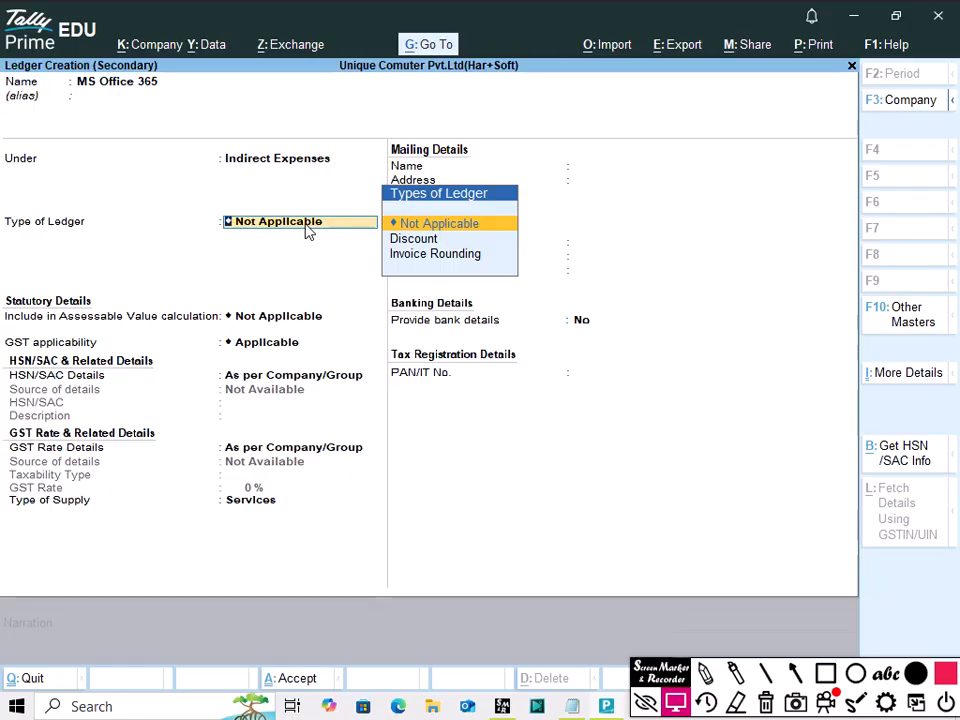
key(Return)
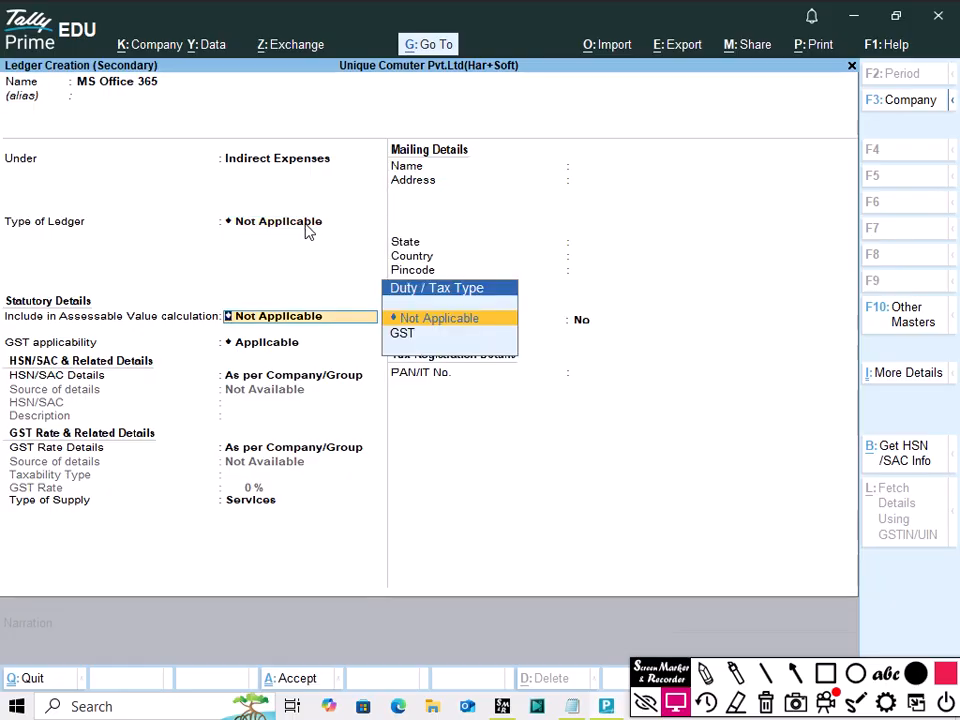
key(Return)
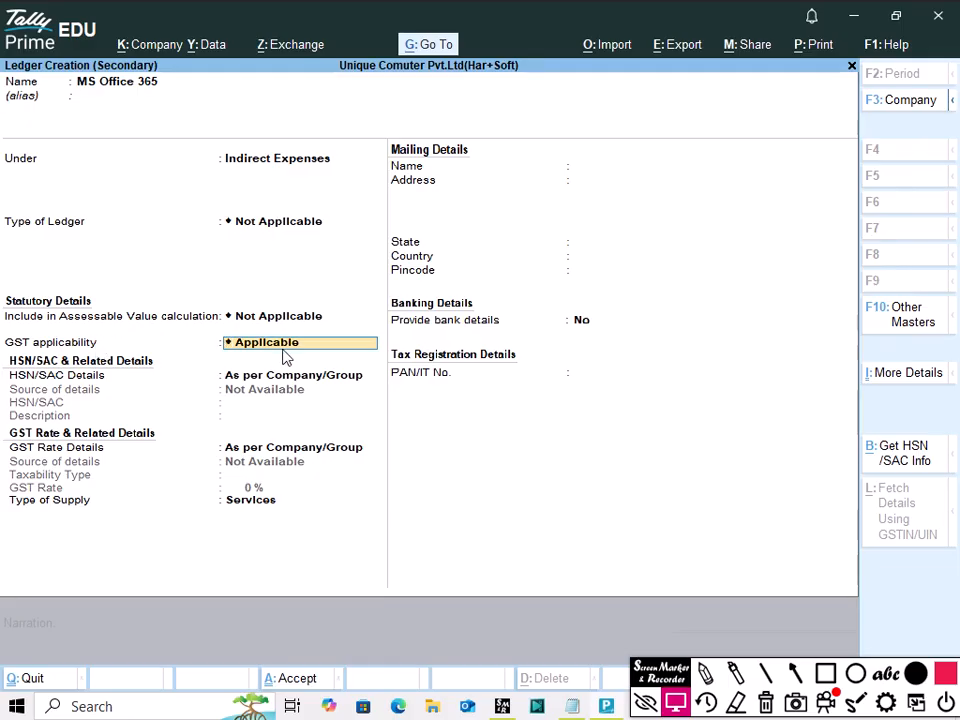
key(Return)
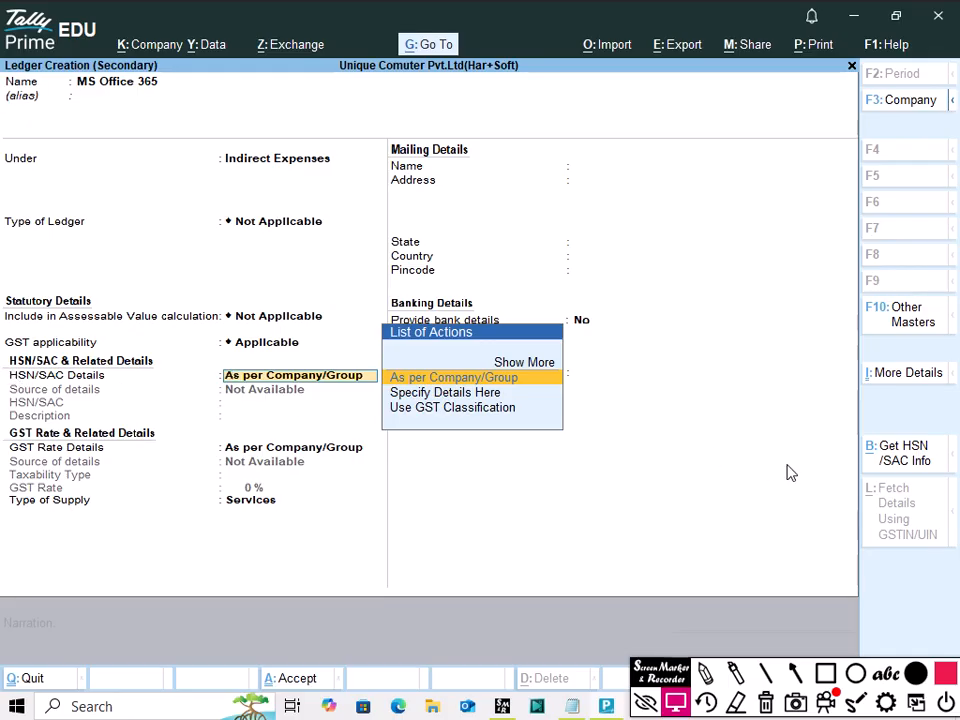
Check question Q3's SAC code in Notepad and set the ledger's HSN/SAC details to Specify Details Here
key(Down)
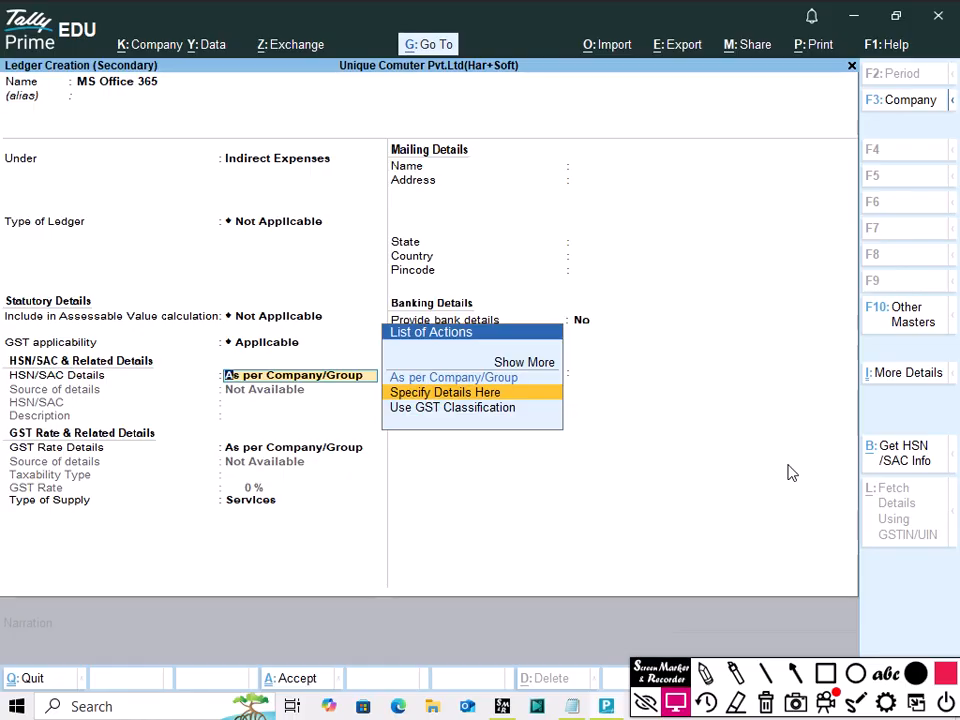
key(alt+Tab)
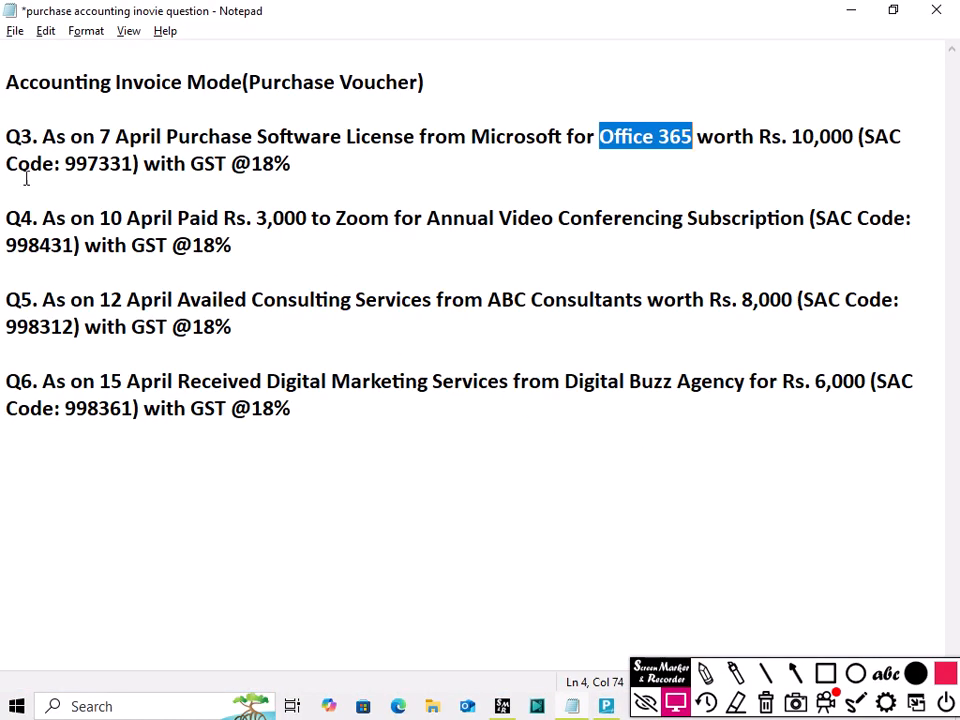
drag(62, 163, 100, 164)
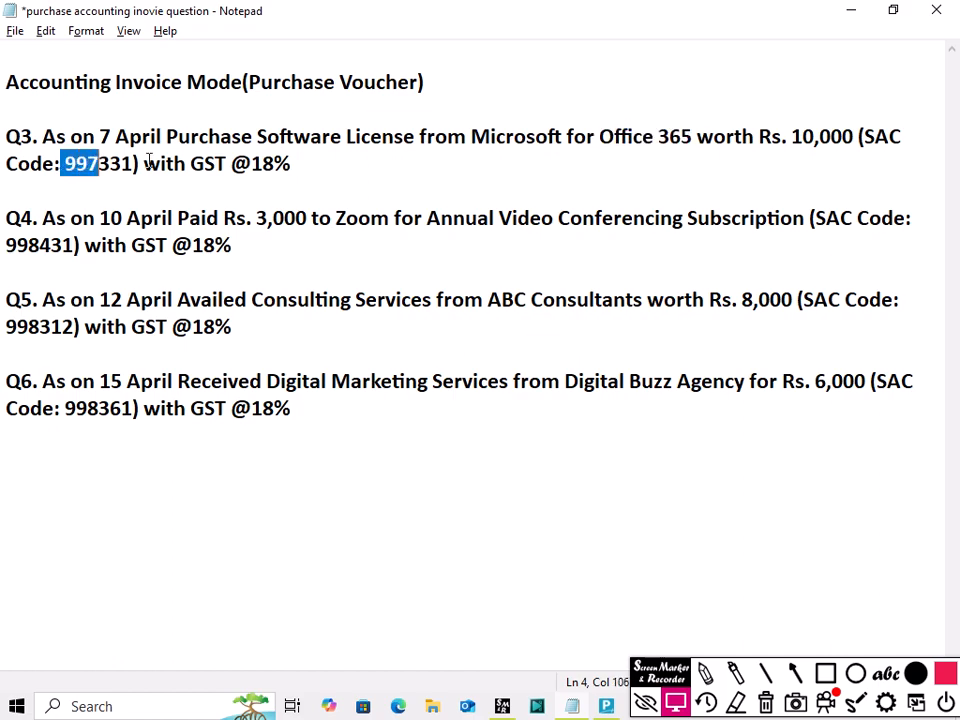
key(alt+Tab)
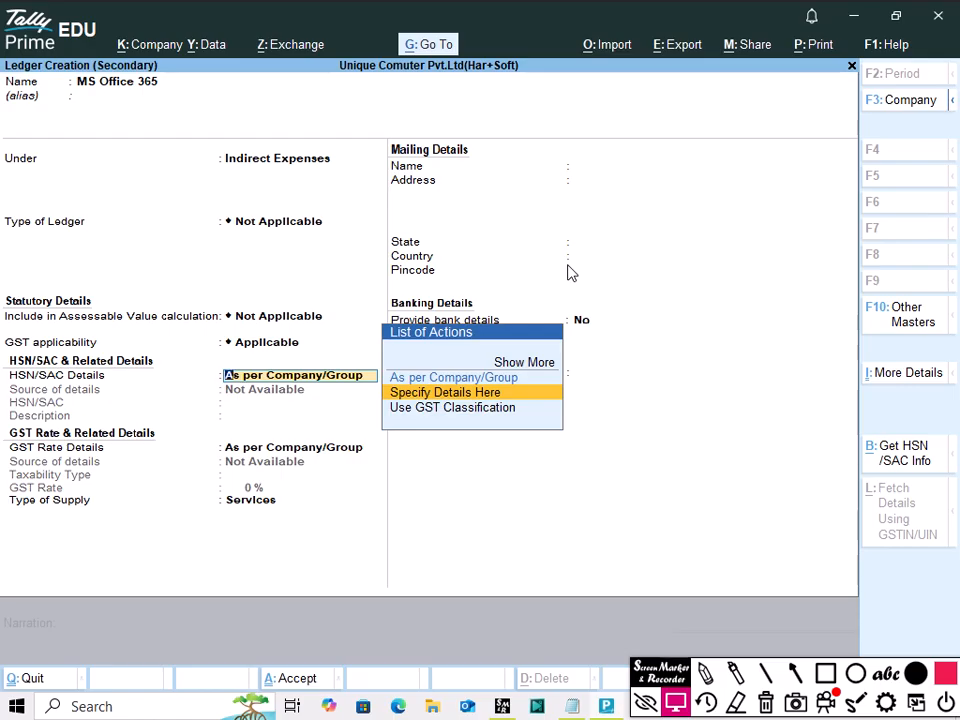
key(Return)
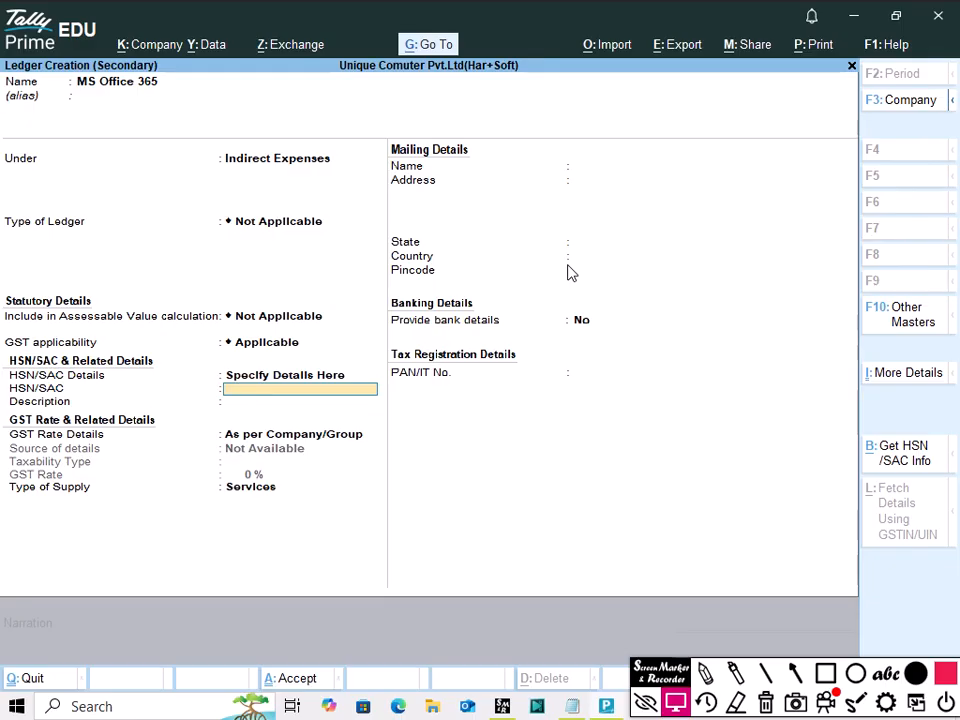
Enter question Q3's SAC code 997331 as the ledger's HSN/SAC and leave its description empty
key(alt+Tab)
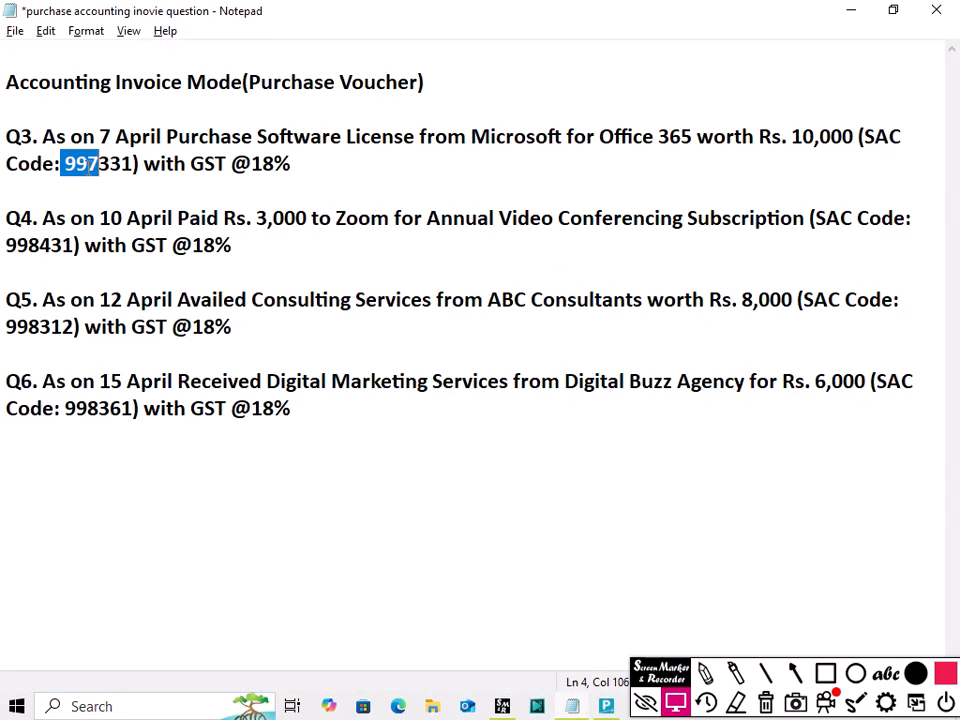
key(alt+Tab)
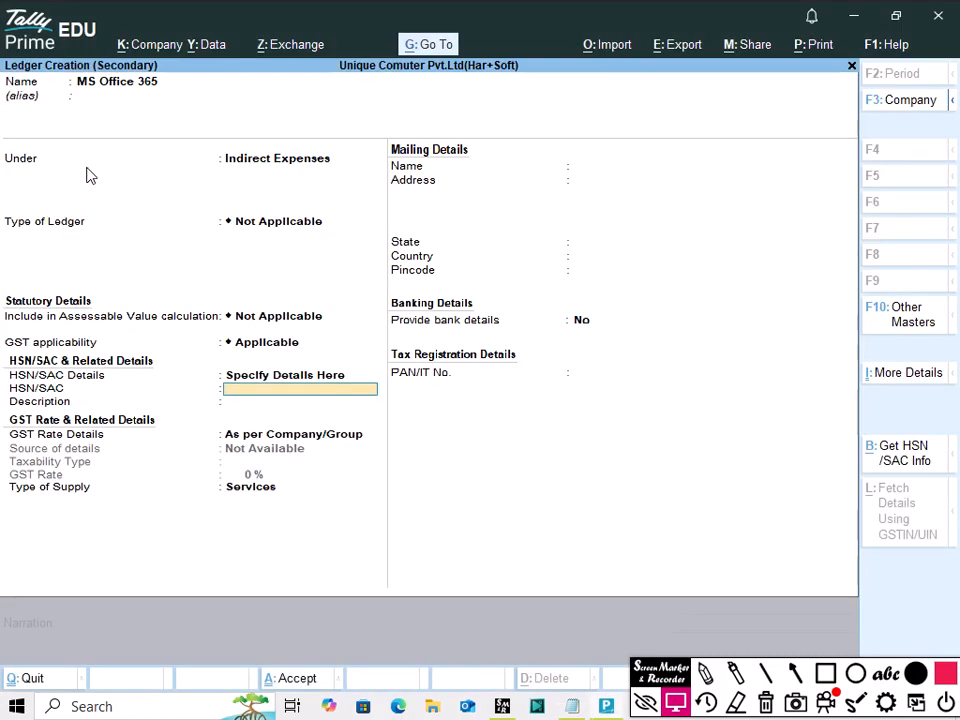
text(99)
key(alt+Tab)
key(alt+Tab)
text(73)
key(alt+Tab)
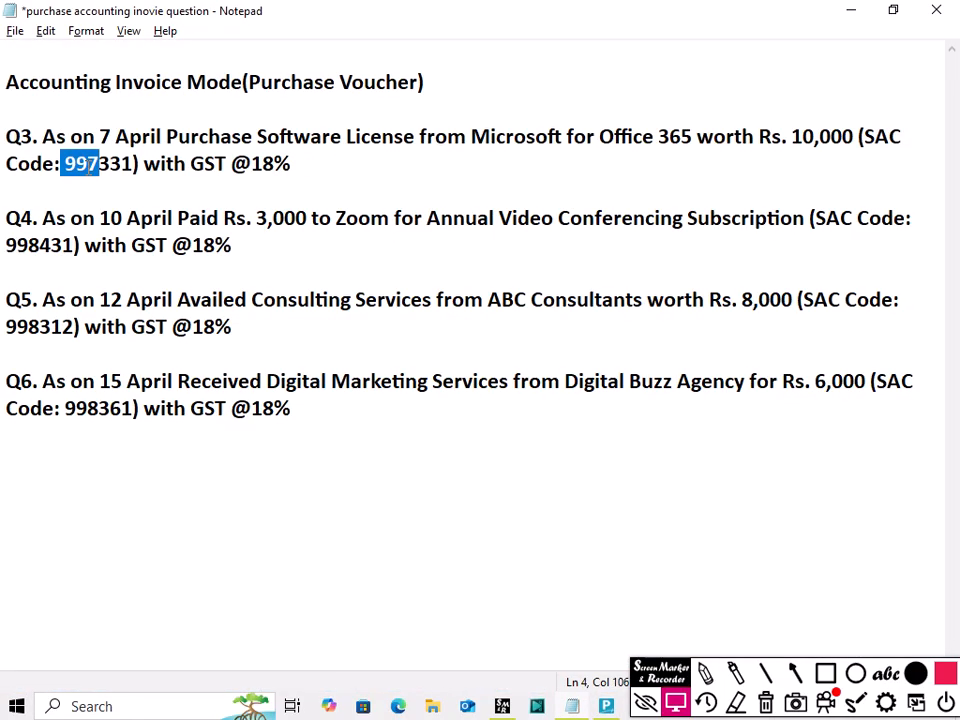
key(alt+Tab)
text(31)
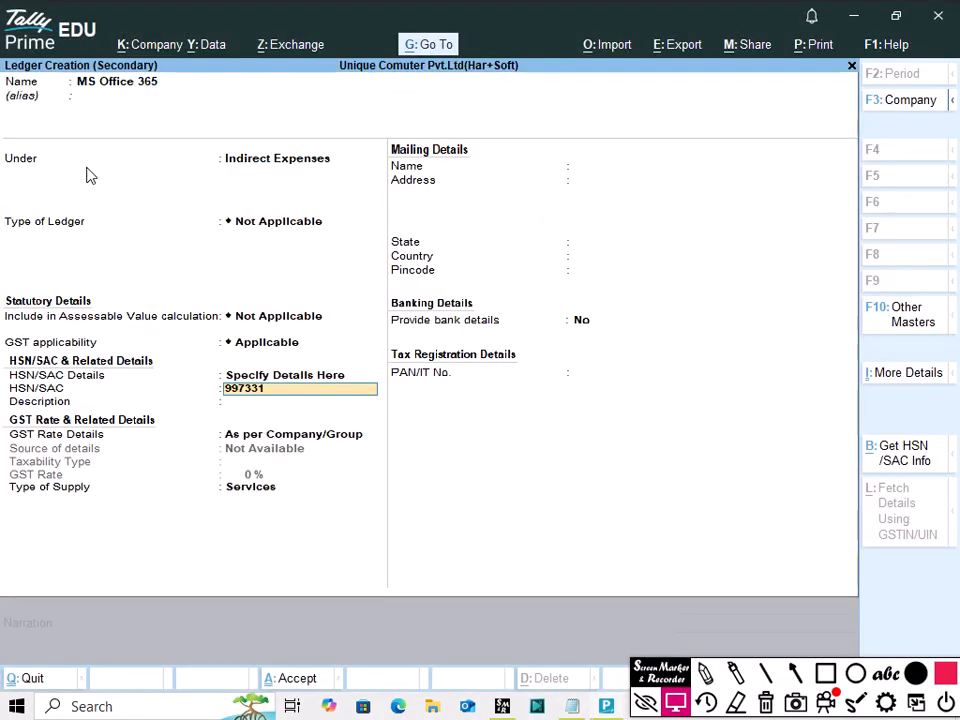
key(Return)
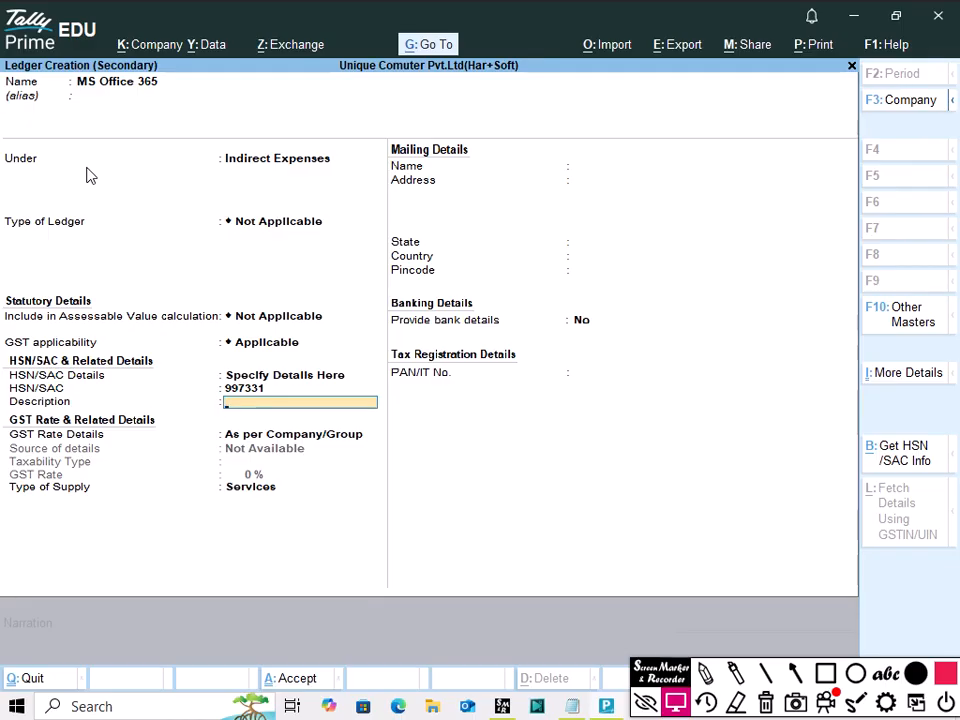
key(Return)
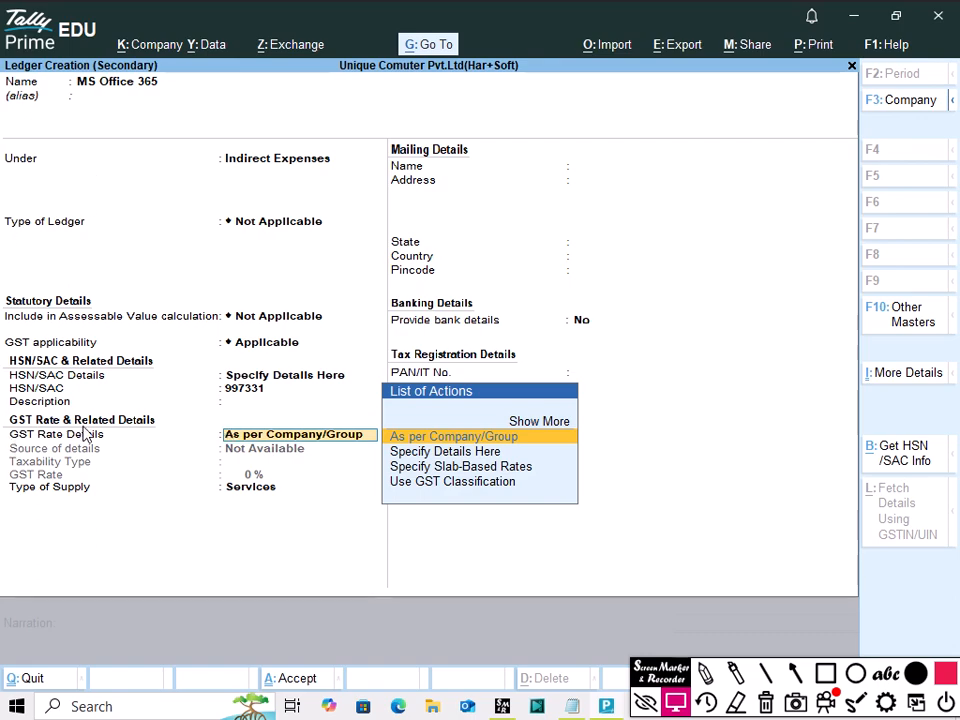
Specify the ledger's GST rate details directly as Taxable at 18%, checking the rate against question Q3
key(Down)
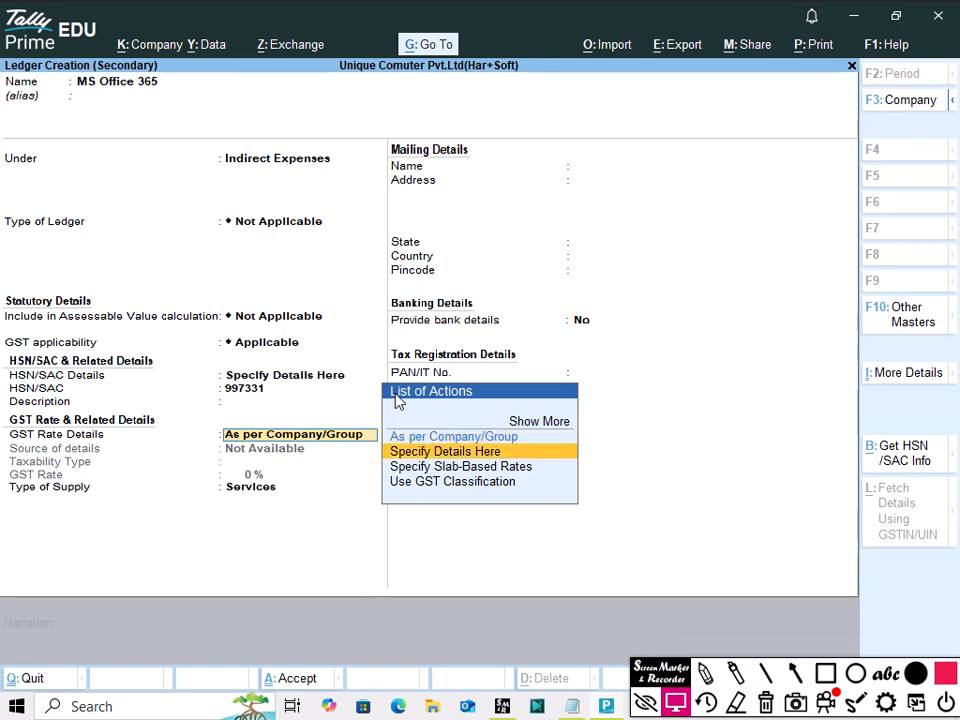
key(Return)
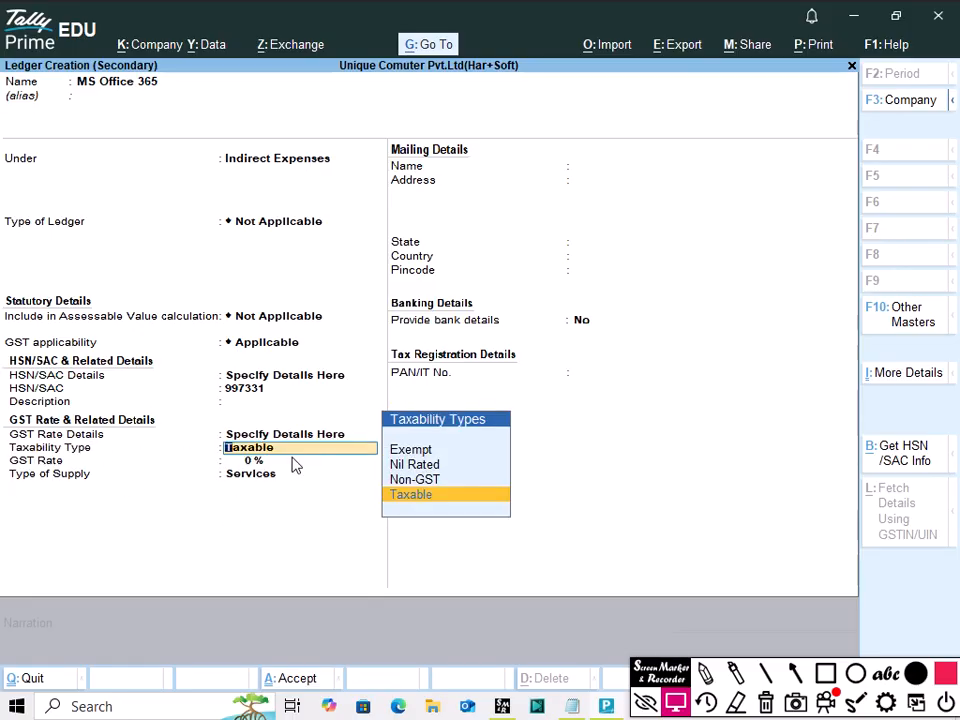
key(Return)
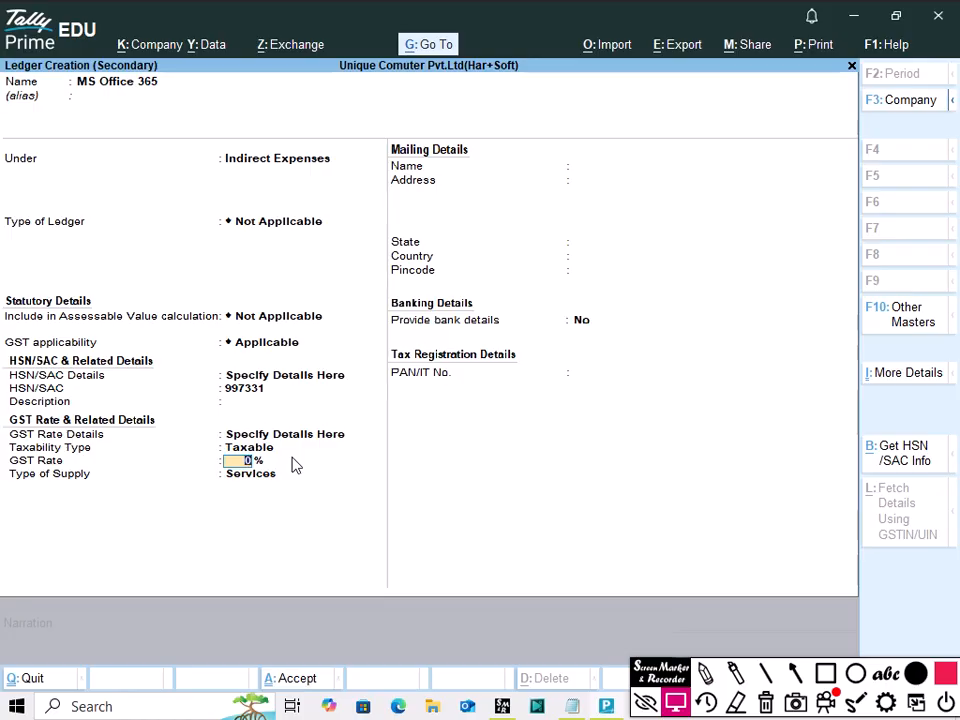
key(alt+Tab)
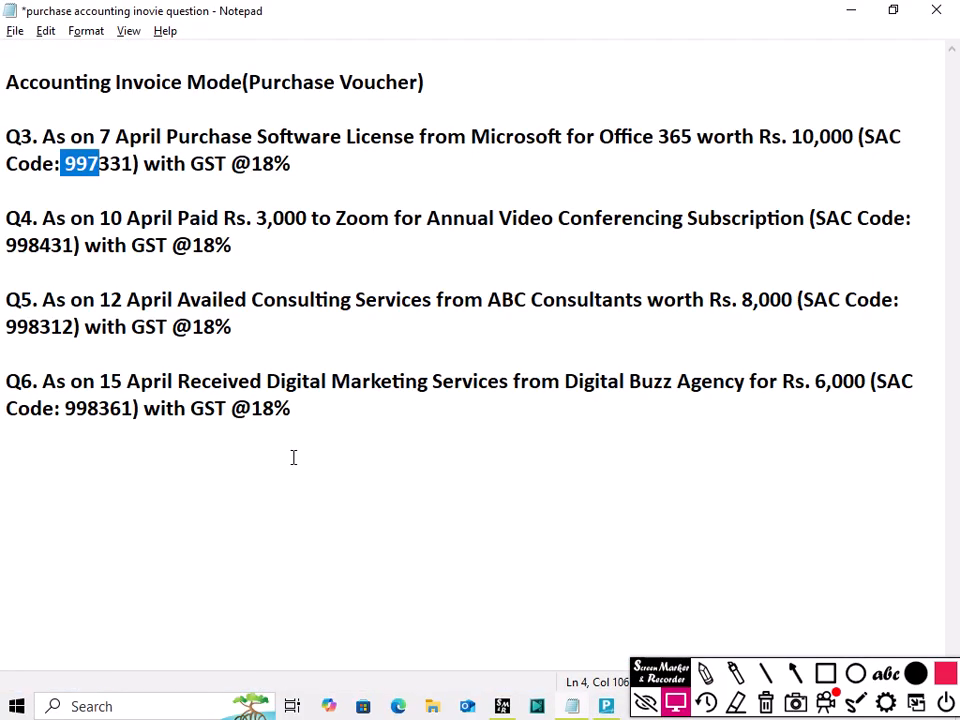
key(alt+Tab)
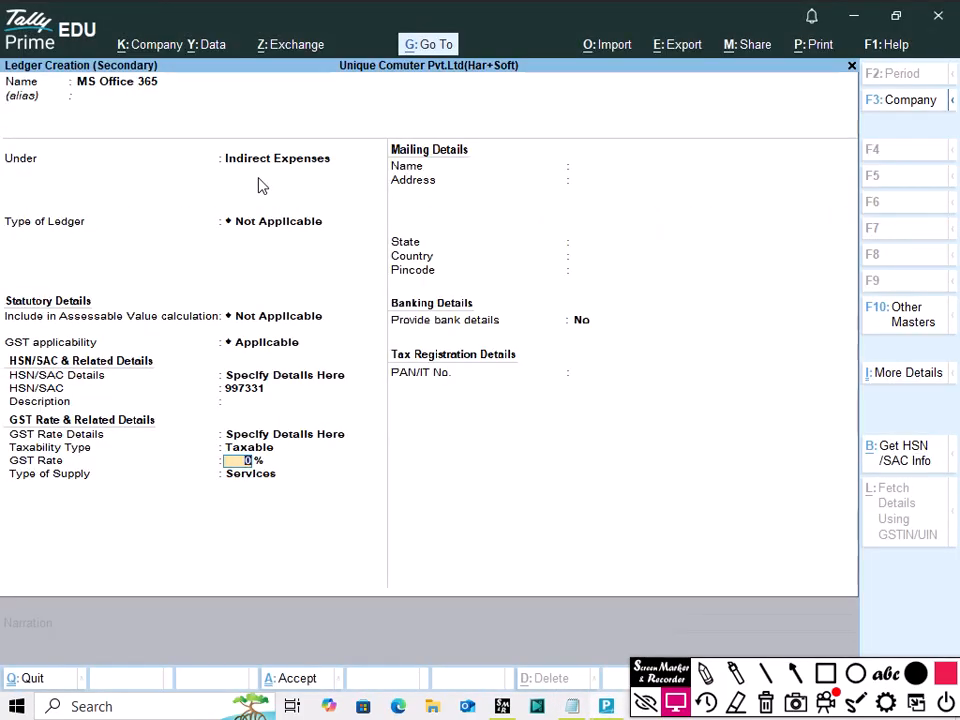
key(Return)
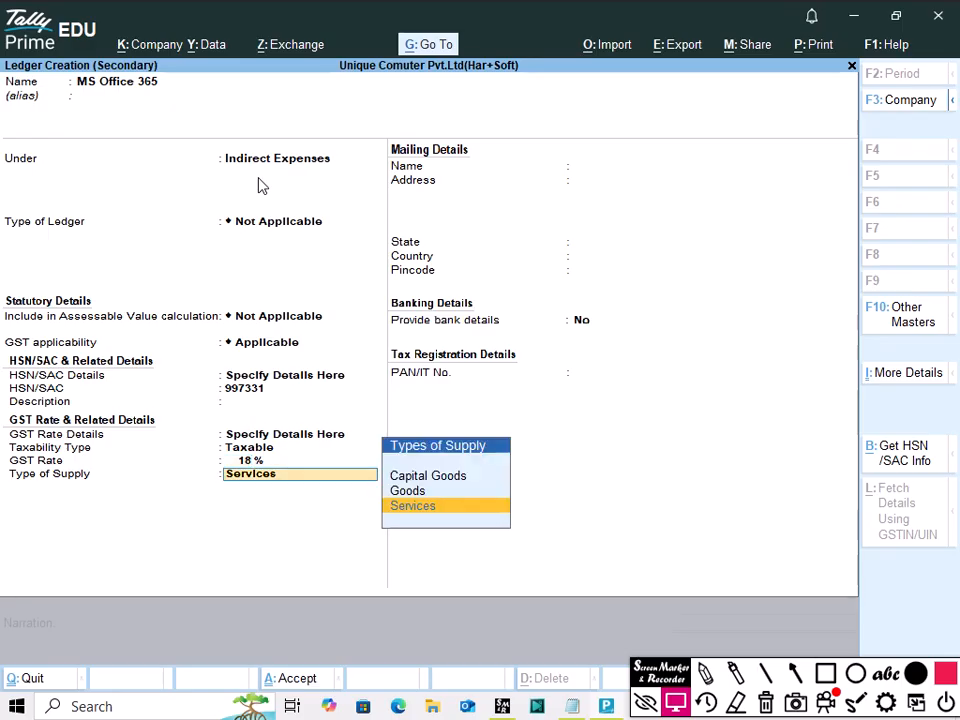
Keep Services as the type of supply and save the MS Office 365 ledger into the purchase voucher
key(Return)
key(ctrl)
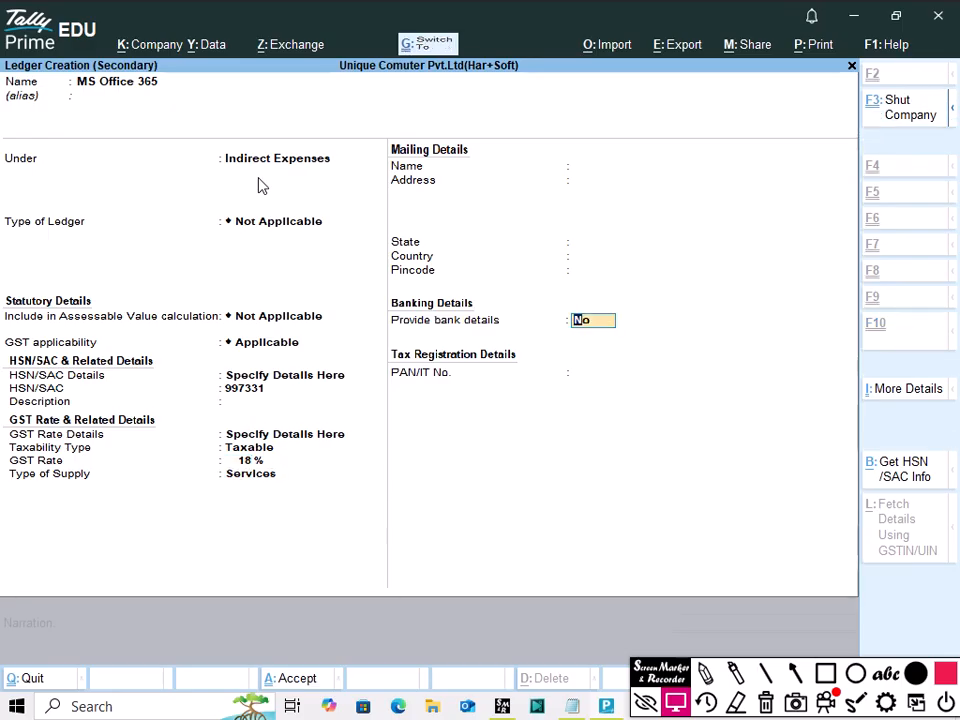
key(ctrl+a)
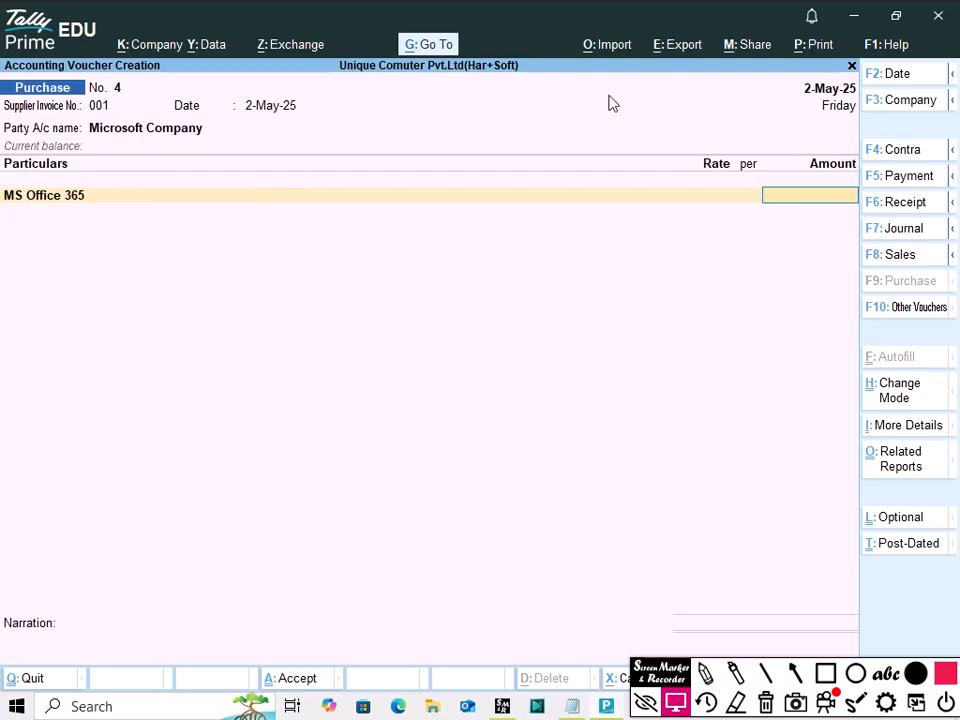
Check the licence price in question Q3 and enter 10,000 as the MS Office 365 amount in the voucher
key(alt+Tab)
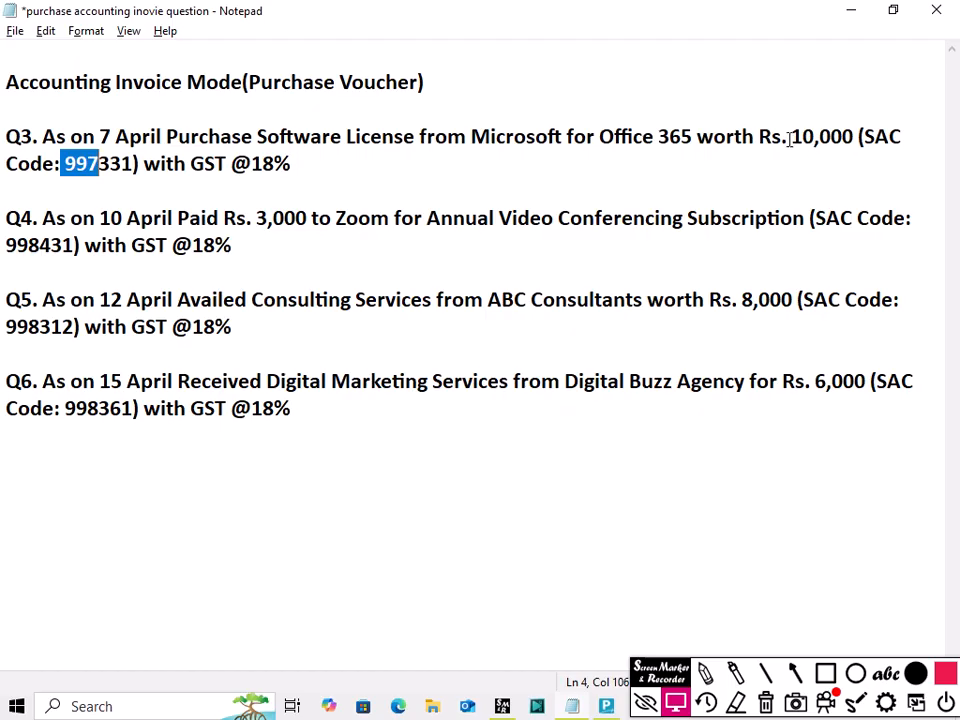
drag(791, 137, 831, 137)
key(alt+Tab)
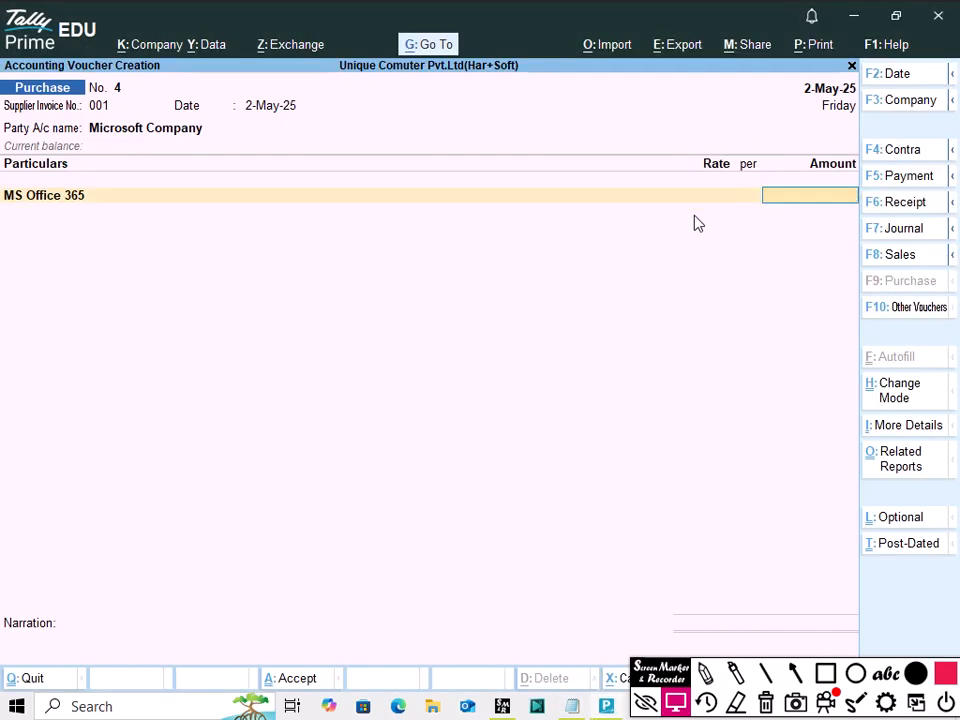
text(10,000)
key(Return)
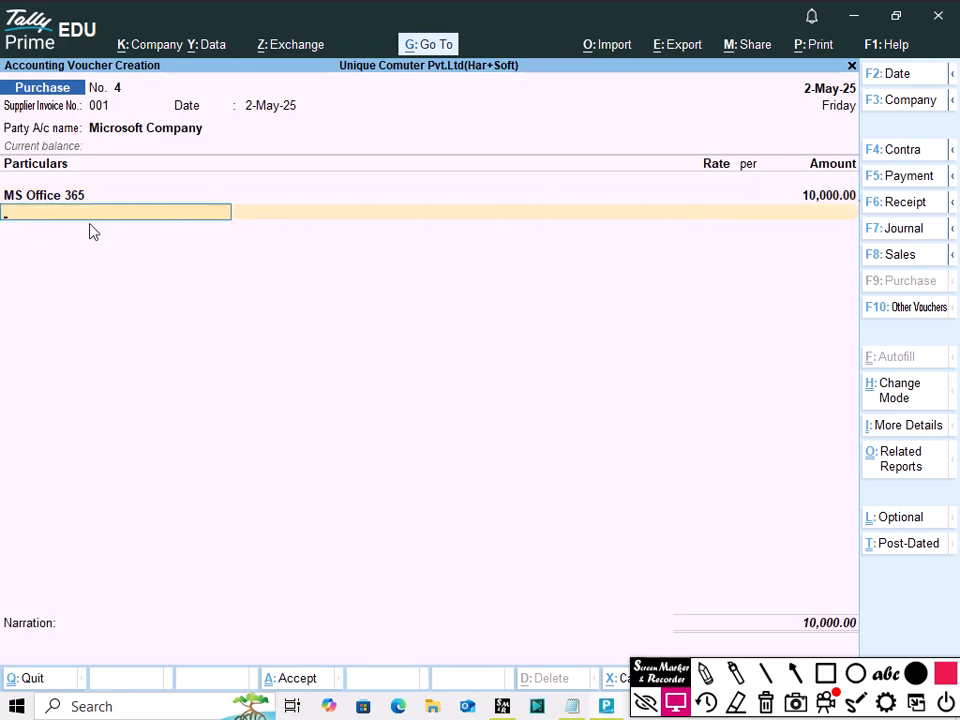
Turn on Provide Amount Inclusive of Tax for Ledgers in the purchase voucher's configuration
drag(662, 684, 5, 689)
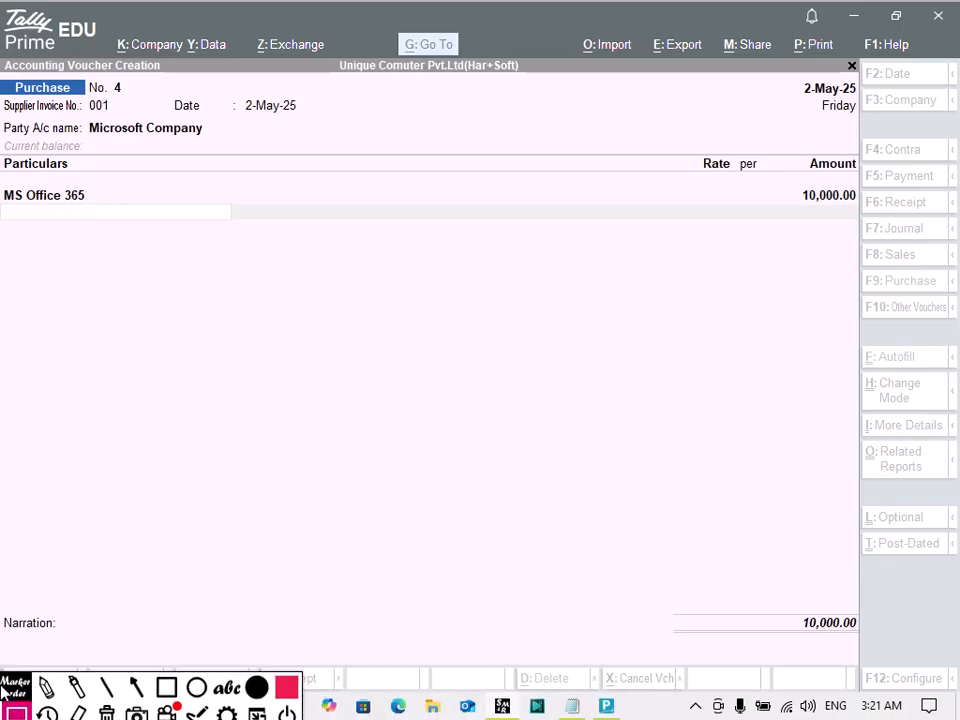
click(68, 204)
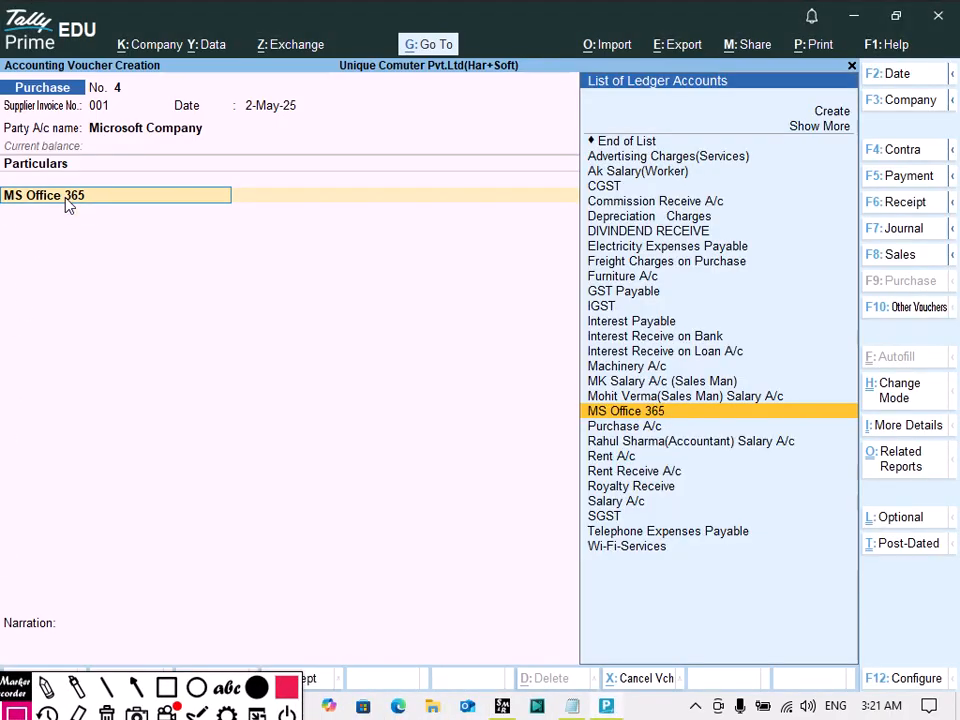
key(Return)
key(Return)
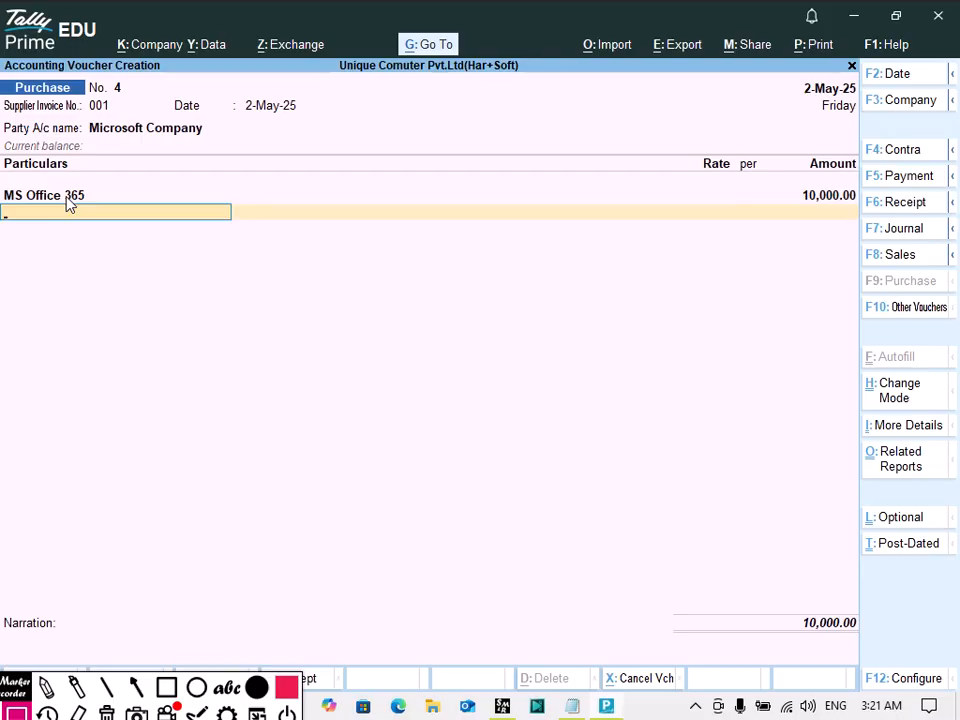
key(BackSpace)
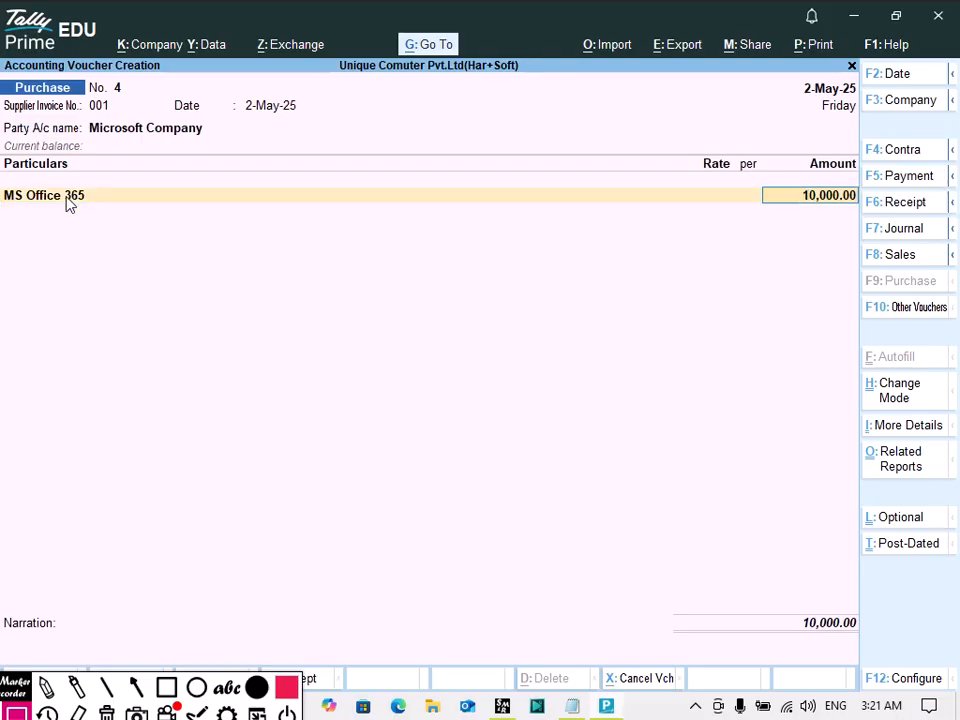
click(913, 683)
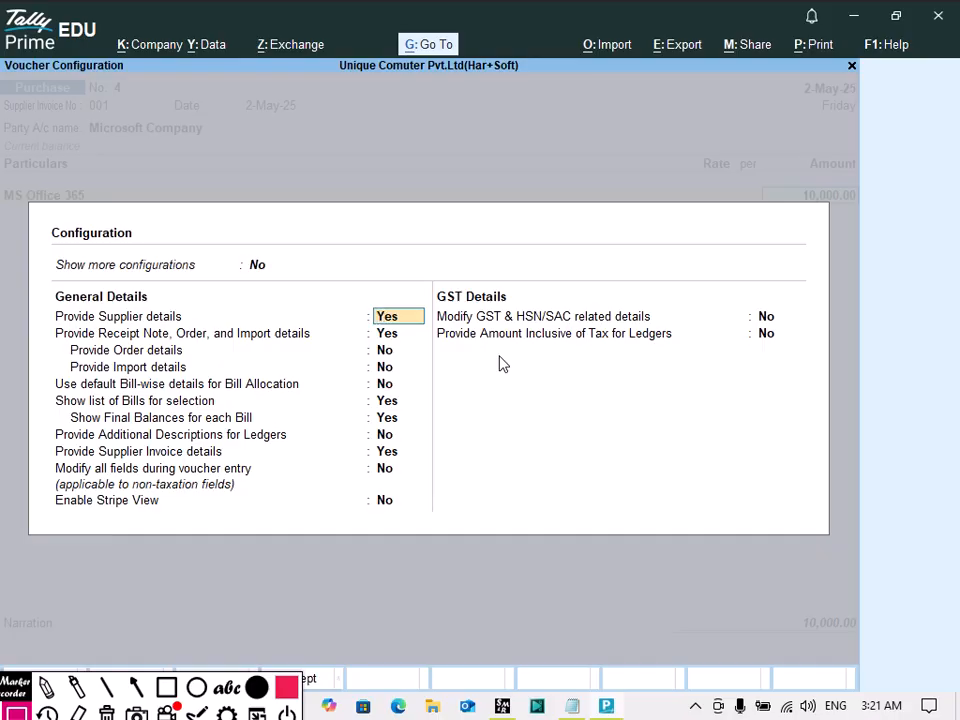
click(766, 334)
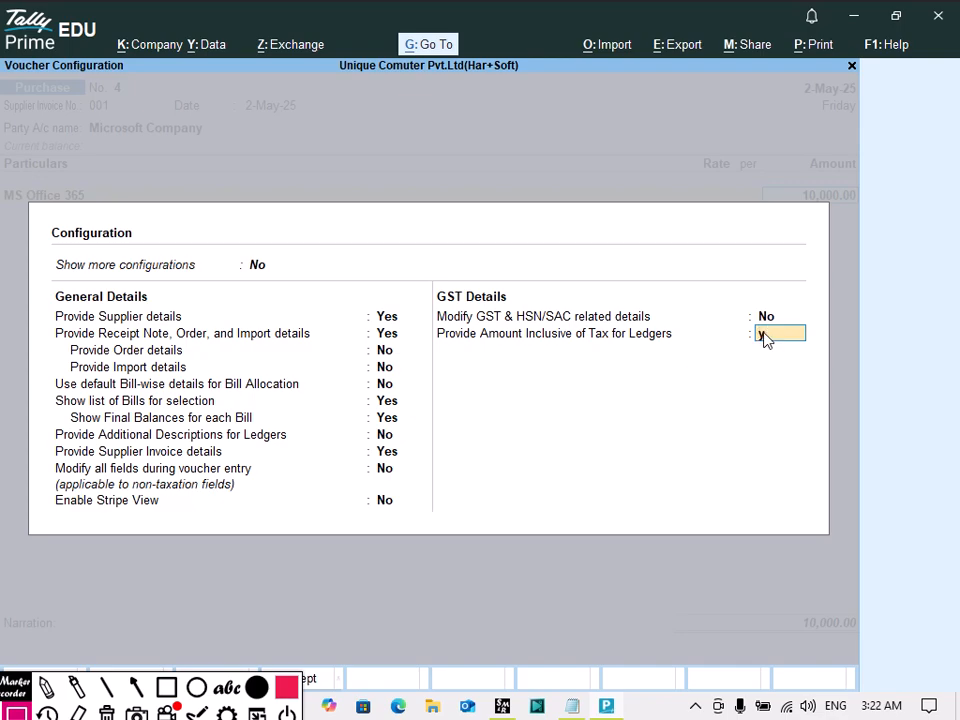
key(Return)
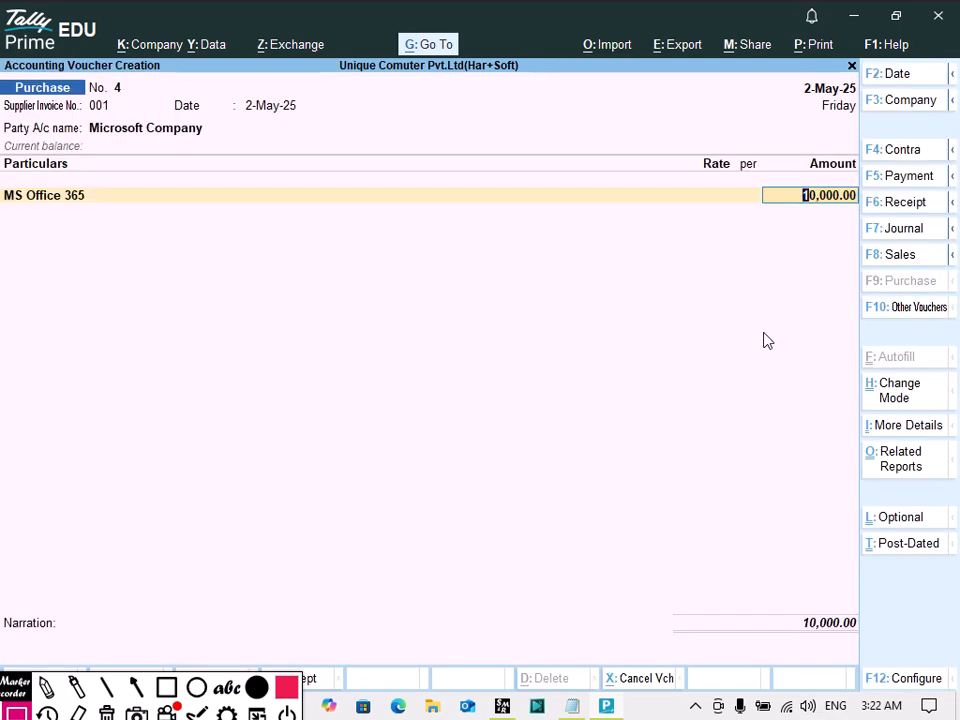
Enter 10,000 as the GST-inclusive amount for MS Office 365 and accept the resulting ledger amount
key(BackSpace)
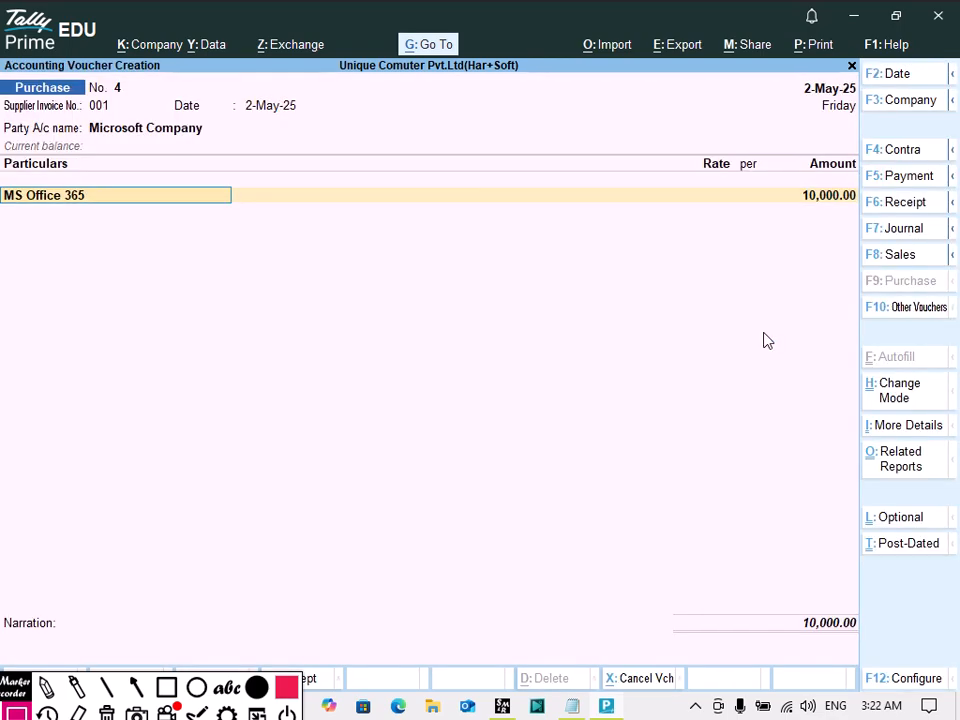
key(Return)
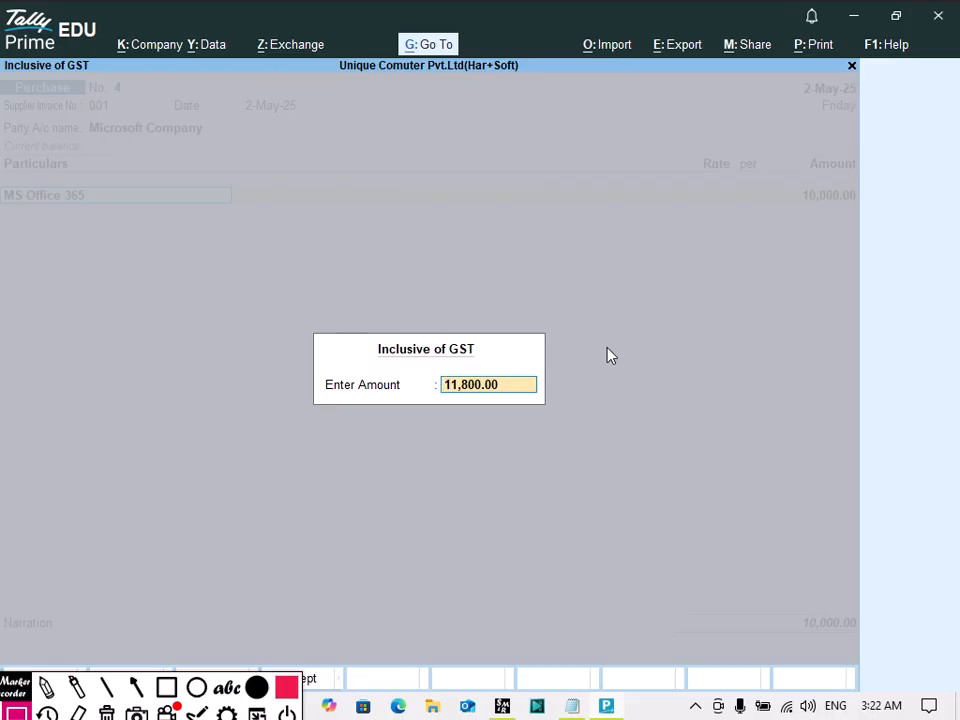
text(10000)
key(Return)
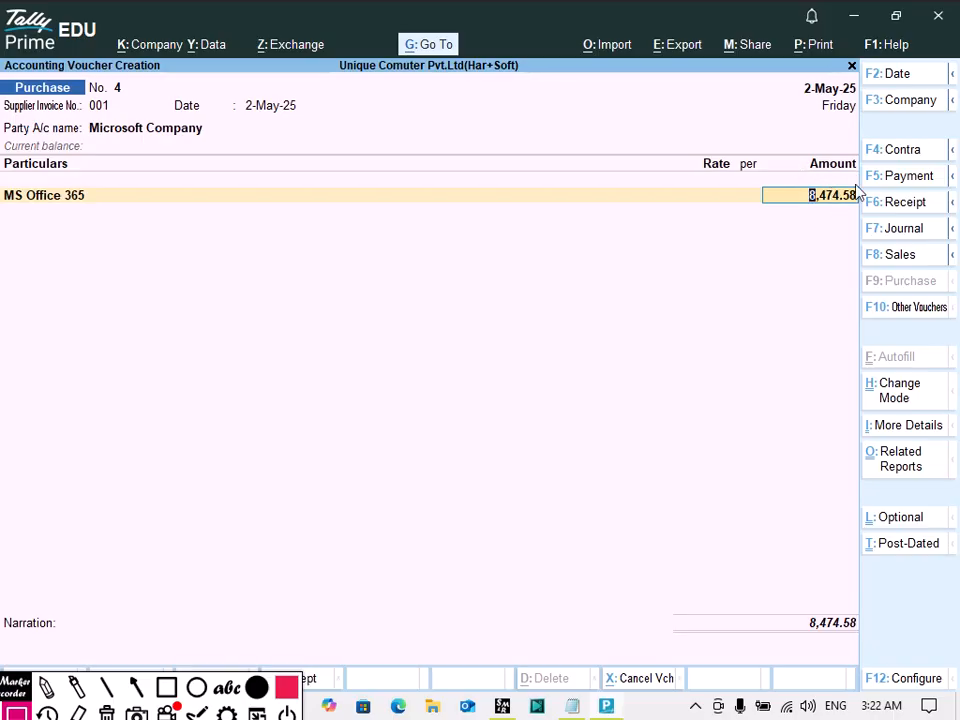
key(Return)
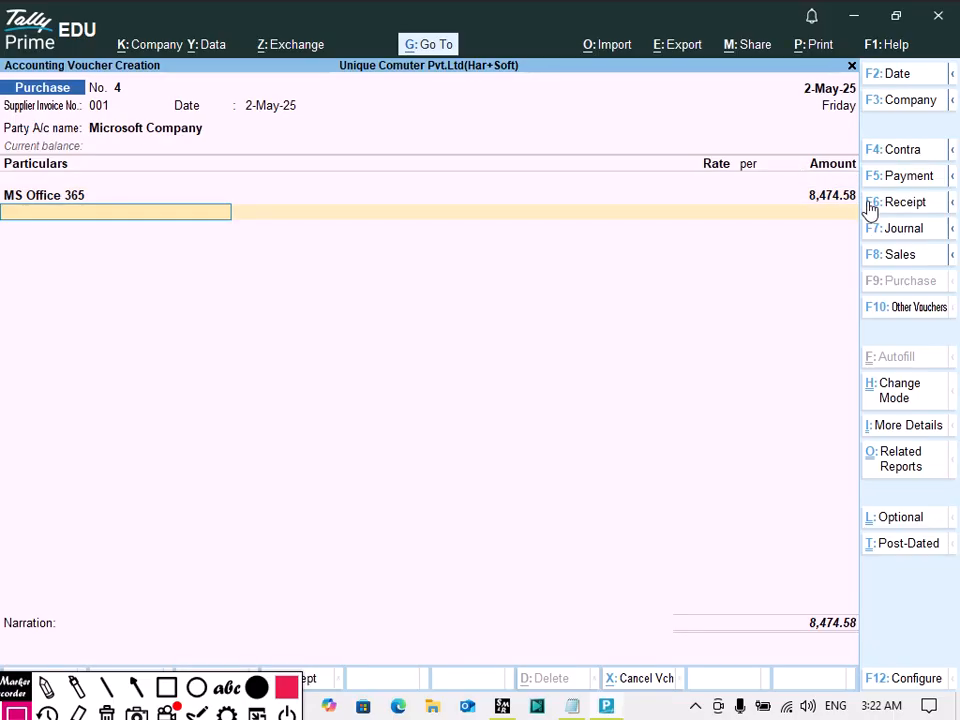
Add the CGST and SGST ledgers below MS Office 365 with their automatically calculated amounts
text(Cgs)
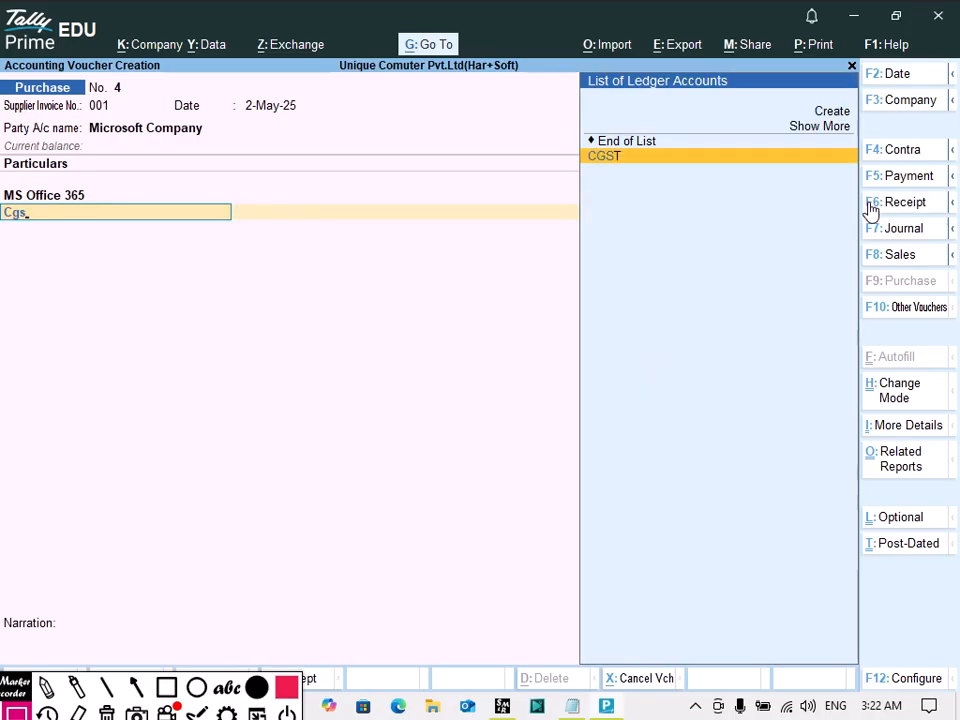
key(Return)
key(Return)
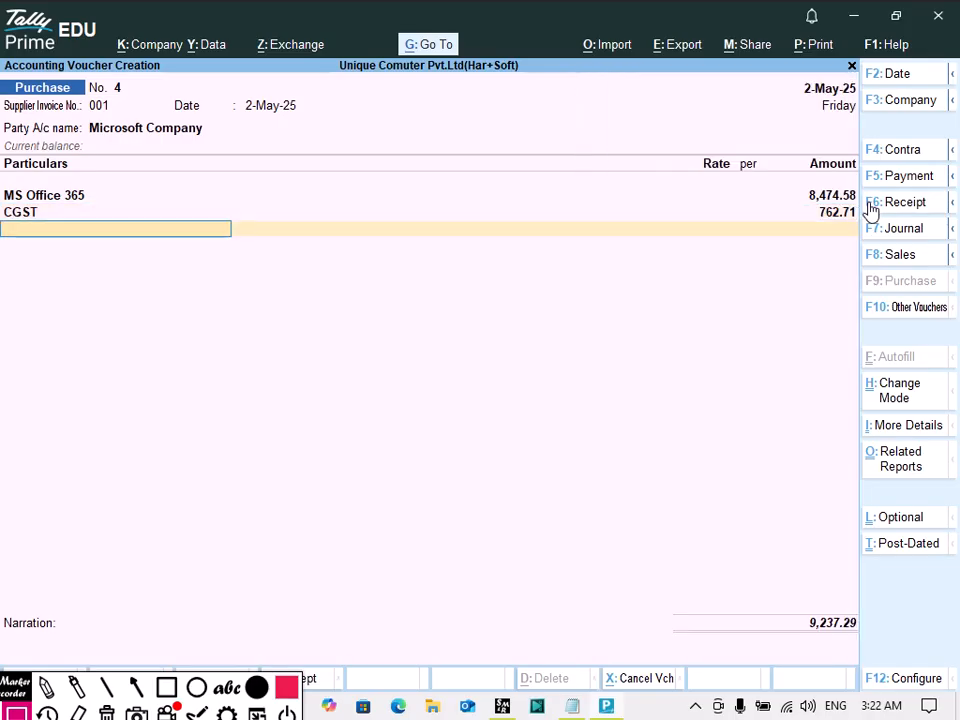
text(Sg)
key(Return)
key(Return)
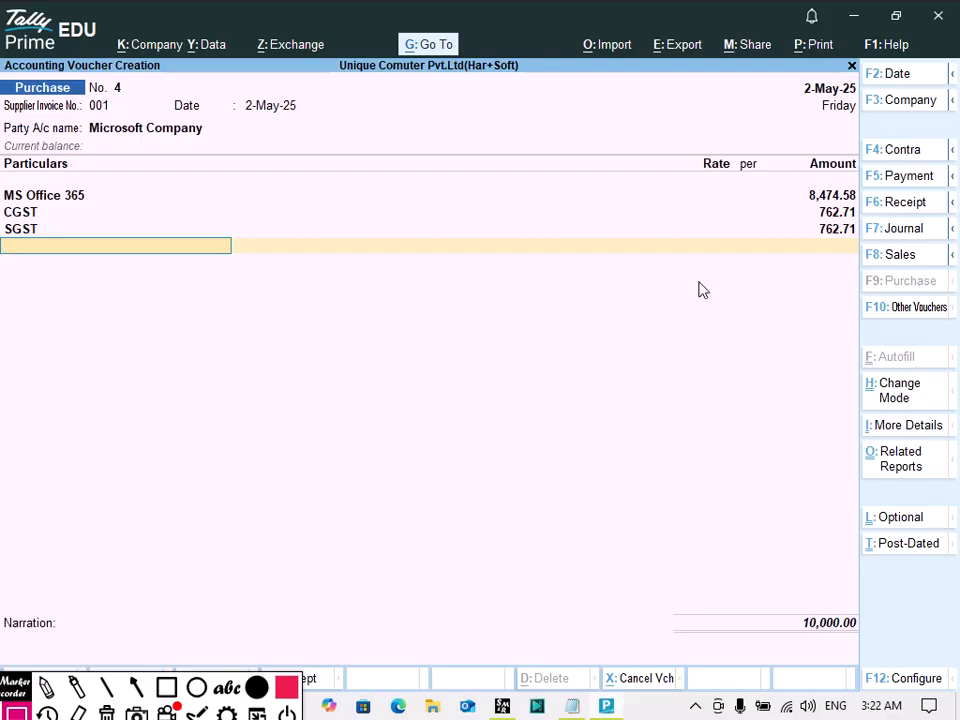
Allocate the Microsoft Company bill as New Ref and save the purchase voucher with an empty narration
key(Return)
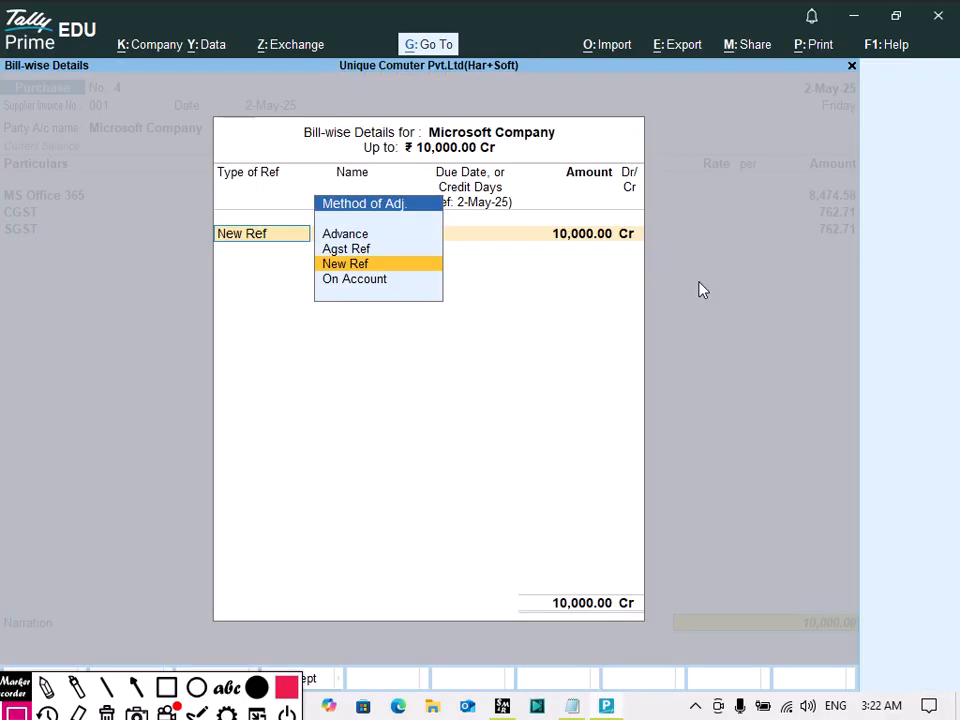
key(Return)
key(Return)
key(Return)
key(Return)
key(Return)
key(Return)
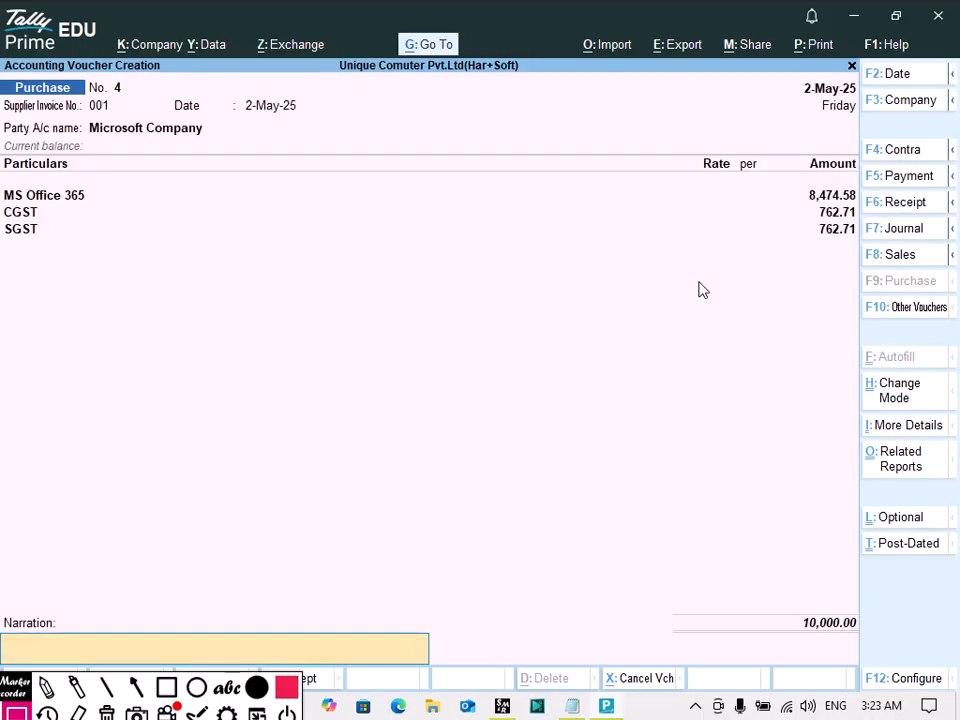
key(Return)
key(Return)
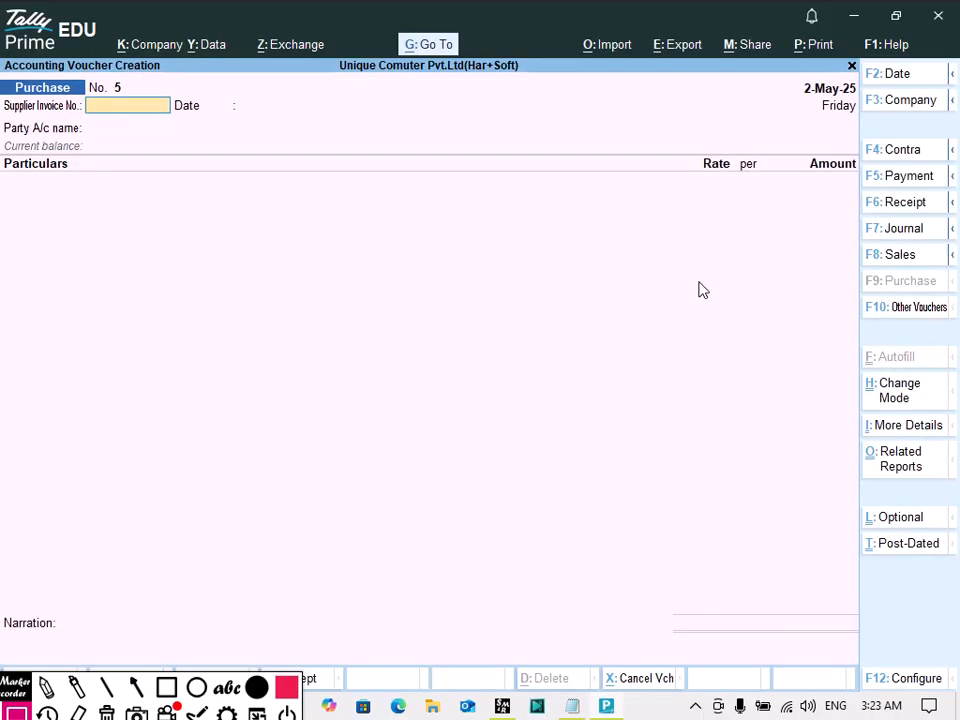
Switch to the question sheet in Notepad and examine Q4's date, amount, SAC code and GST rate
key(alt+Tab)
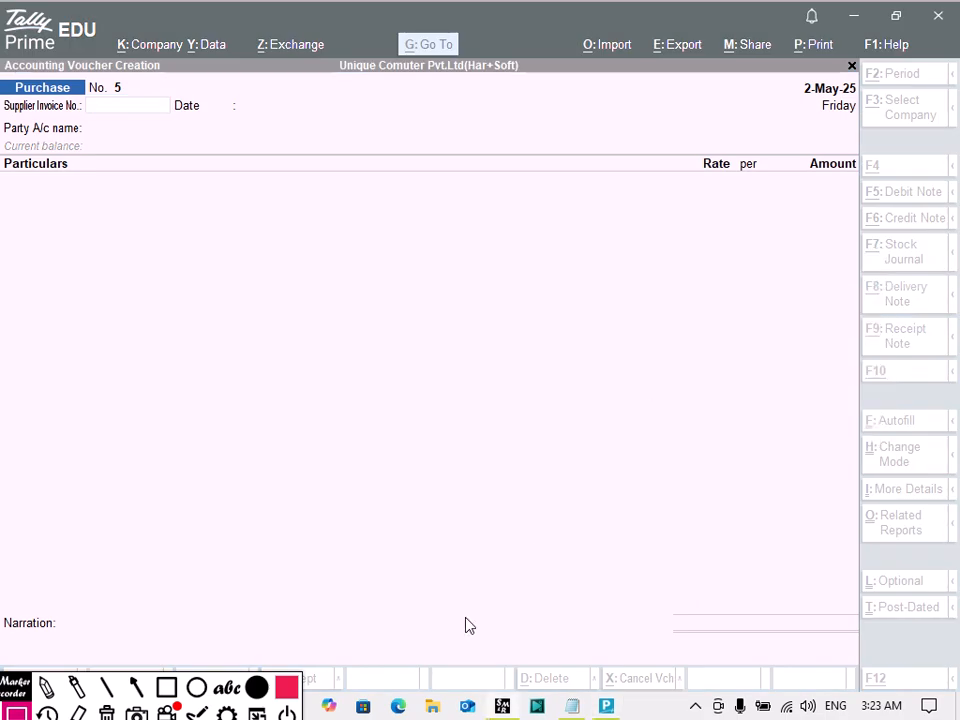
mouse_move(14, 683)
mouse_down()
mouse_move(48, 655)
mouse_move(16, 675)
mouse_up()
key(alt+Tab)
key(alt+Tab)
key(alt+Tab)
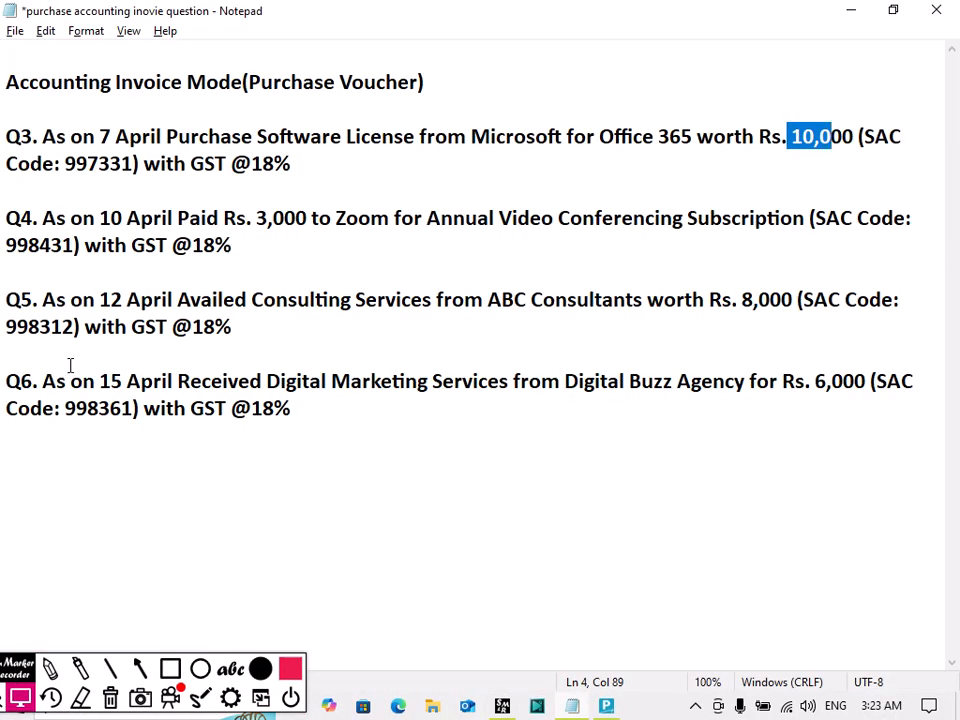
click(233, 243)
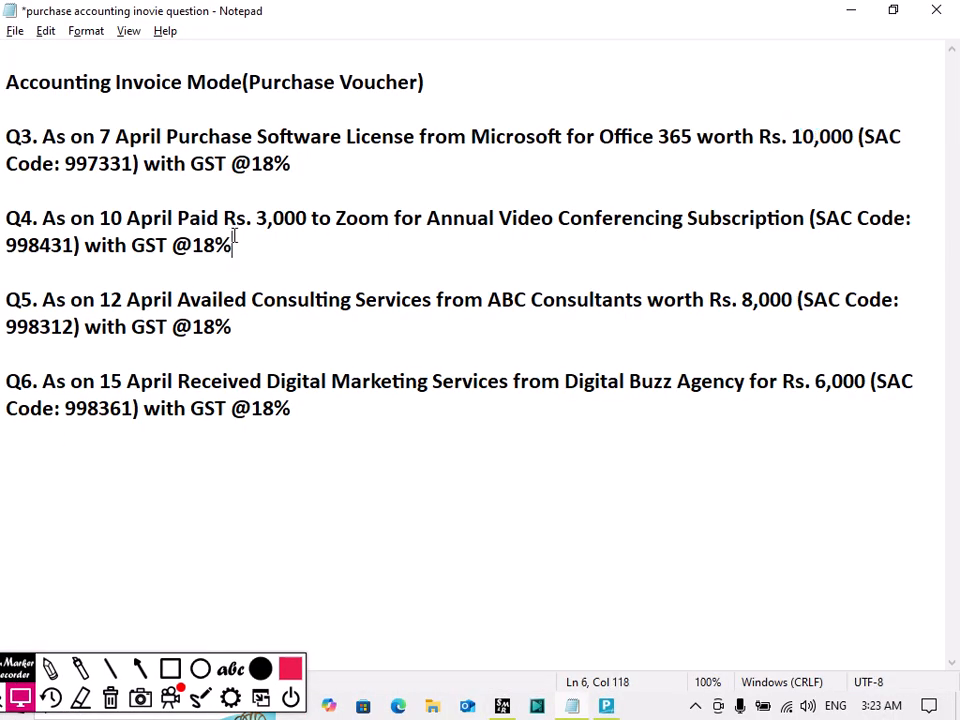
drag(54, 226, 878, 244)
click(257, 217)
click(390, 220)
drag(6, 244, 83, 245)
click(85, 245)
drag(179, 212, 312, 215)
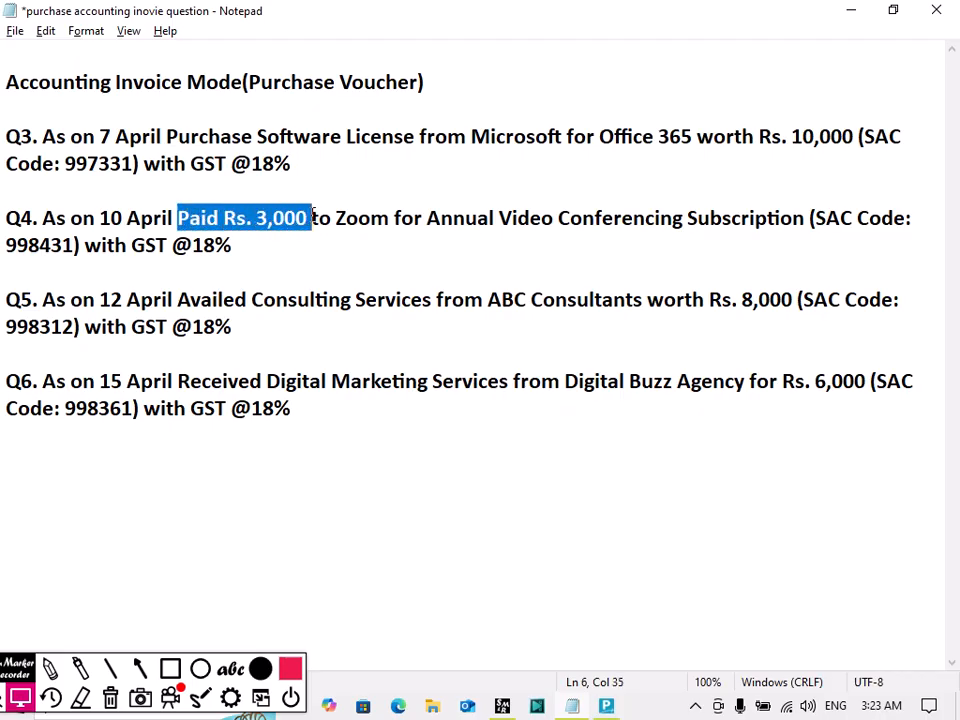
click(312, 215)
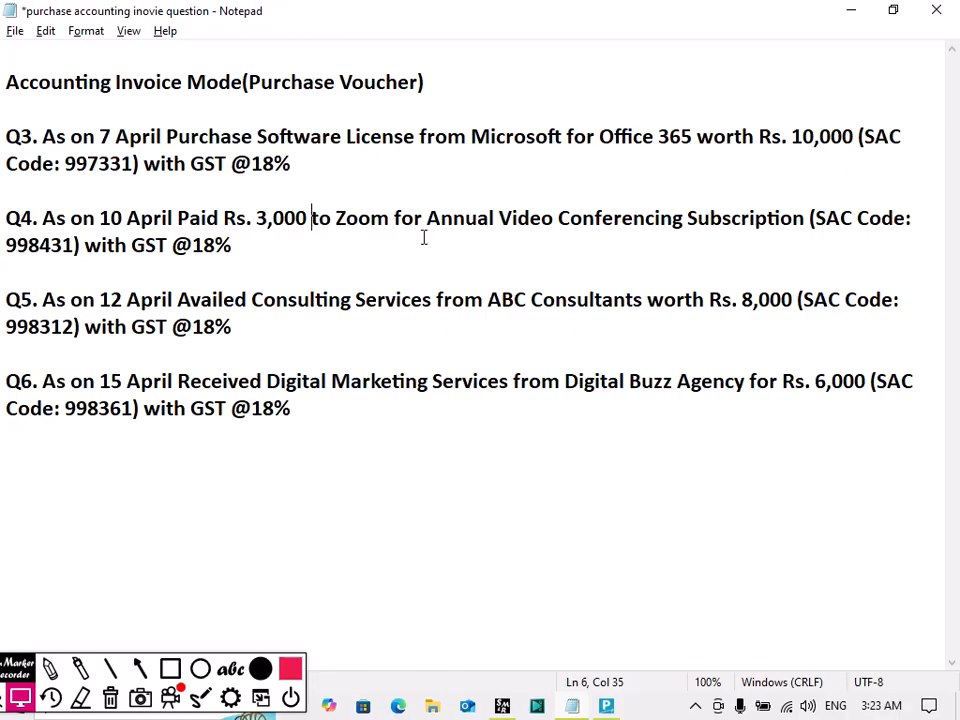
Check in question Q4 which supplier was paid and what subscription was purchased
drag(500, 217, 805, 218)
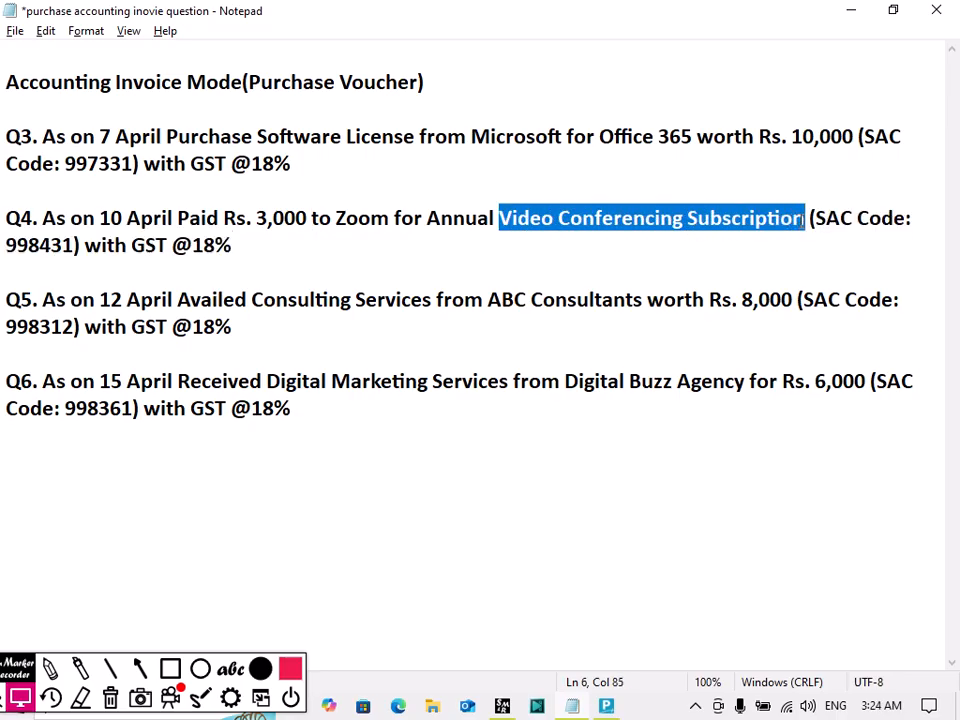
click(801, 222)
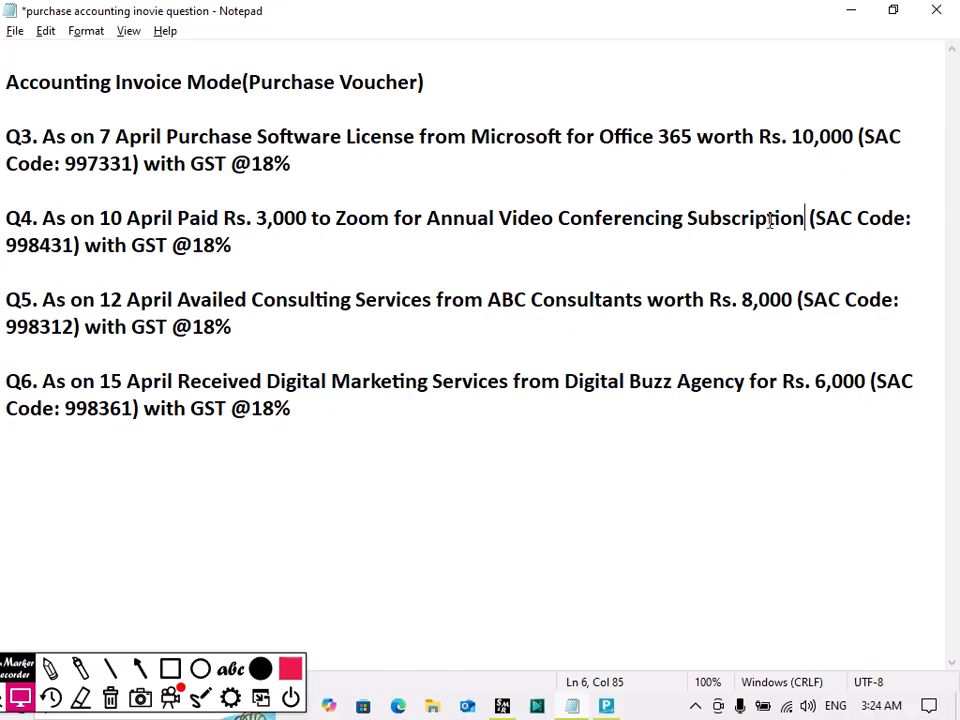
drag(335, 217, 422, 246)
click(426, 256)
drag(336, 217, 481, 216)
click(499, 218)
Switch back to TallyPrime and enter supplier invoice number 002 in the new purchase voucher, keeping the default invoice date
key(alt+Tab)
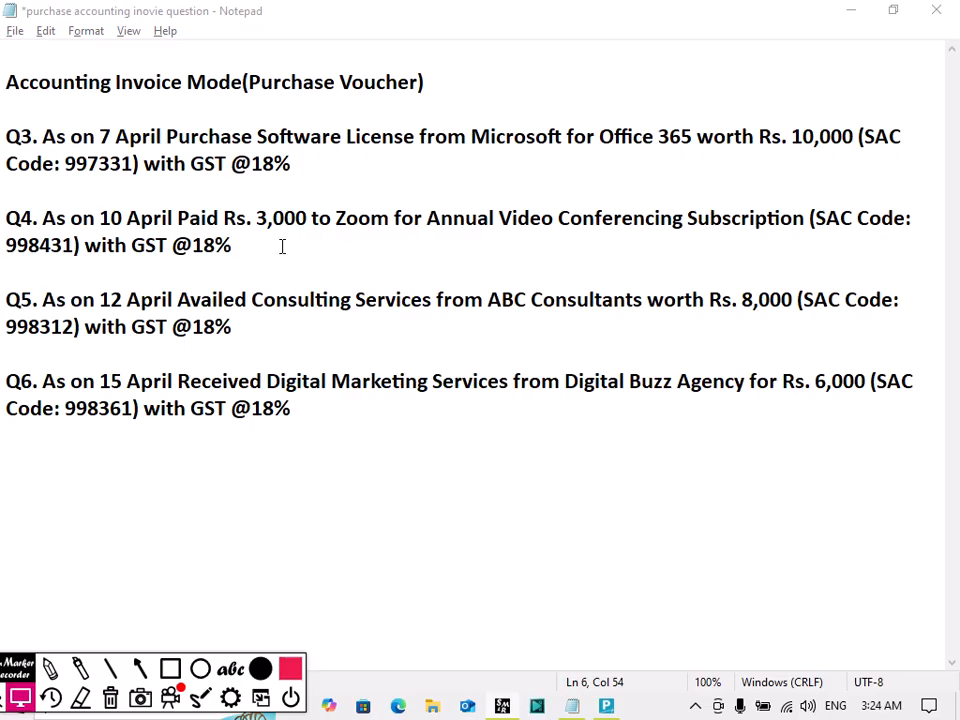
key(alt+Tab)
key(alt+Tab)
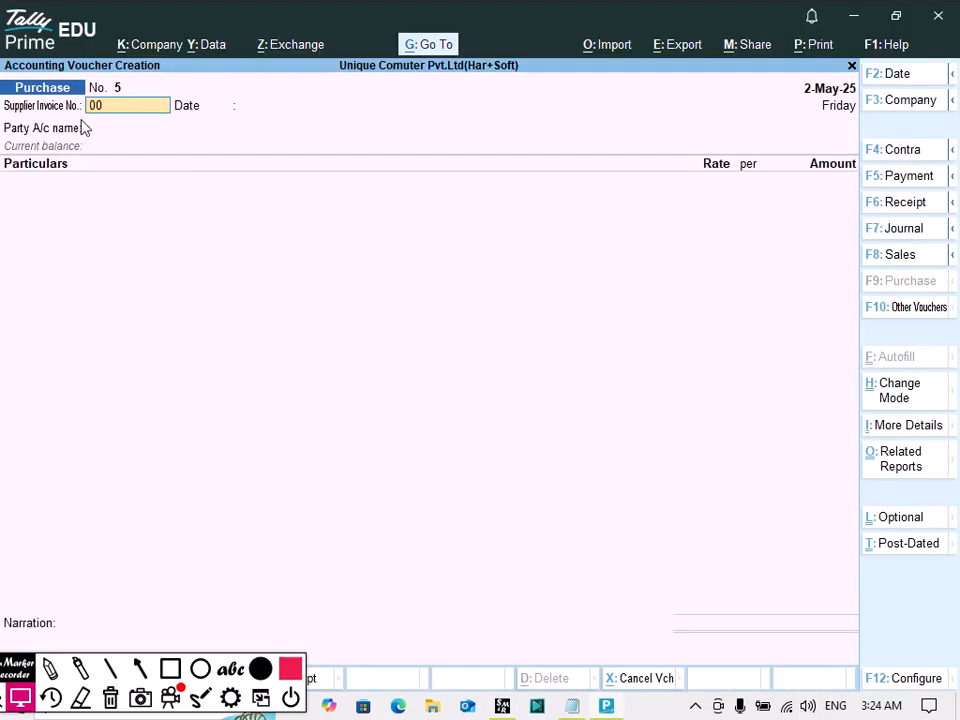
key(Return)
key(Return)
key(alt+Tab)
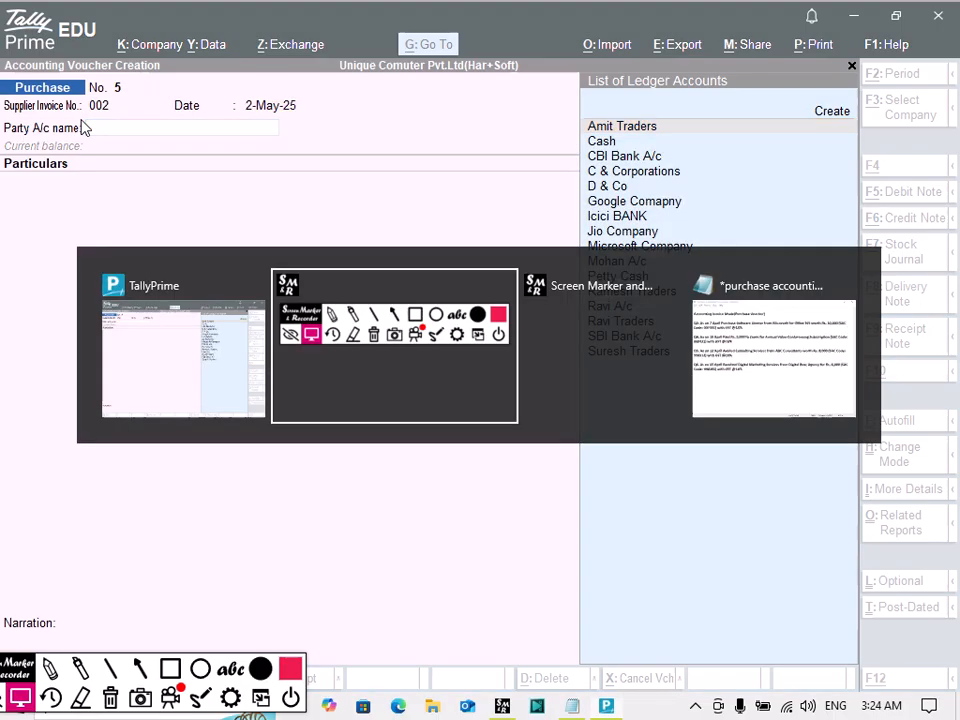
click(97, 131)
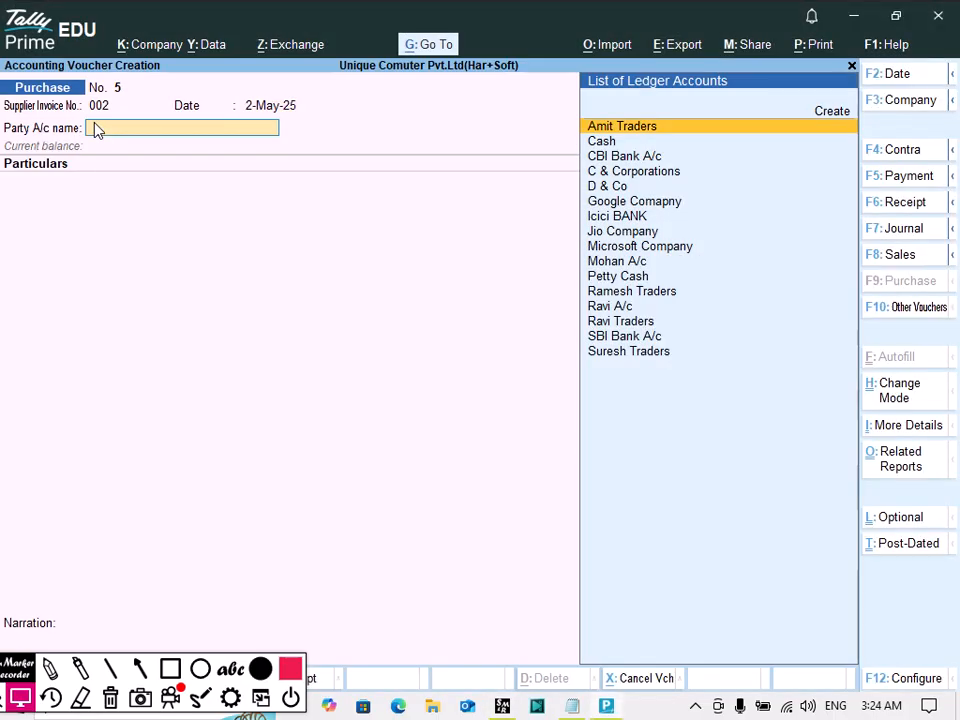
Create the party ledger Zoom Company under Sundry Creditors and accept it as the voucher's supplier, leaving the receipt details blank
key(alt+c)
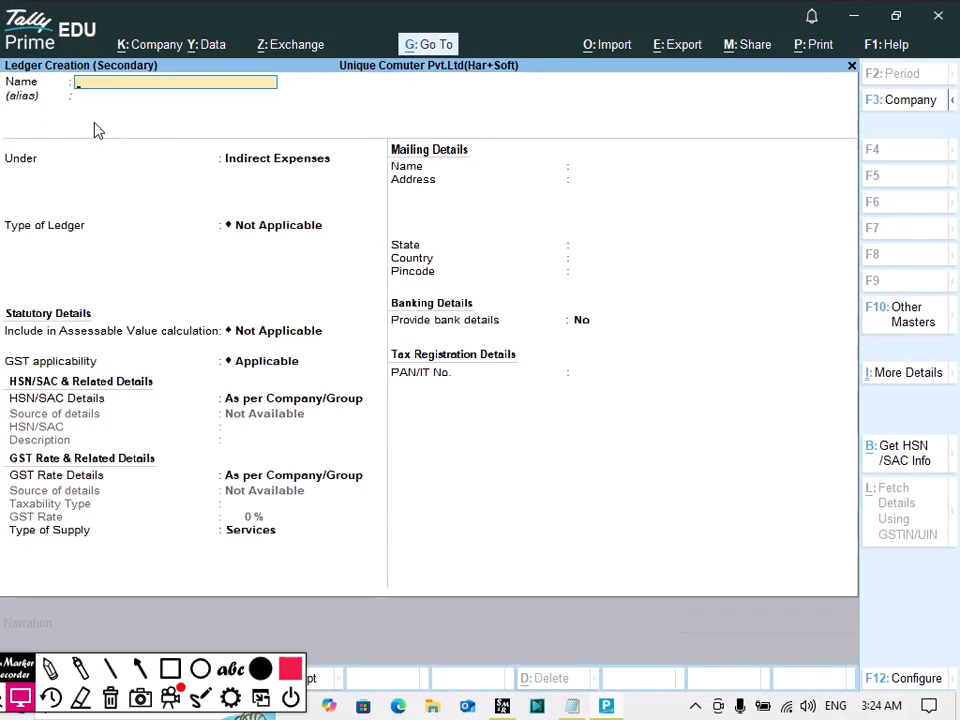
text(Zoom)
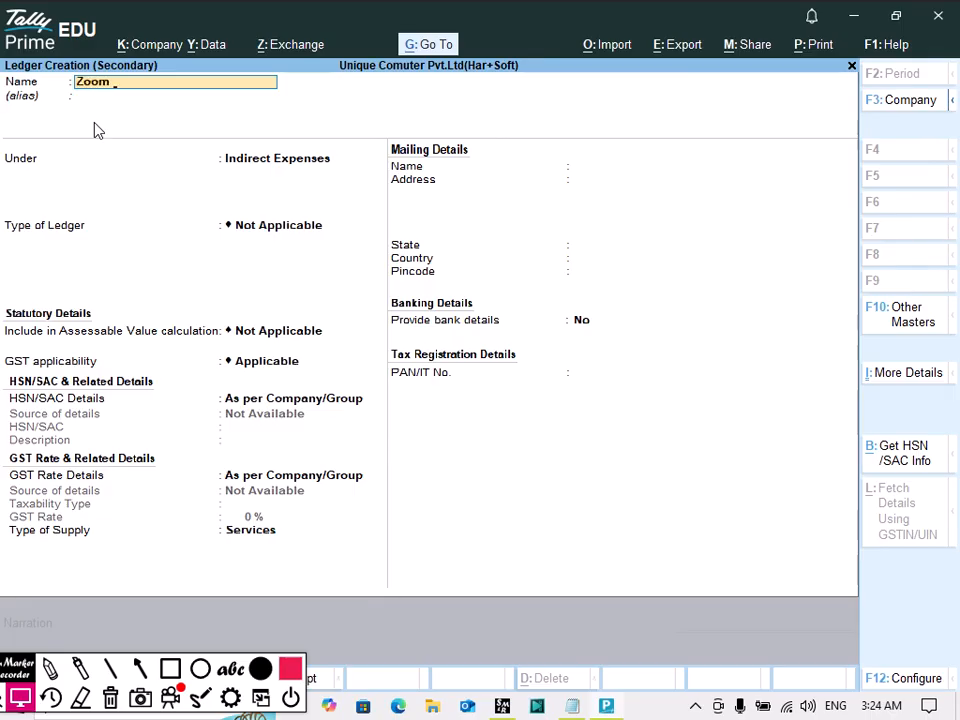
text( Company)
key(Return)
key(Return)
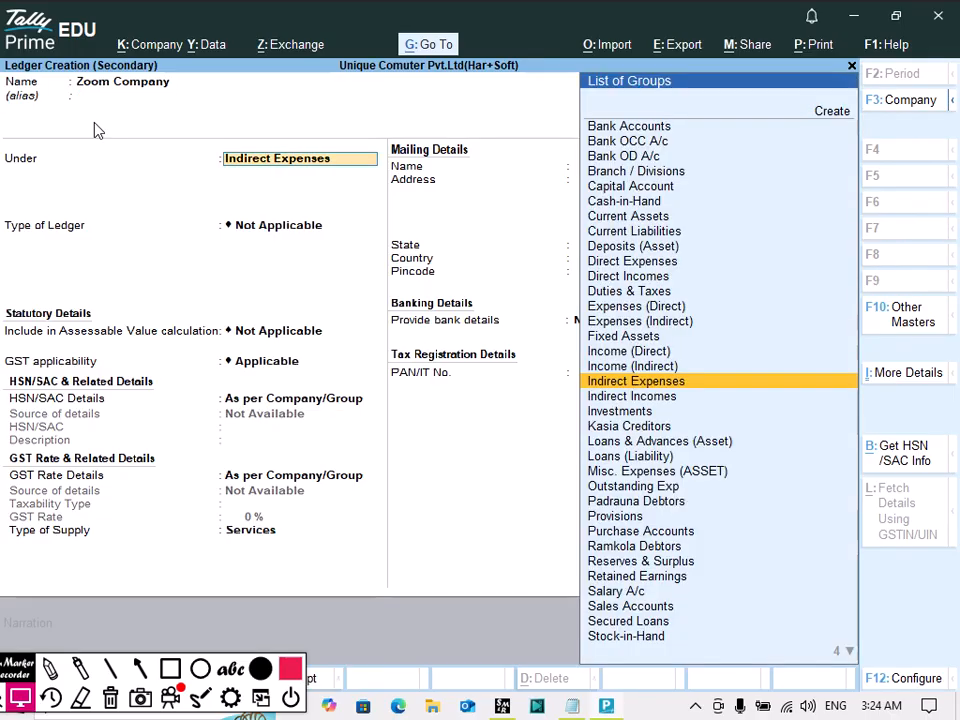
text(Sun)
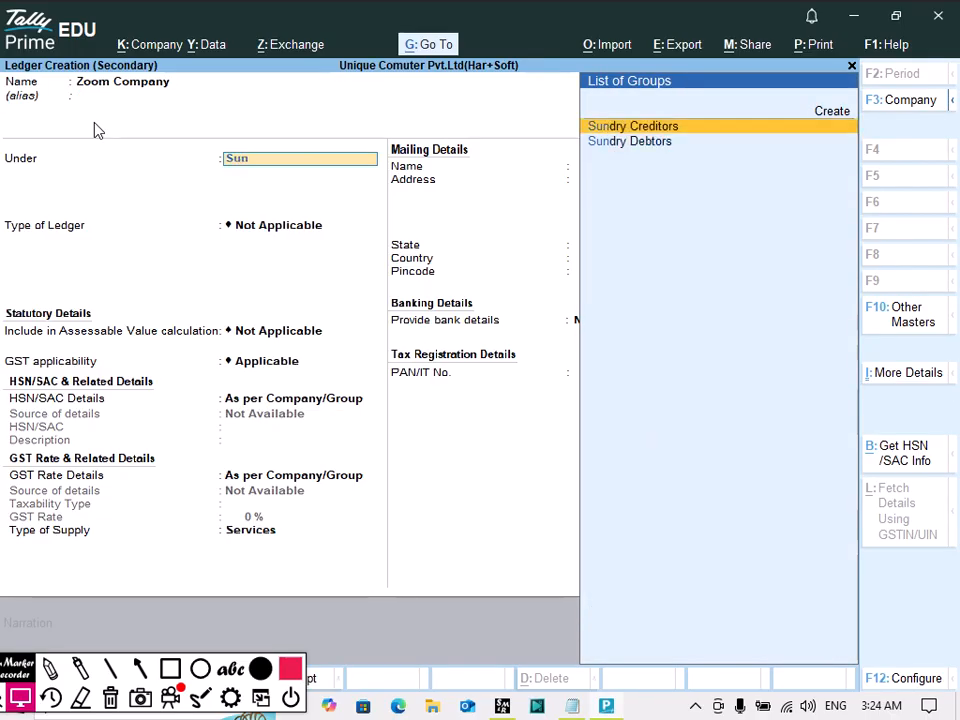
key(Return)
key(ctrl+a)
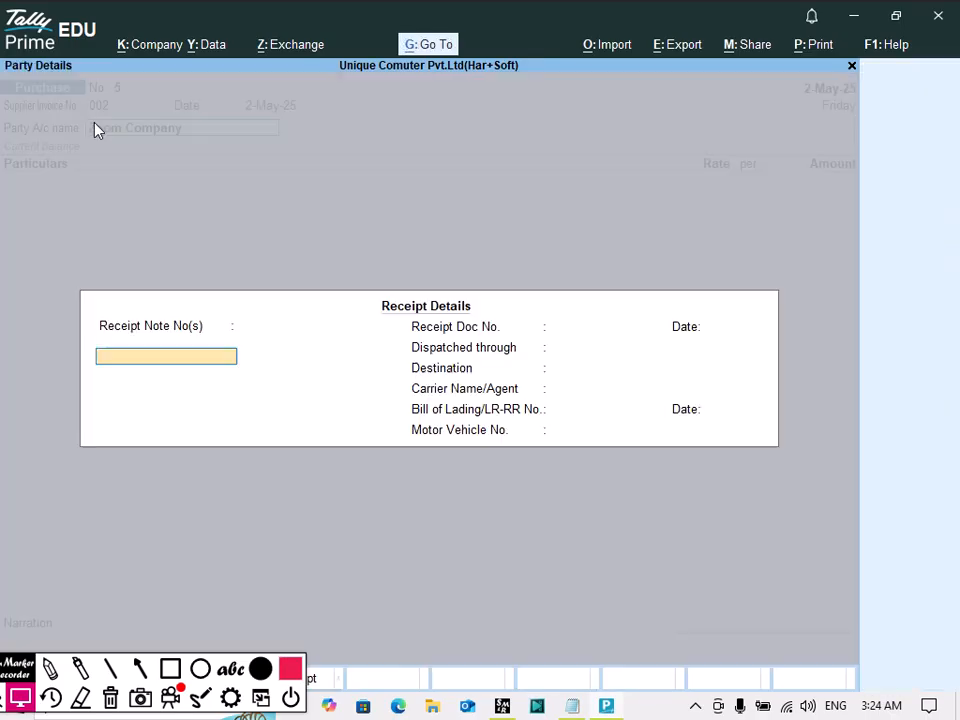
key(Escape)
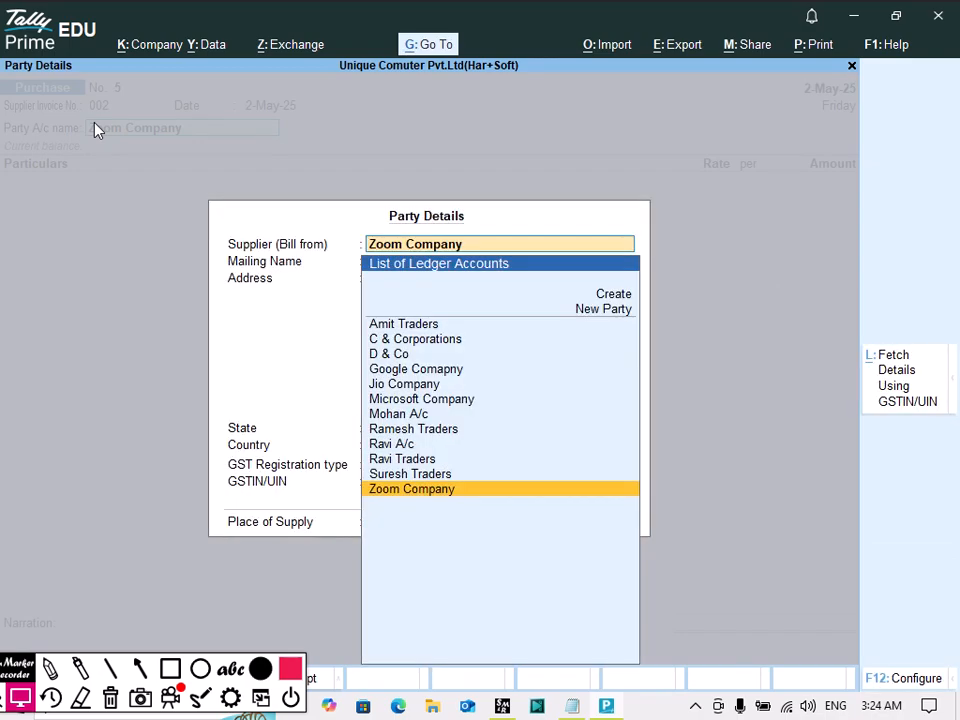
key(ctrl+a)
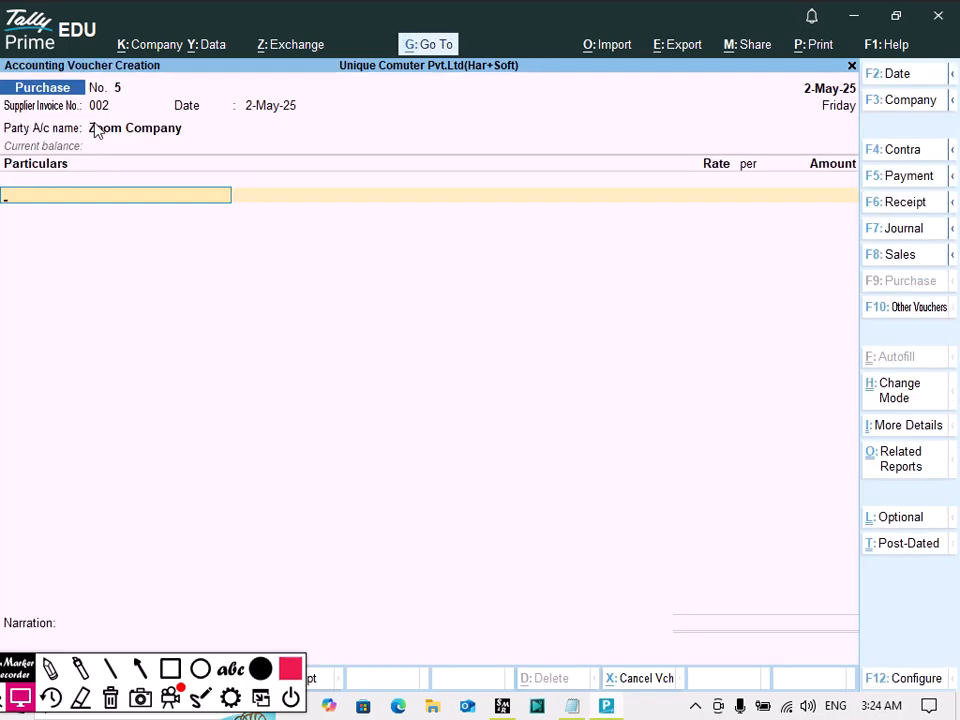
Switch to the question sheet in Notepad and copy the text "Annual Video Conferencing Subscription" from Q4
key(alt+Tab)
key(alt+Tab)
key(alt+Tab)
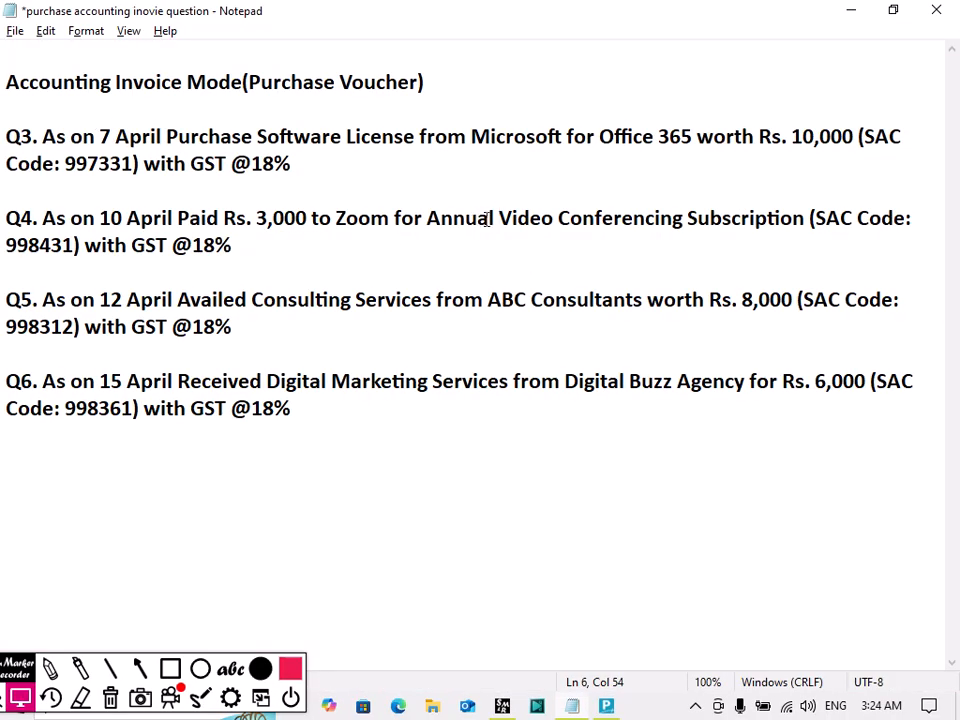
click(430, 217)
drag(430, 217, 808, 222)
key(ctrl+c)
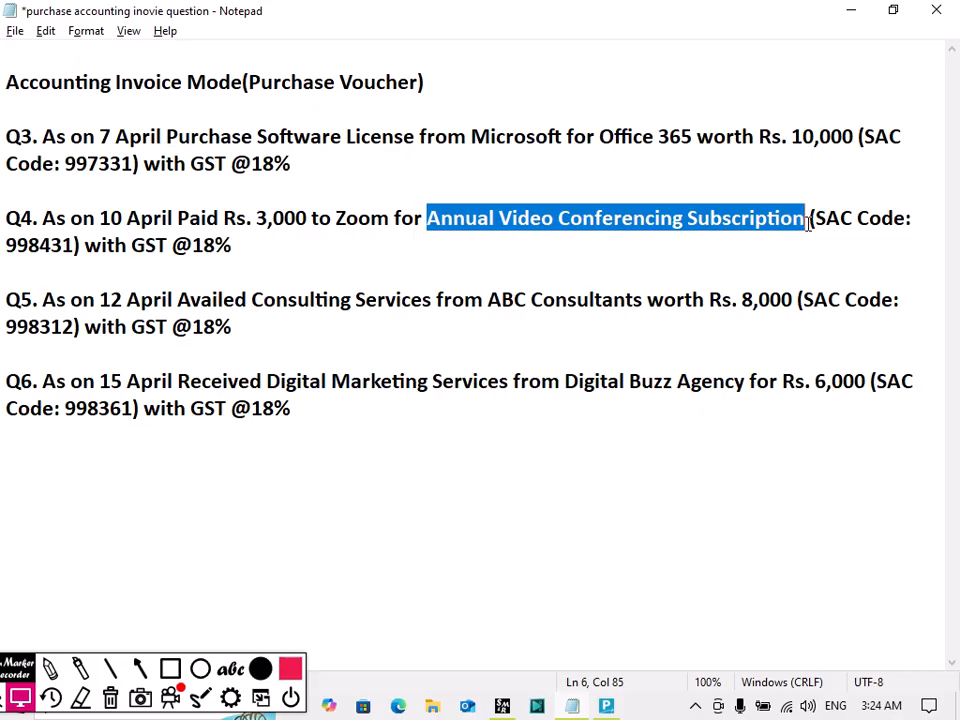
Switch back to TallyPrime and start a new ledger named Annual Video Conferencing Subscription under Indirect Expenses, keeping the ledger type Not Applicable
key(alt+Tab)
key(alt+Tab)
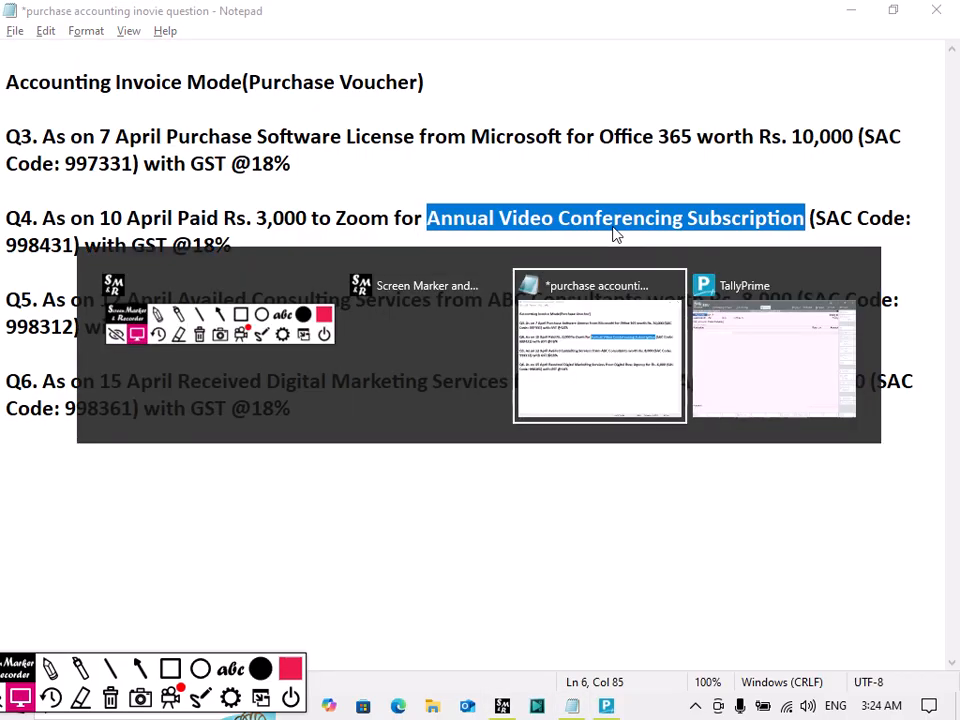
key(alt+Tab)
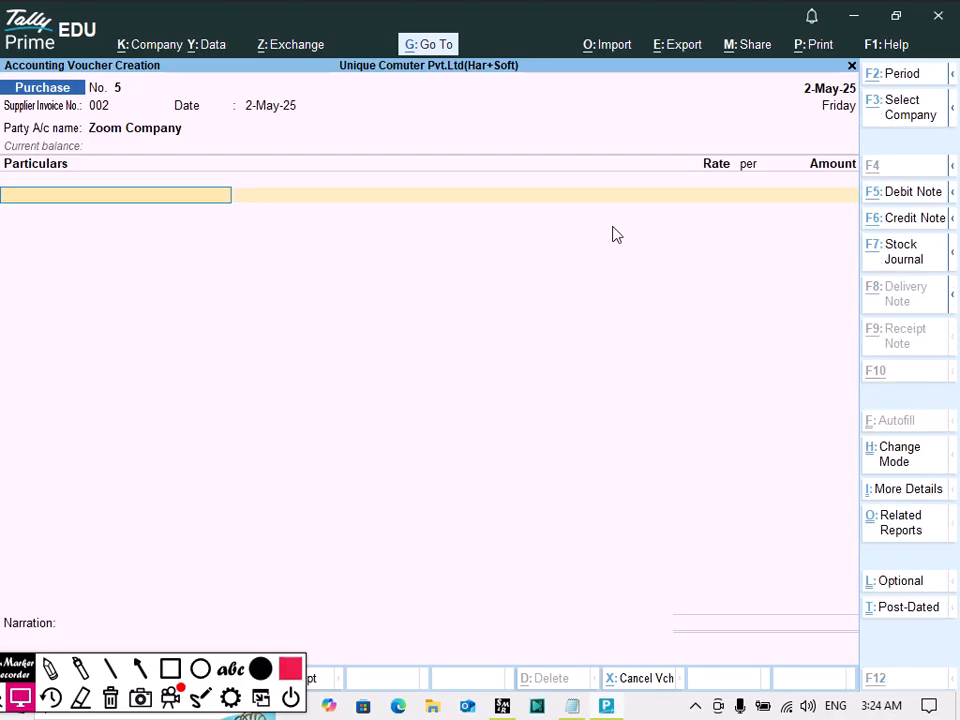
key(alt+c)
key(ctrl+v)
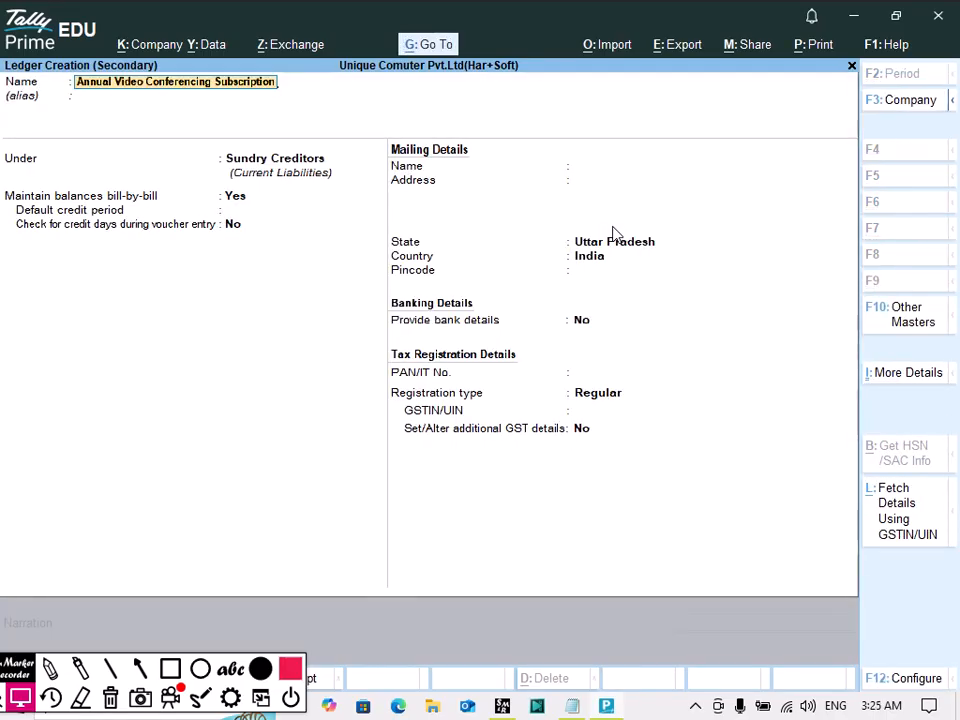
key(Return)
key(Return)
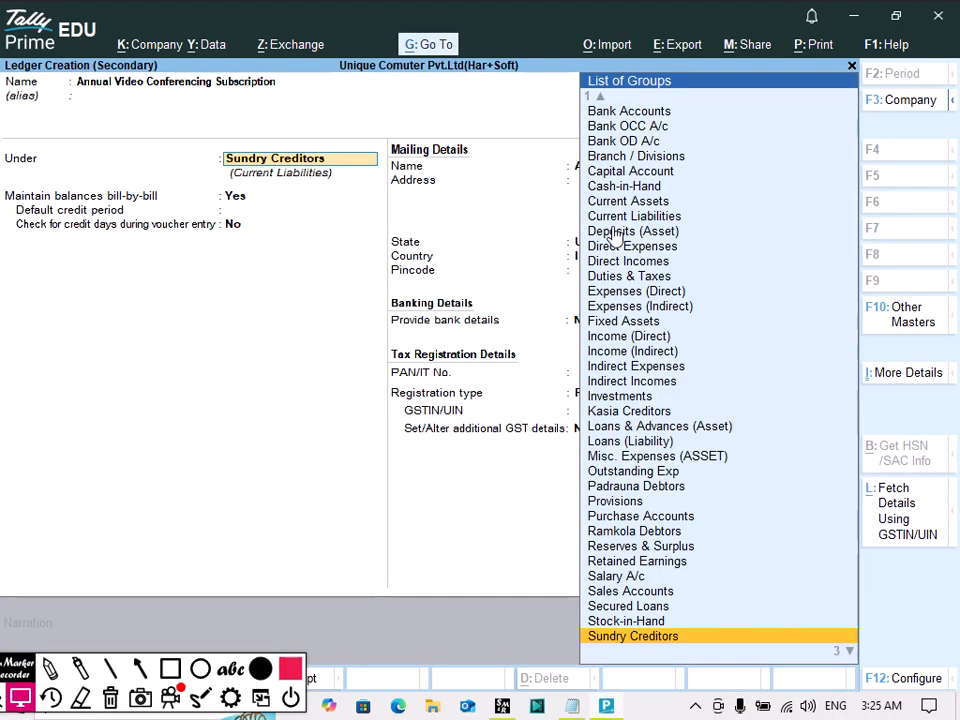
text(Ind)
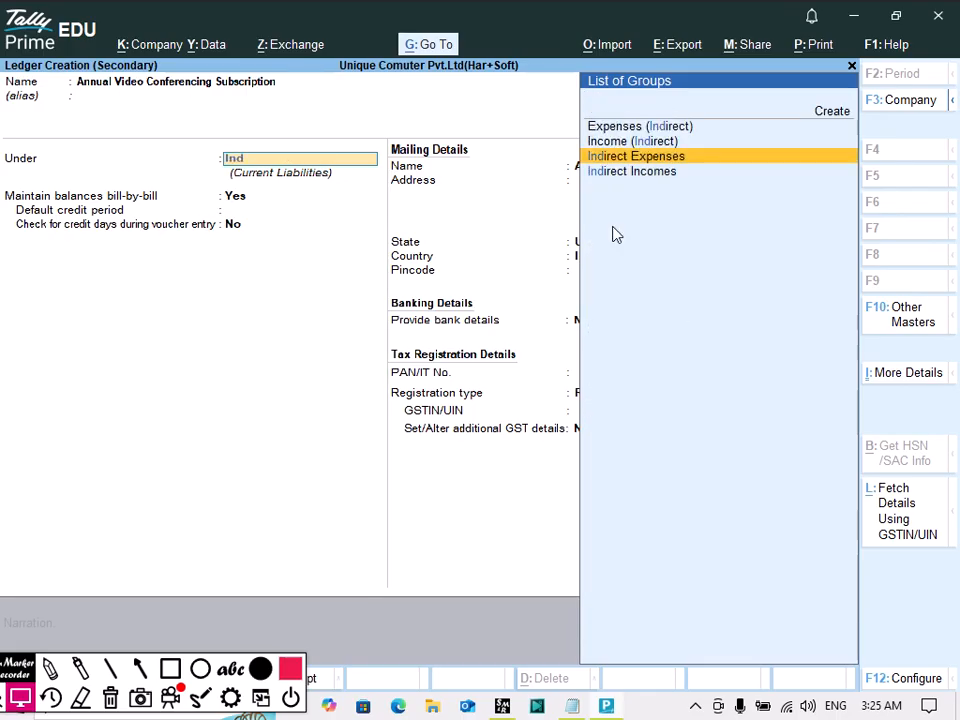
key(Return)
key(Return)
key(Return)
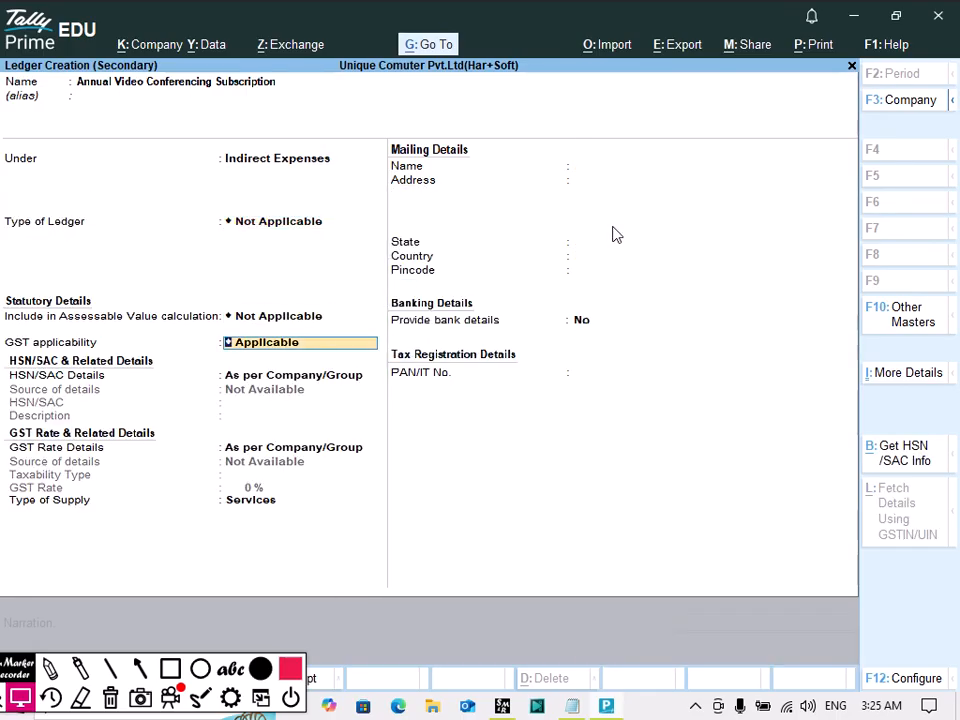
Keep GST applicable and specify the ledger's HSN/SAC details with the SAC code from Q4 in the Notepad question sheet, 998431
key(Return)
key(Down)
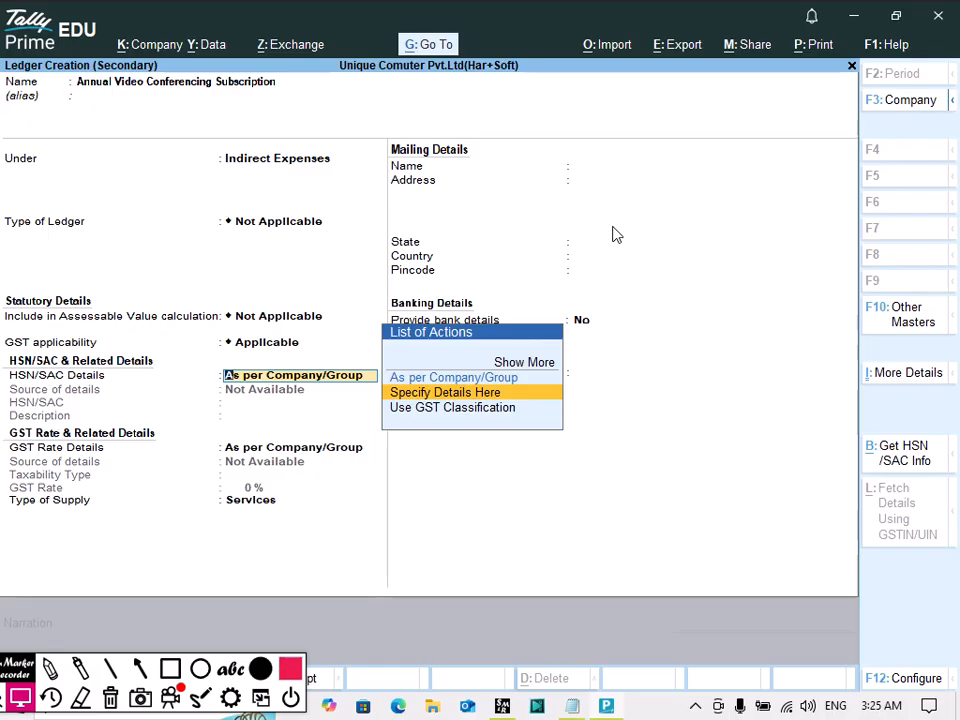
key(Return)
key(alt+Tab)
key(alt+Tab)
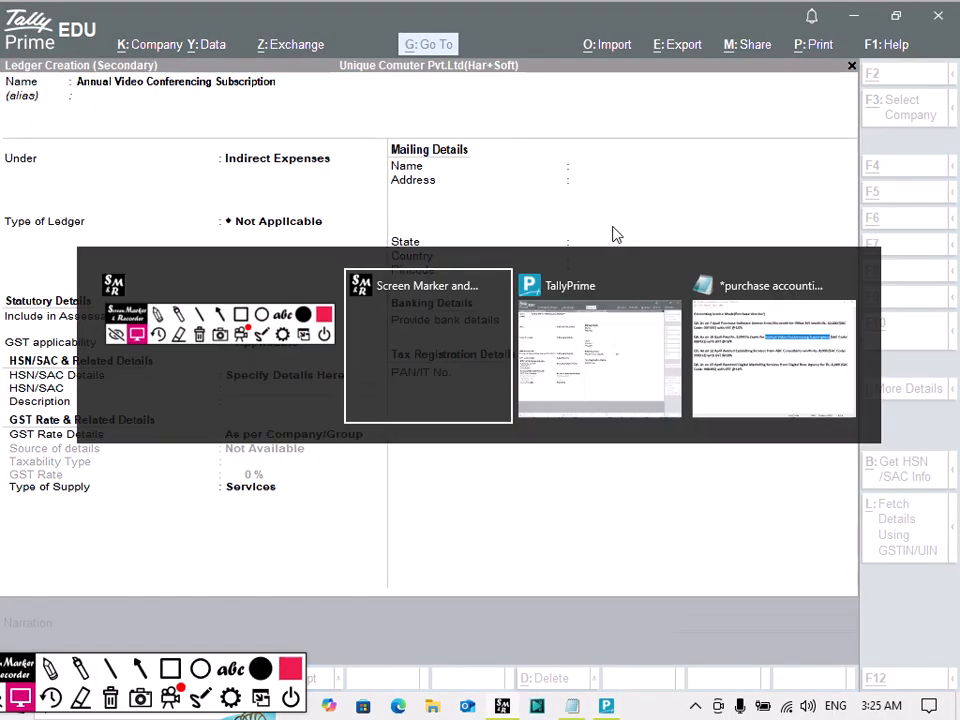
key(alt+Tab)
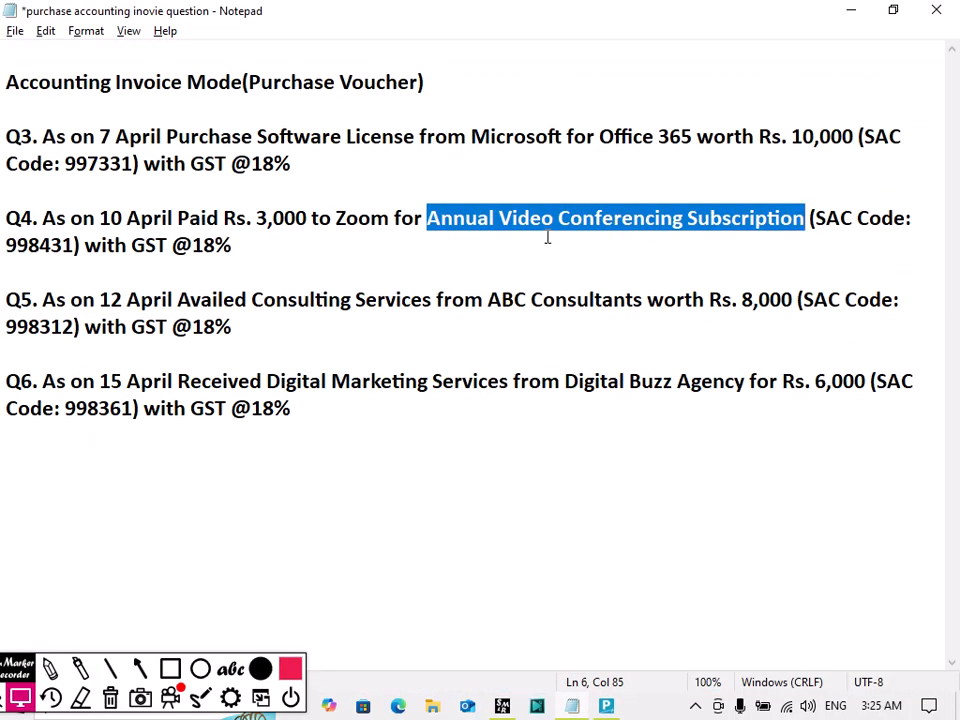
drag(5, 244, 73, 249)
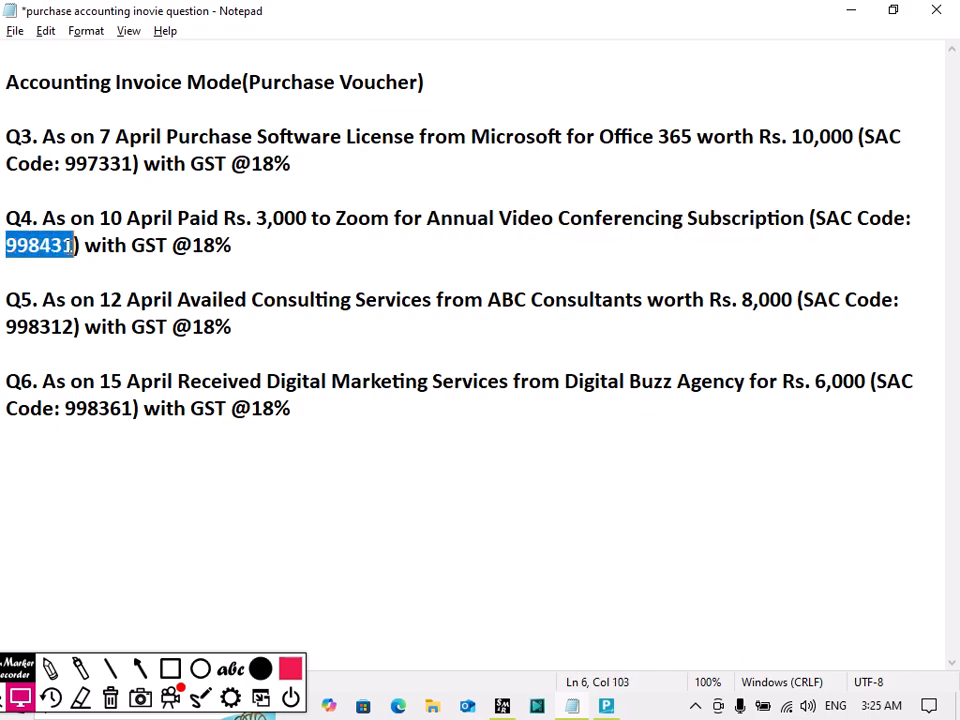
key(alt+Tab)
key(Tab)
key(Tab)
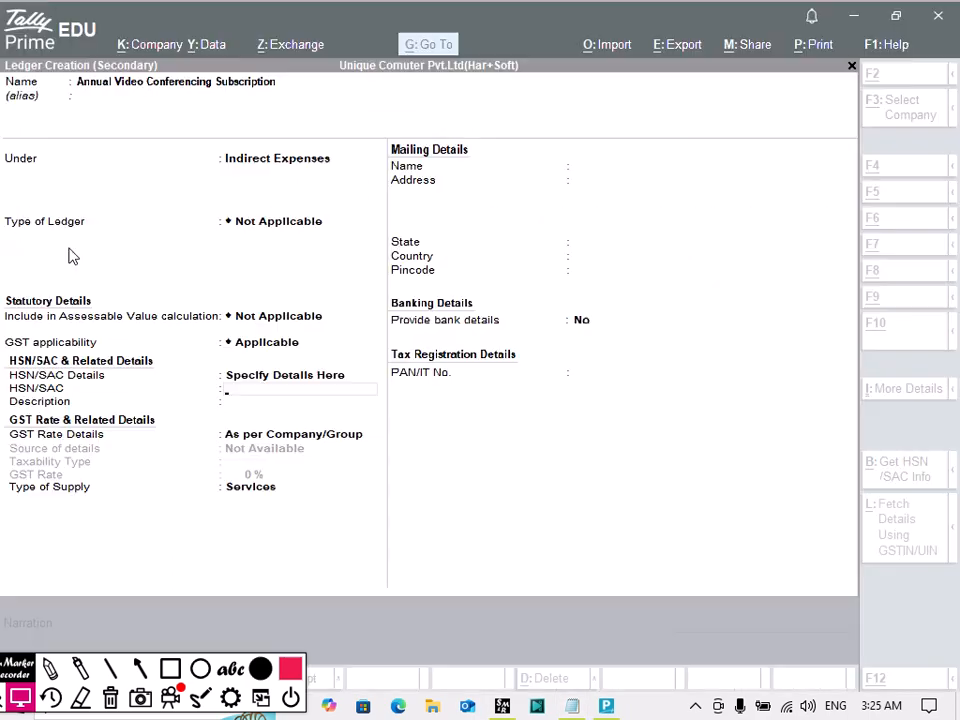
text(998431)
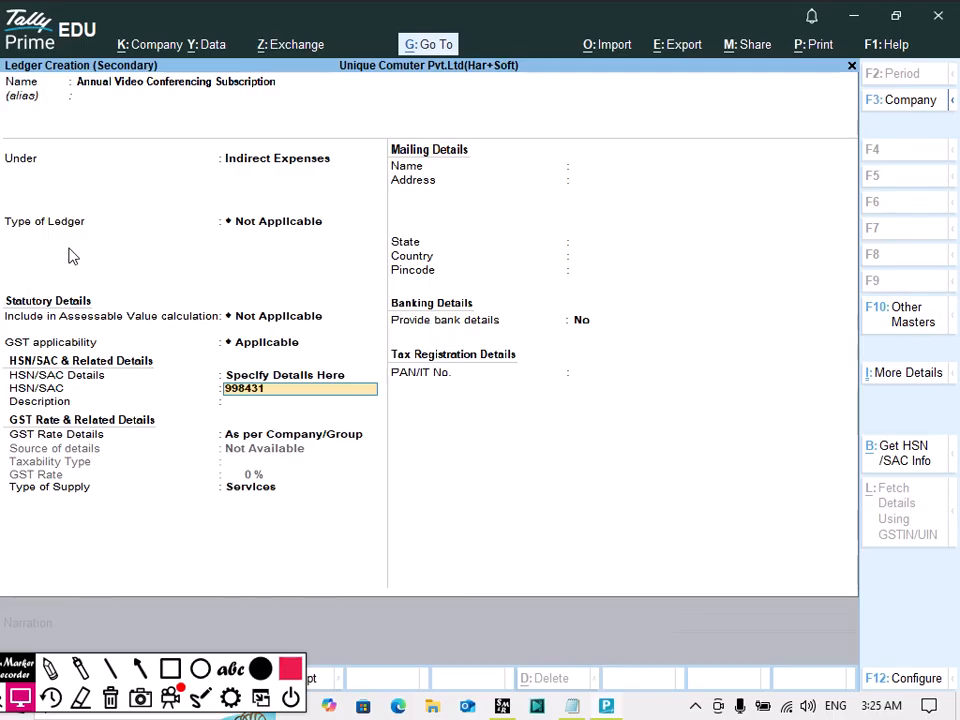
key(Return)
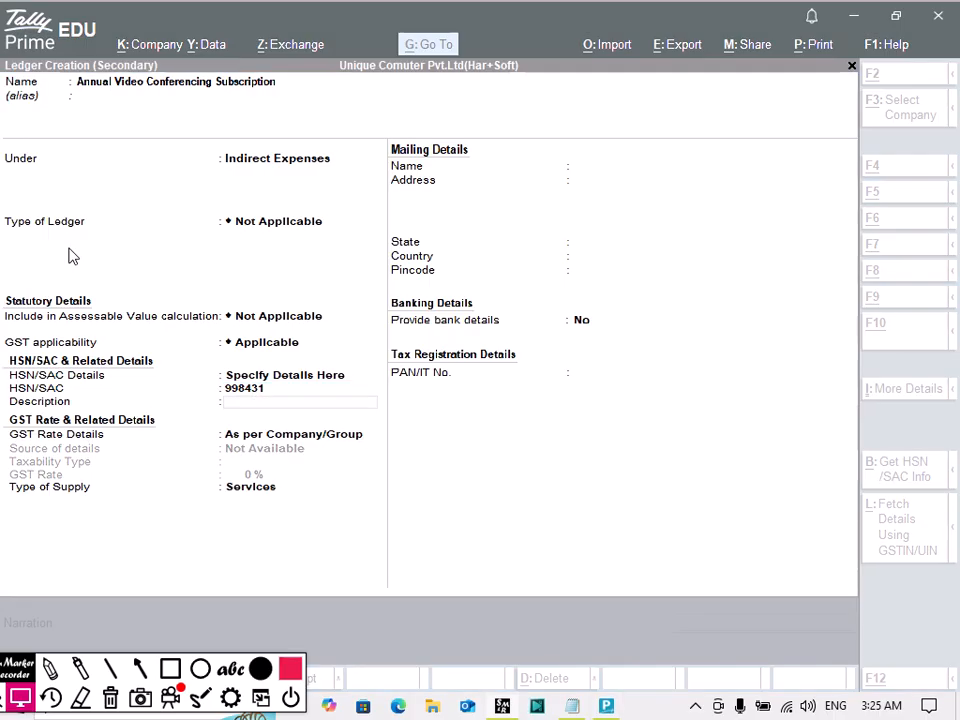
Leave the SAC description blank, specify the GST rate details as Taxable at 18% for Services, and save the ledger
key(alt+Tab)
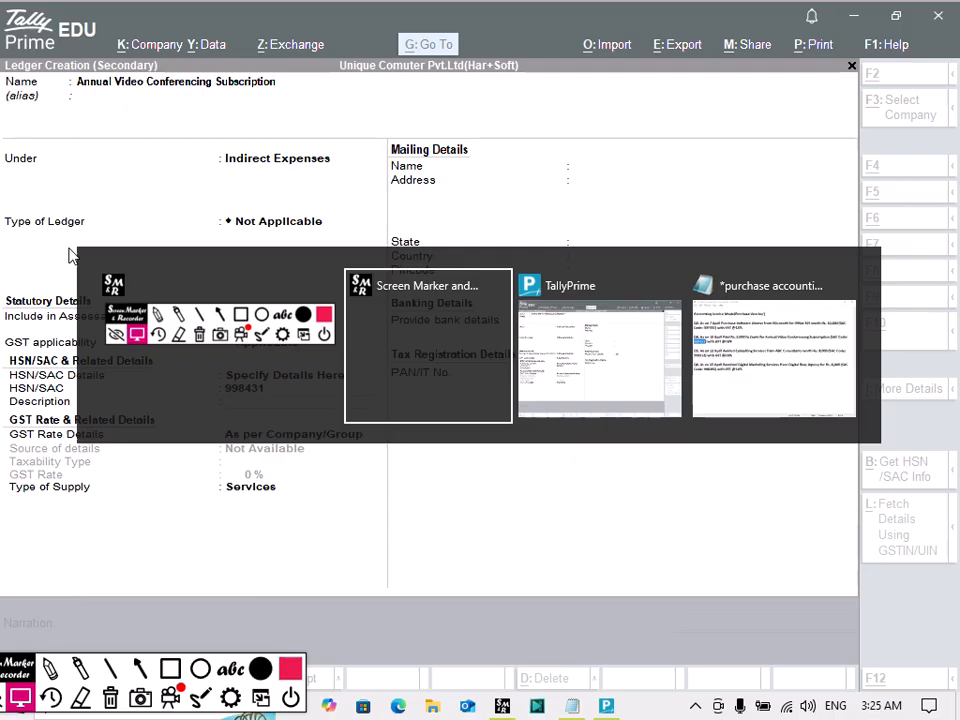
key(alt+Tab)
key(Return)
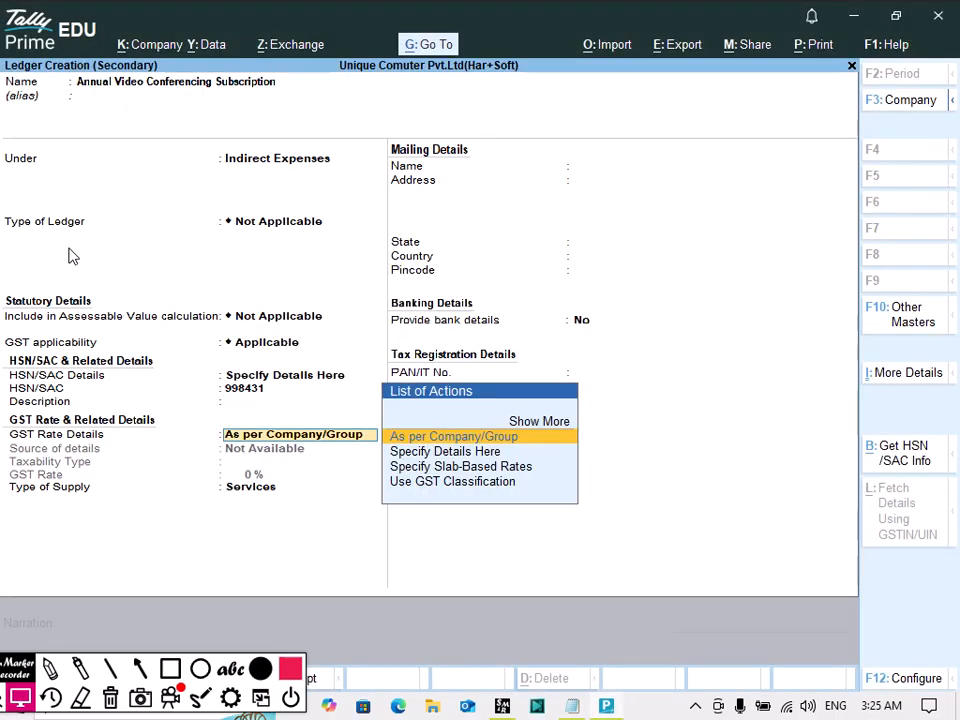
key(Down)
key(Return)
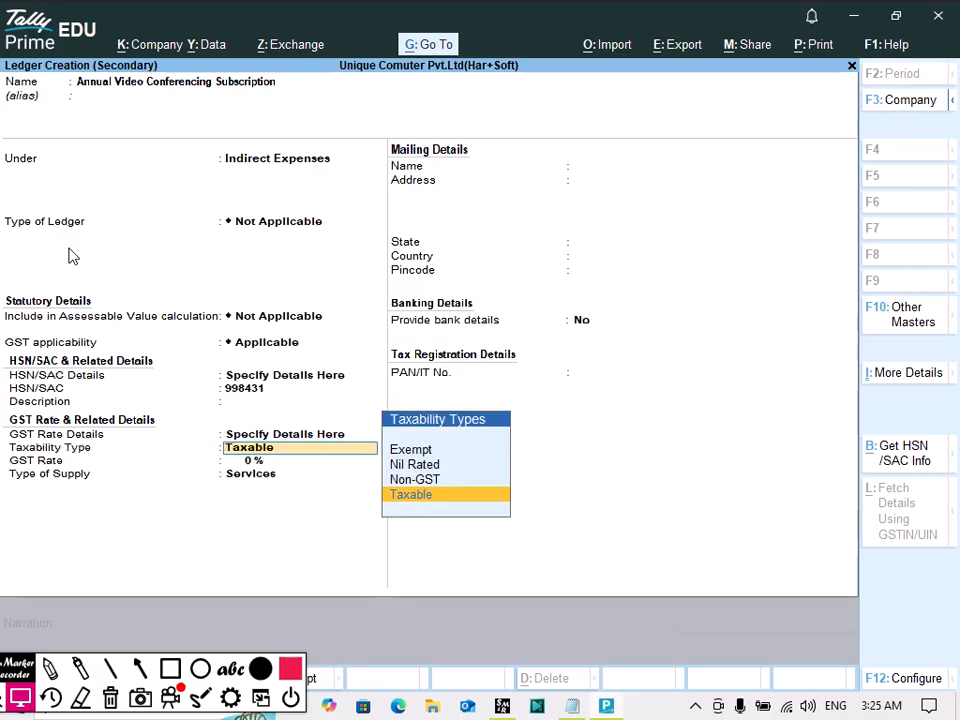
key(Return)
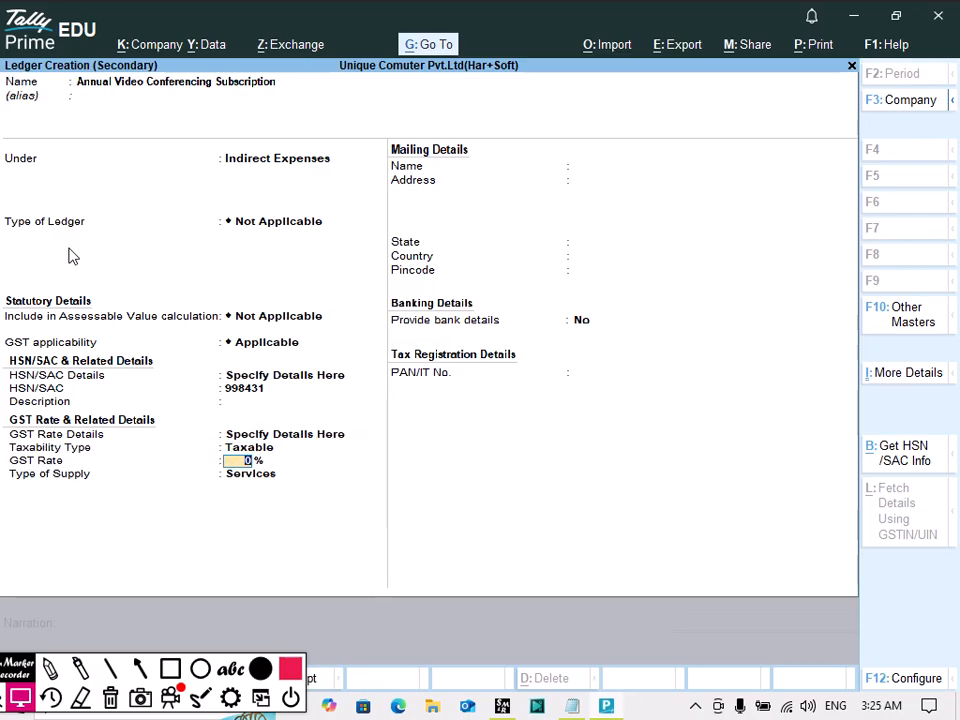
text(18)
key(Return)
key(Return)
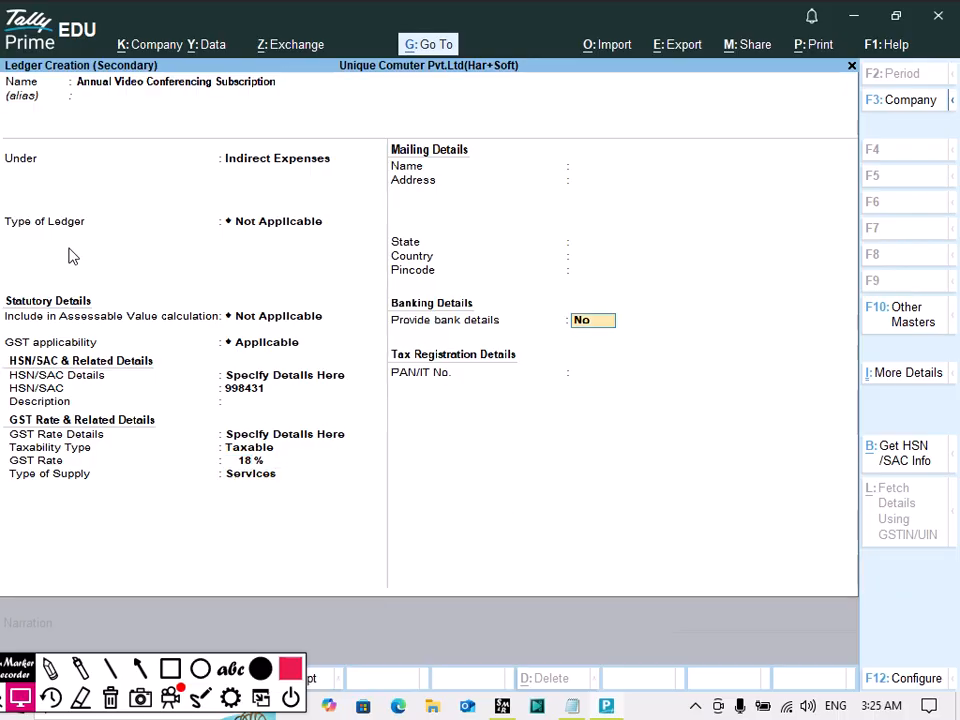
key(ctrl)
key(ctrl+a)
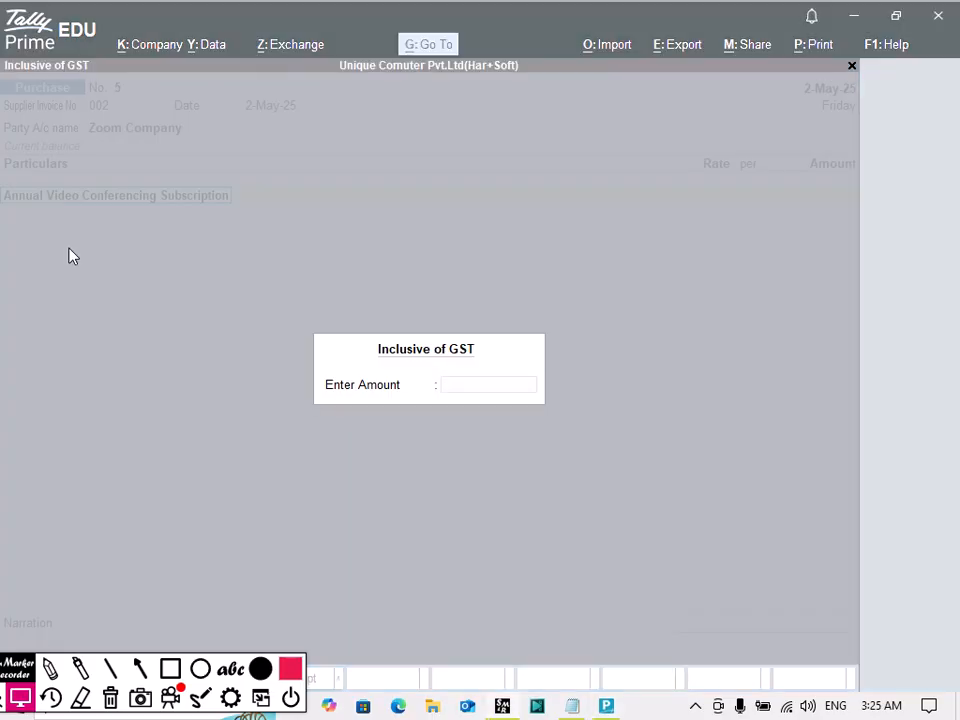
Check Q4's amount in the Notepad question sheet and enter 3000 as the GST-inclusive amount for the Annual Video Conferencing Subscription line
key(alt+Tab)
key(Tab)
key(Tab)
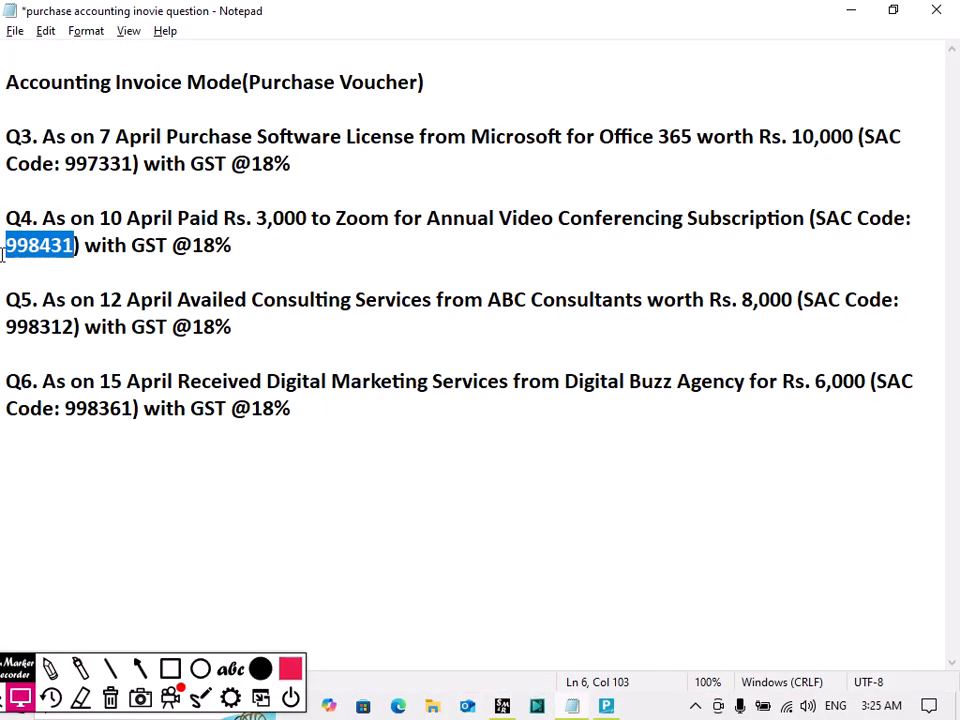
key(alt+Tab)
key(Tab)
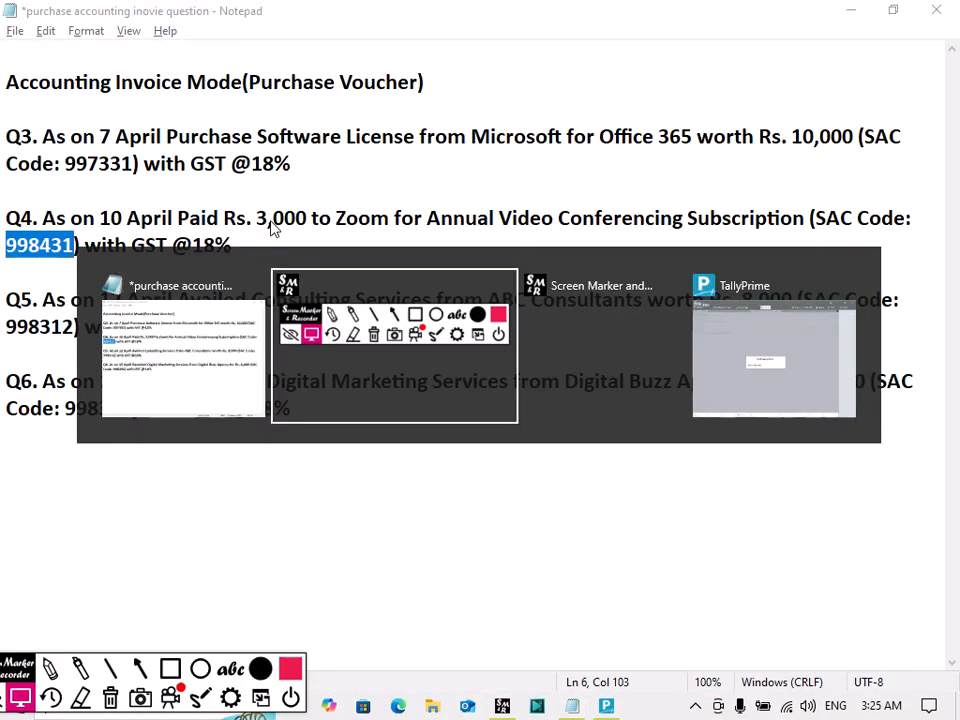
text(3)
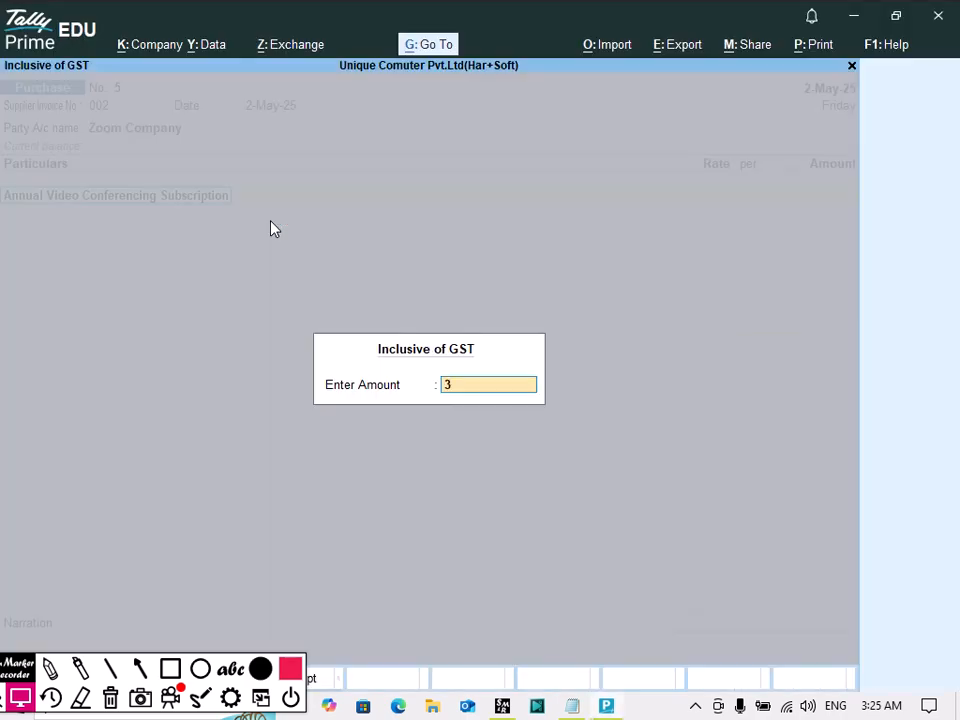
text(000)
key(Return)
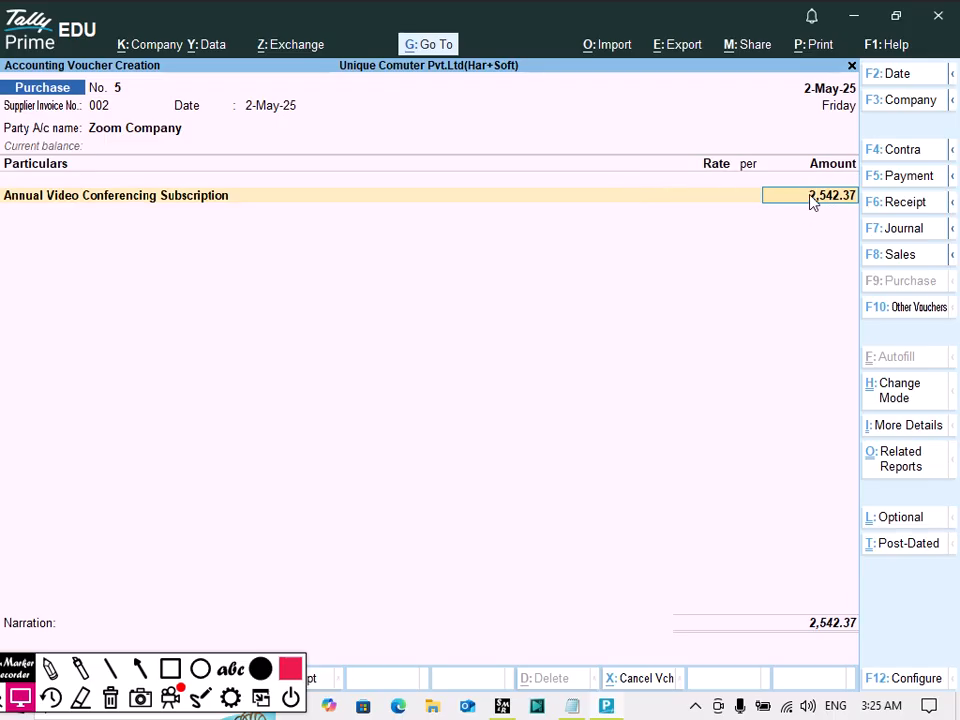
key(Return)
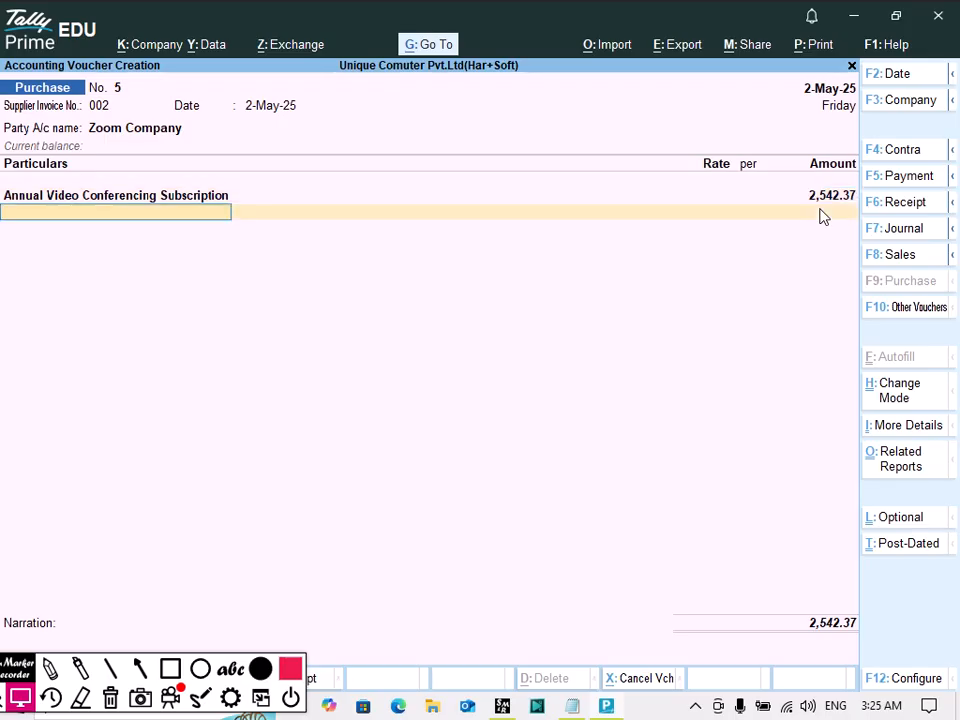
Add the CGST and SGST ledgers below the subscription line, accepting their calculated amounts
text(Cg)
key(Return)
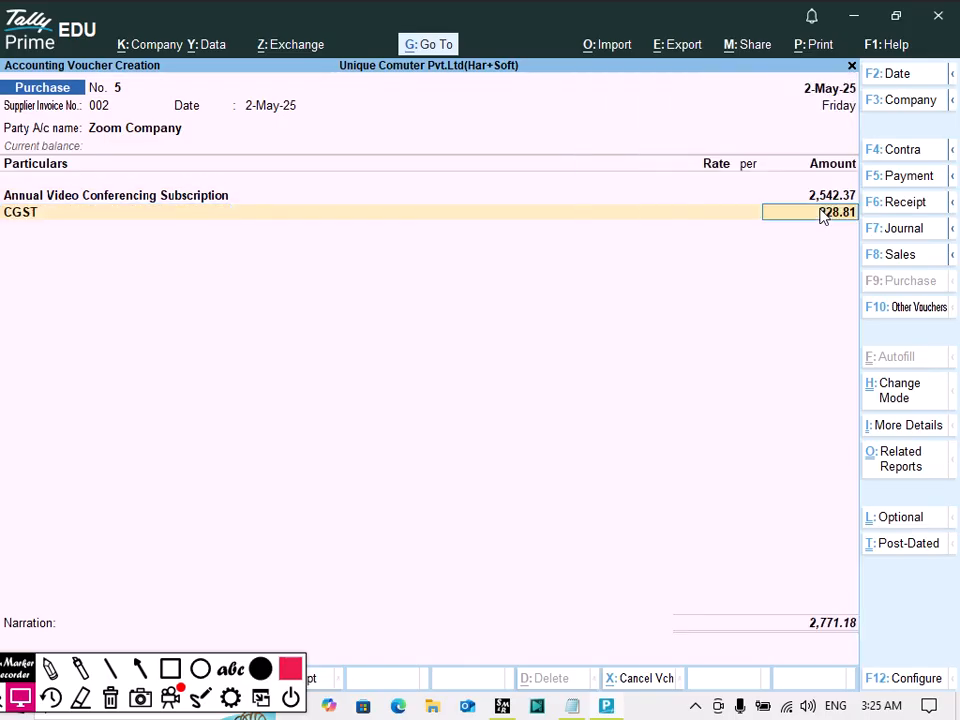
key(Return)
text(Sg)
key(Return)
key(Return)
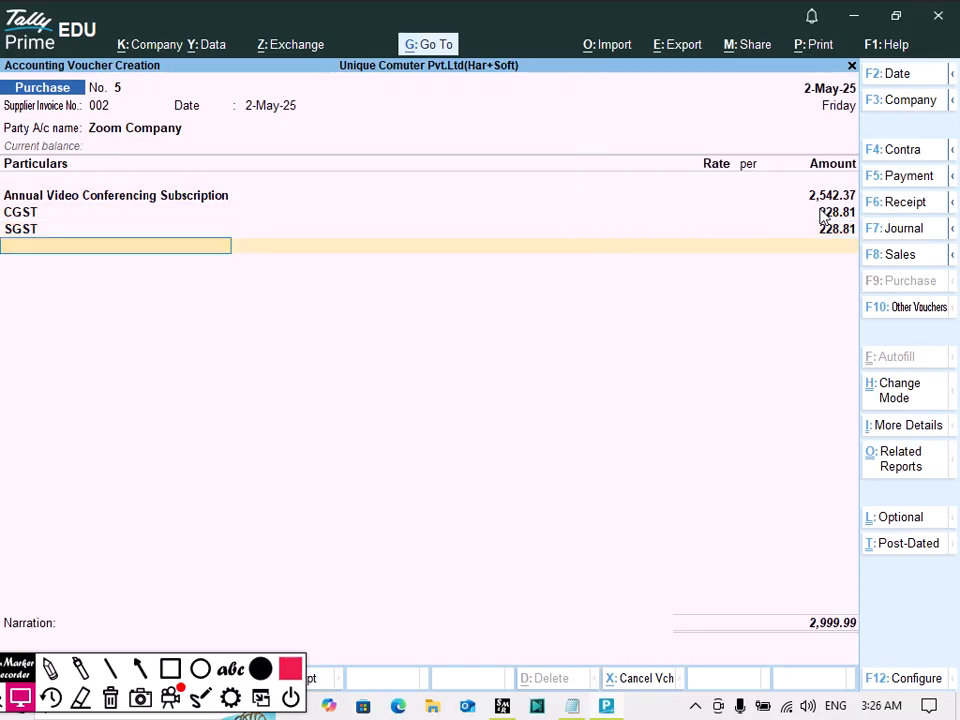
Finish the particulars, accept the bill-wise details for Zoom Company as New Ref 002, and save the purchase voucher without narration
key(Return)
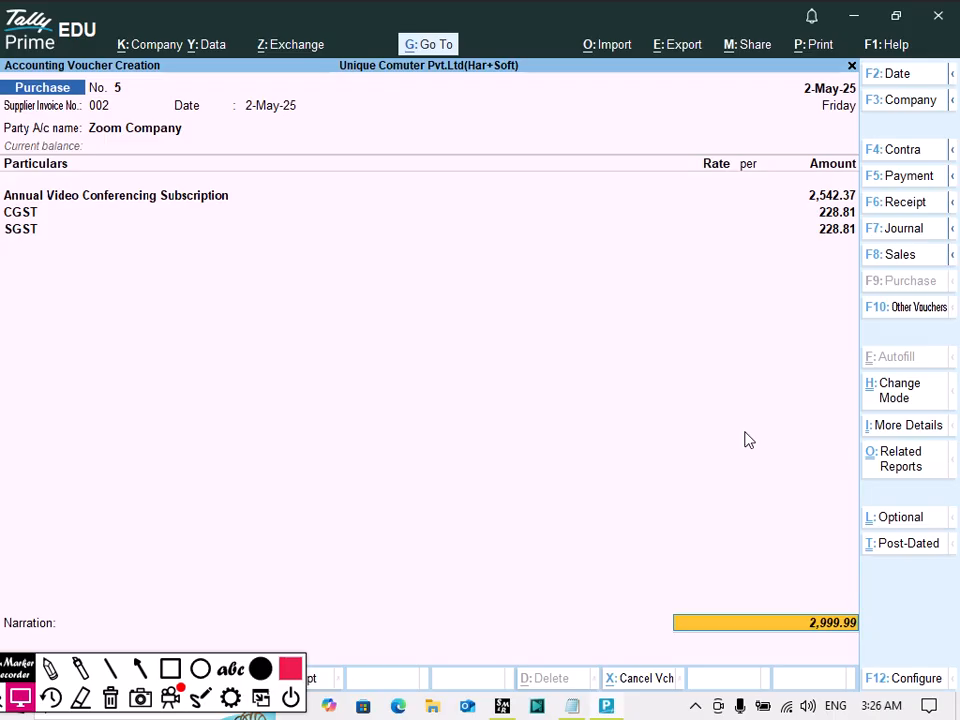
key(Return)
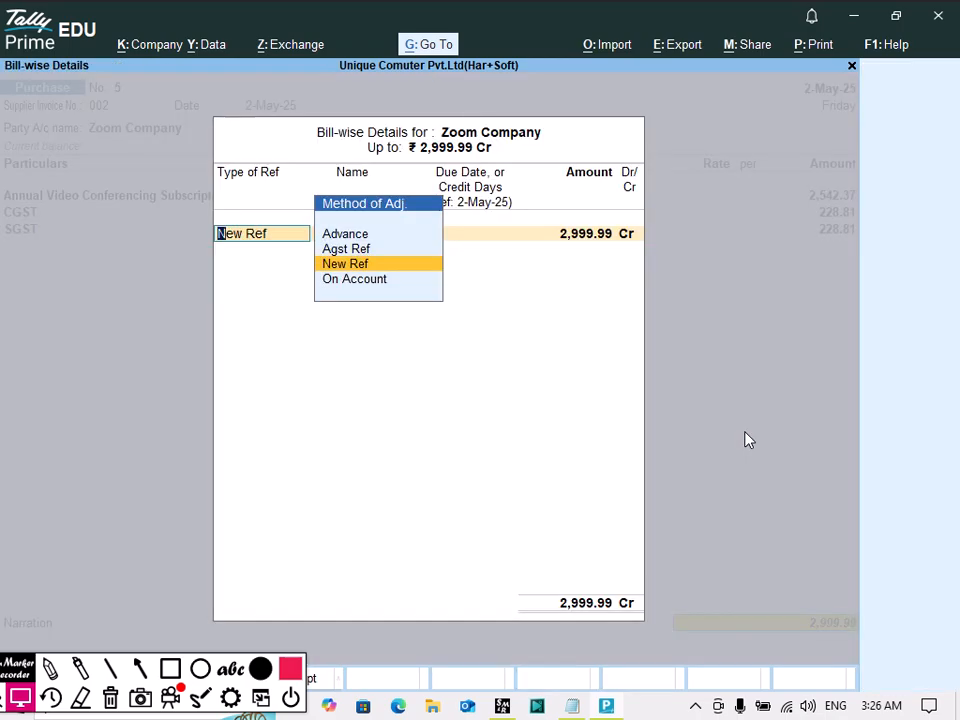
key(Return)
key(Return)
key(Return)
key(Return)
key(Return)
key(Return)
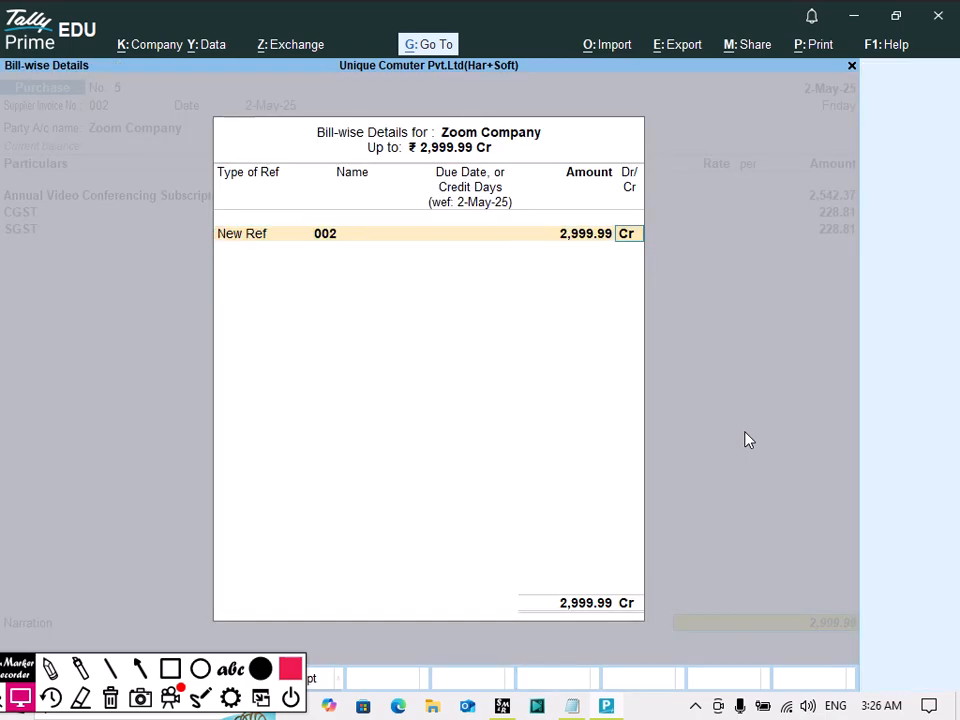
key(Return)
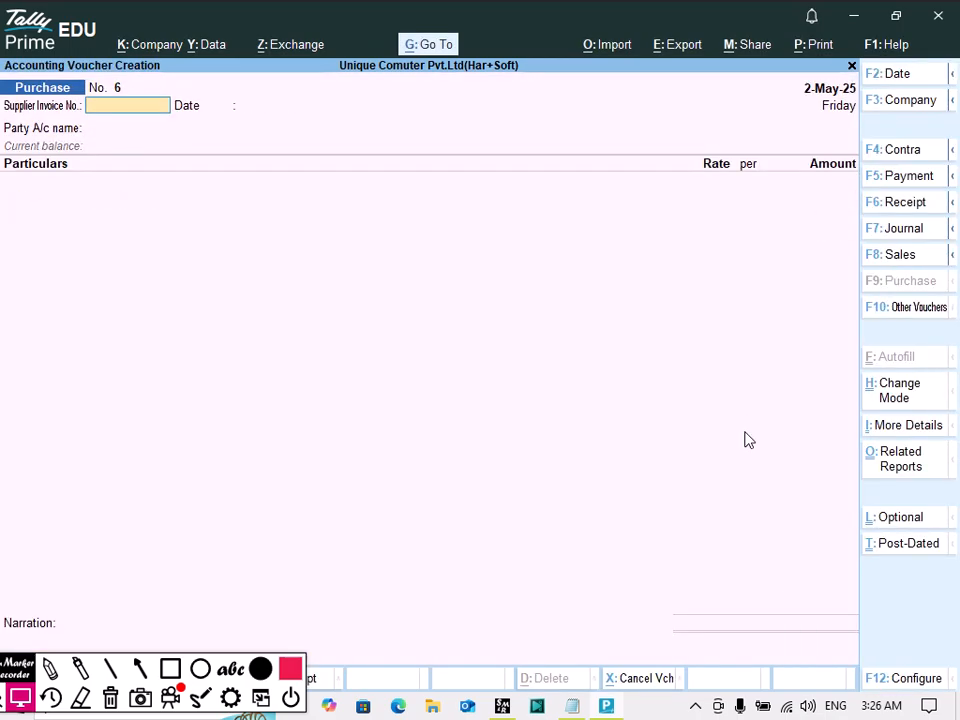
Recheck the amount paid to Zoom in Q4 of the Notepad question sheet, and return to TallyPrime
key(alt+Tab)
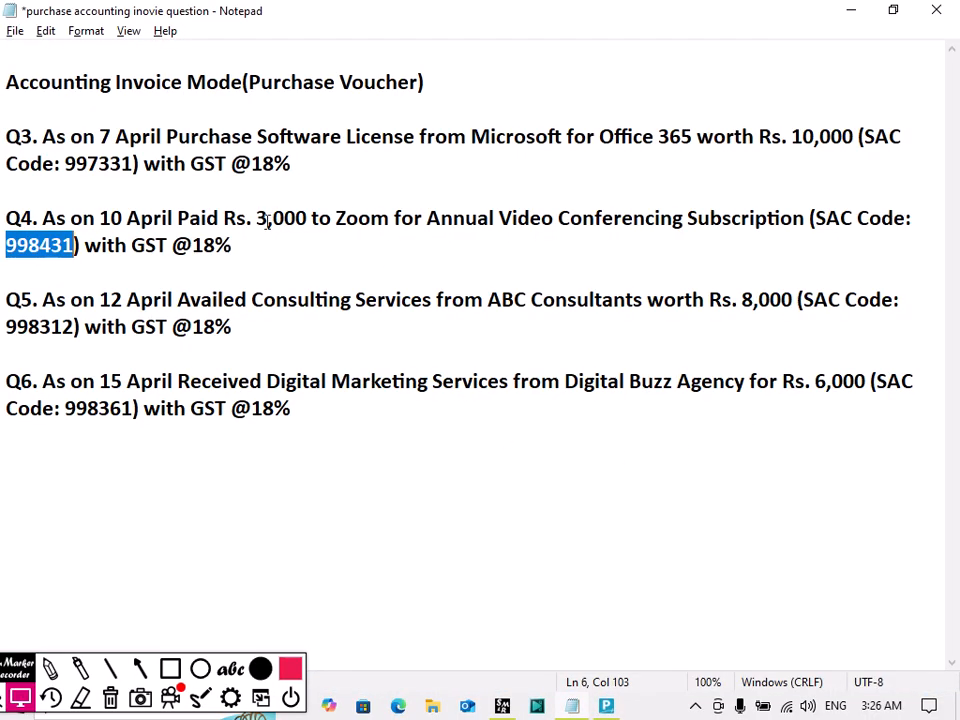
drag(186, 218, 318, 217)
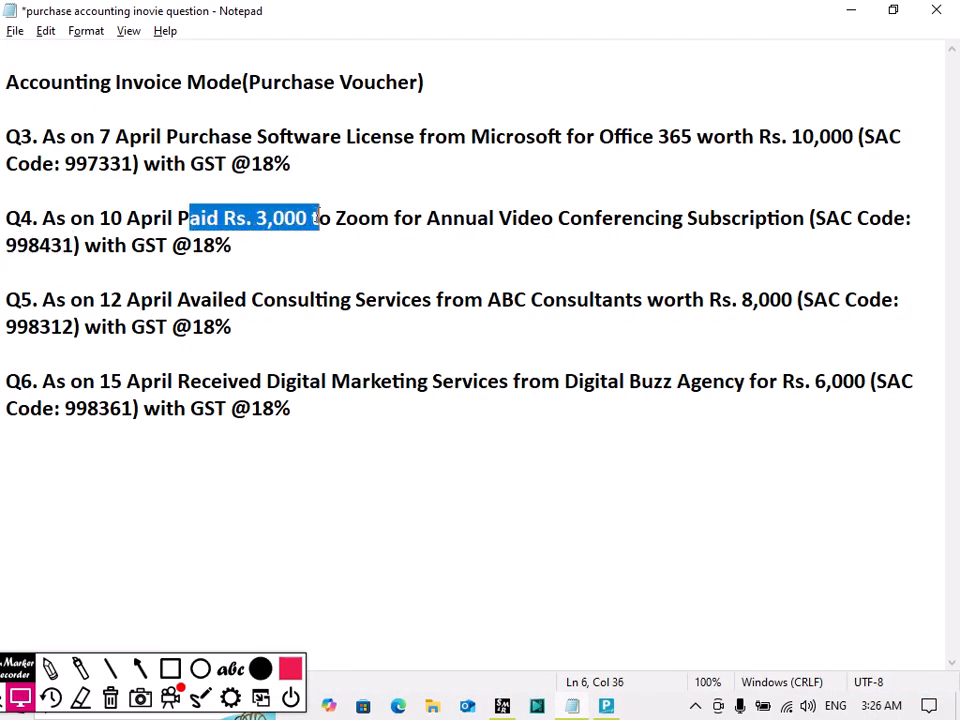
key(alt+Tab)
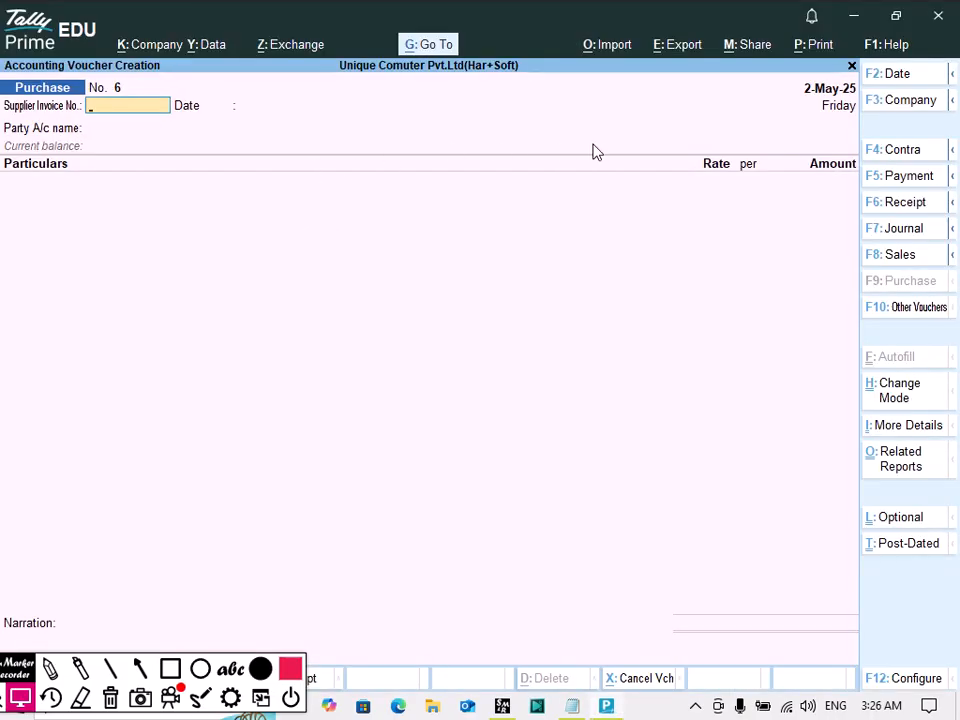
Start a payment voucher and debit Zoom Company with 2999.99
click(910, 178)
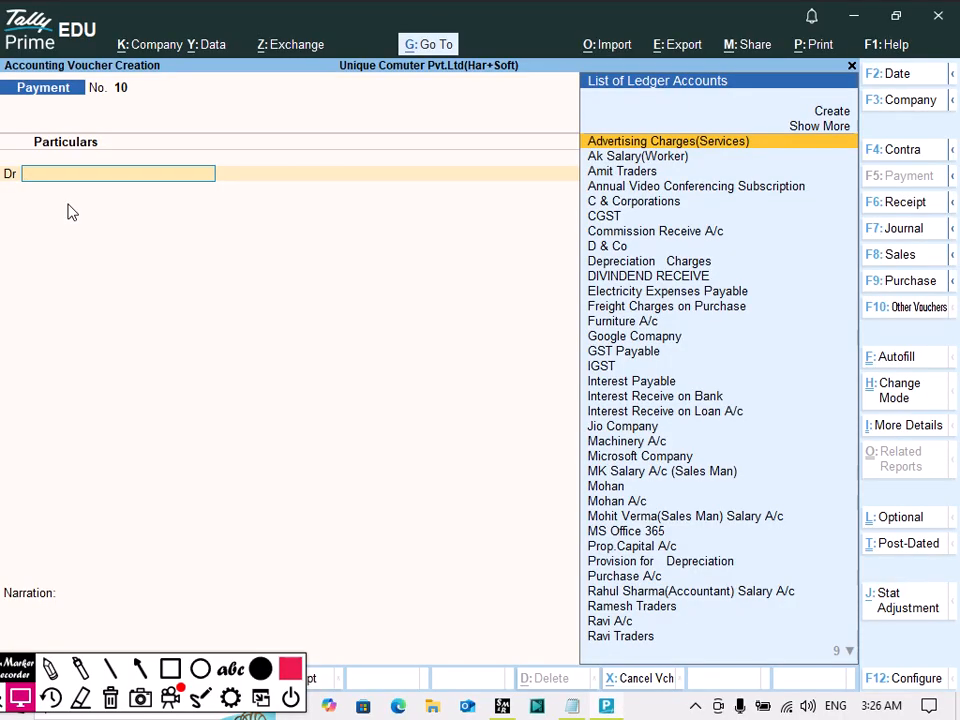
text(Zo)
key(Return)
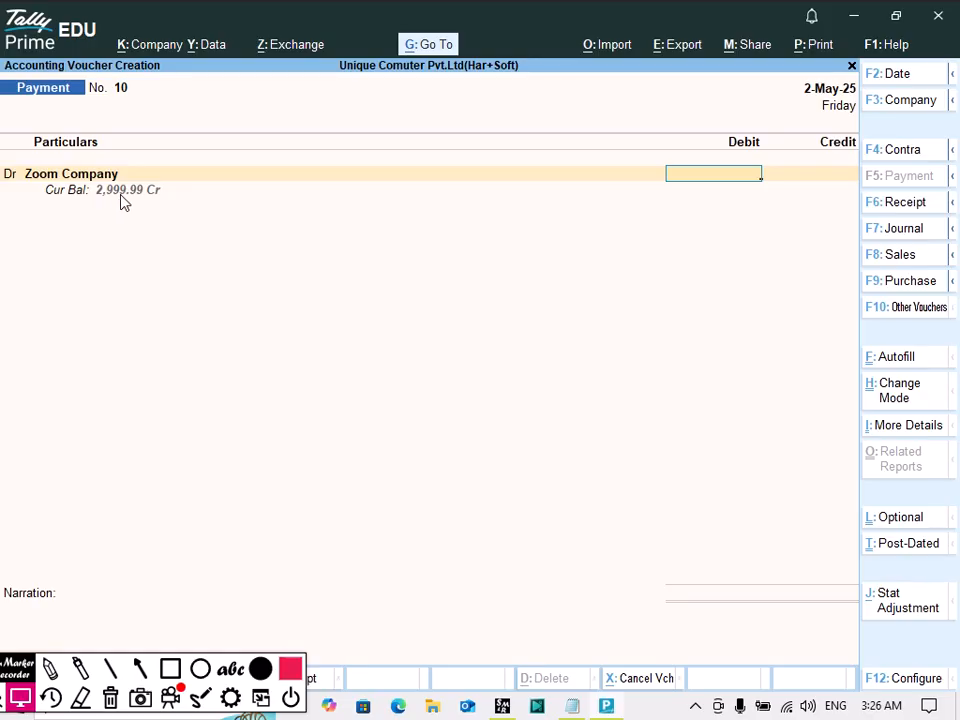
text(2999.99)
key(Return)
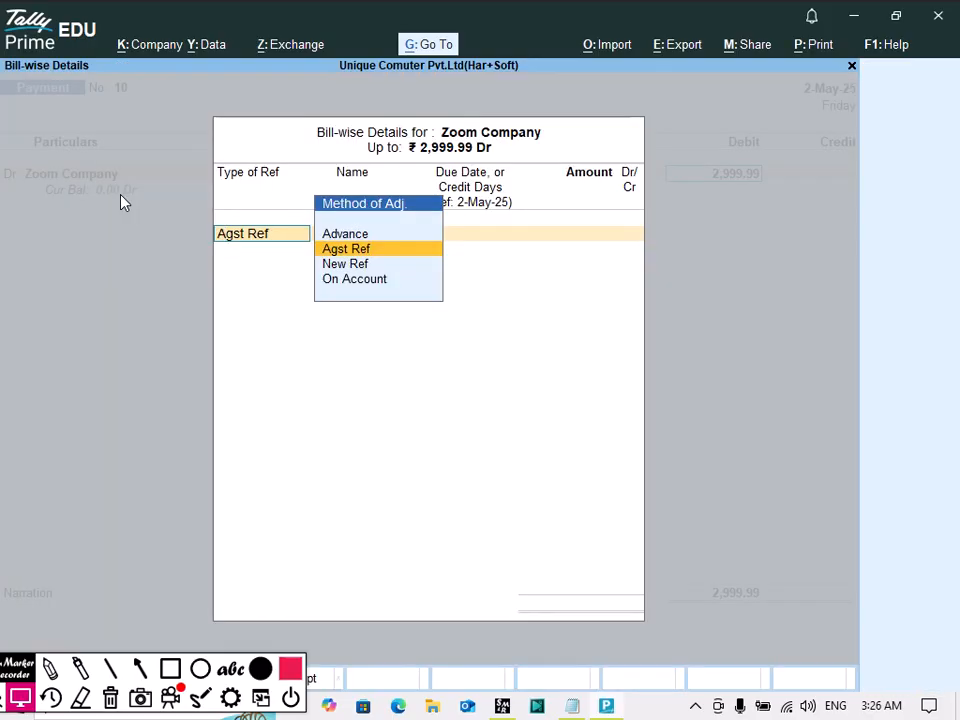
Allocate the Zoom Company payment as Agst Ref to pending bill 002 for the full amount
key(Return)
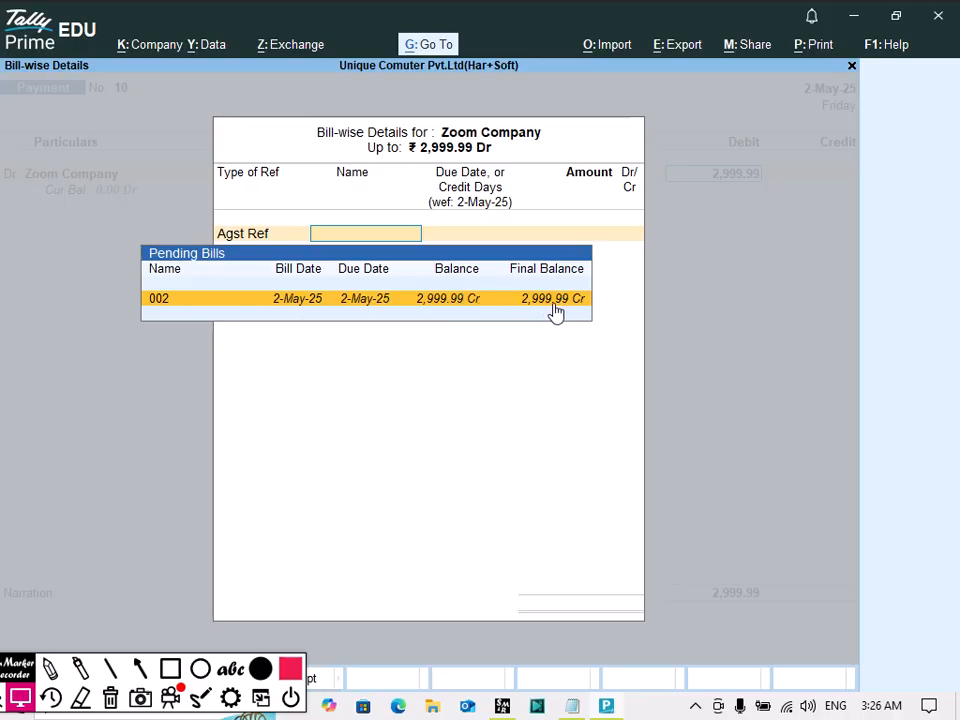
key(Return)
key(Return)
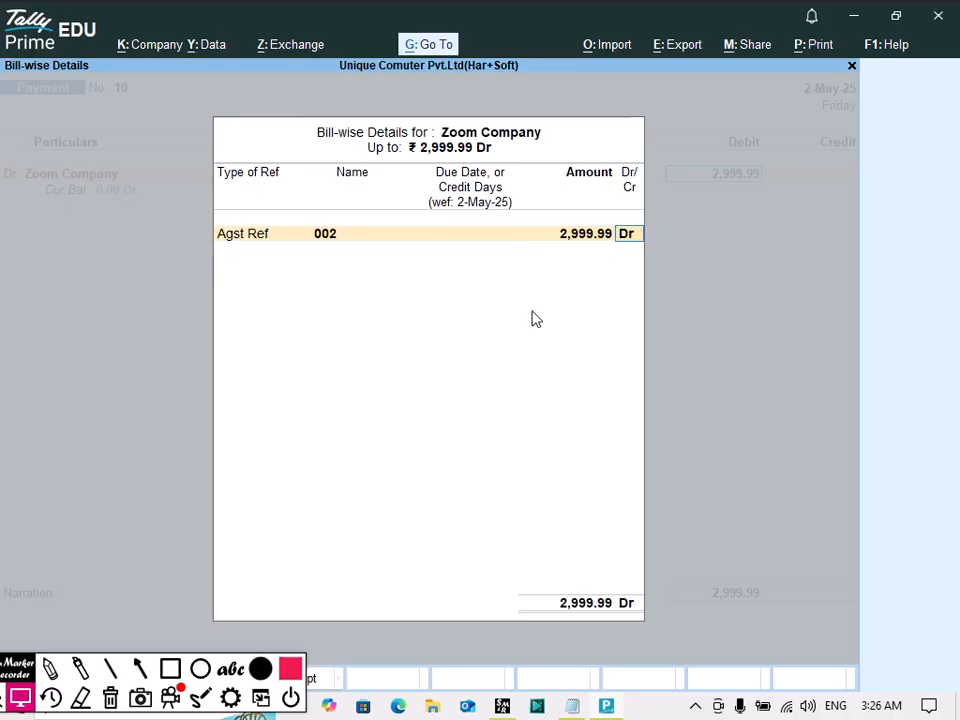
key(Return)
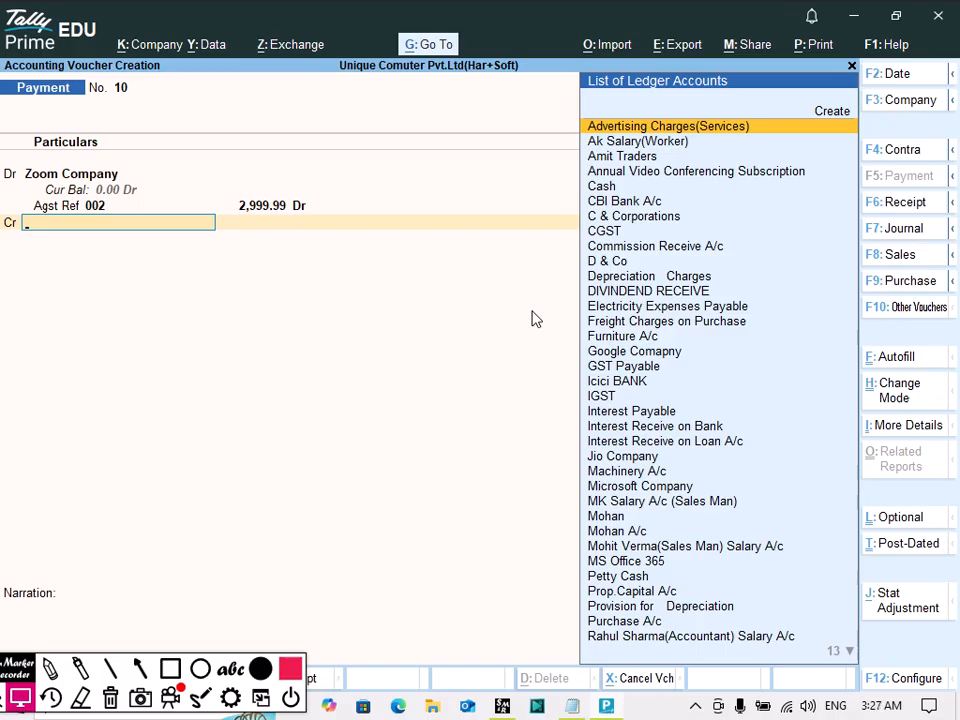
Credit Cash with the matching amount and save the payment voucher without narration
text(Cash)
key(Return)
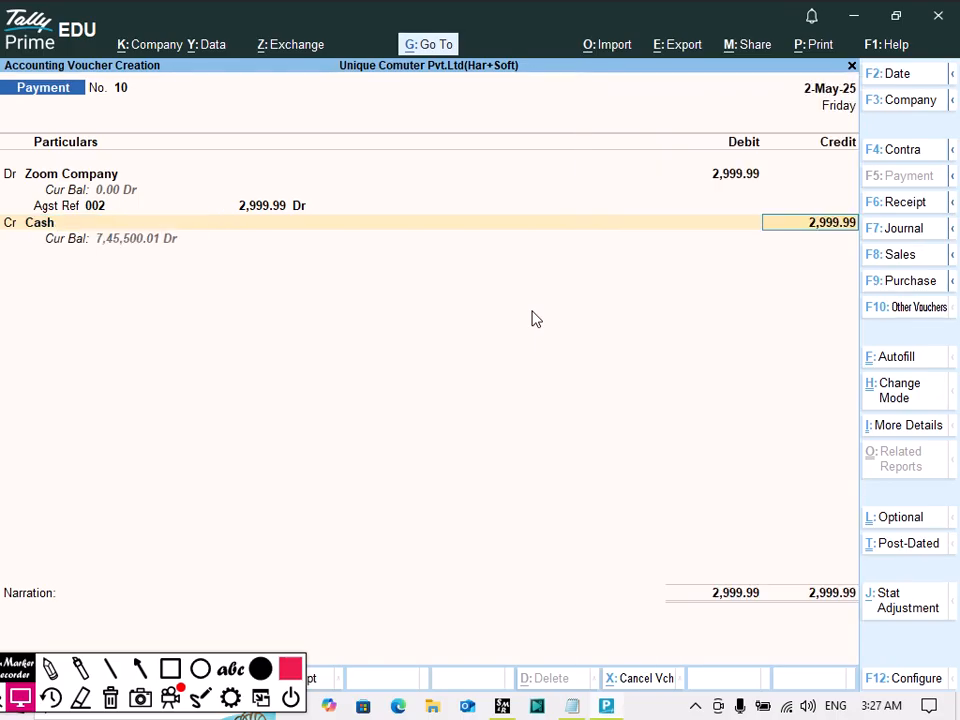
key(Return)
key(Return)
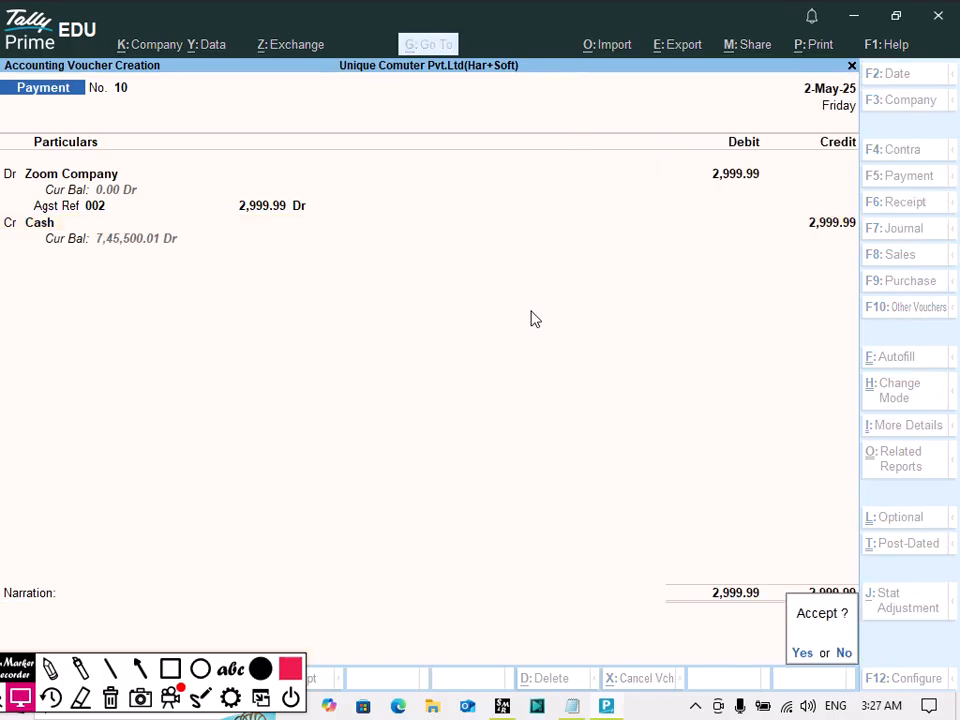
key(Return)
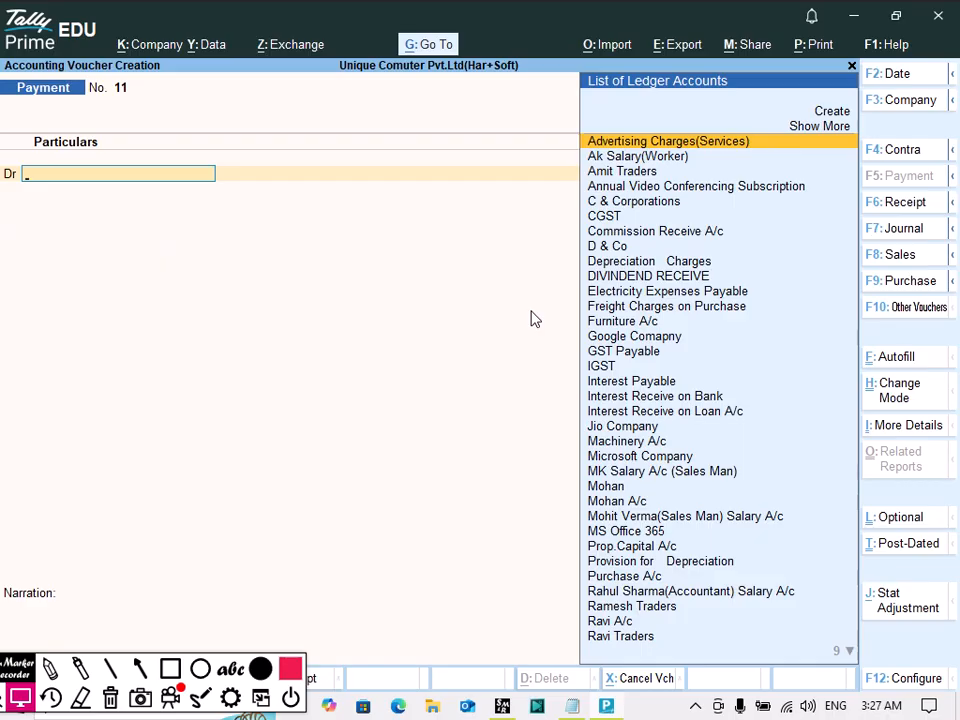
Switch to the Notepad question sheet and read Q5 for the service availed, the supplier and the amount
key(alt+Tab)
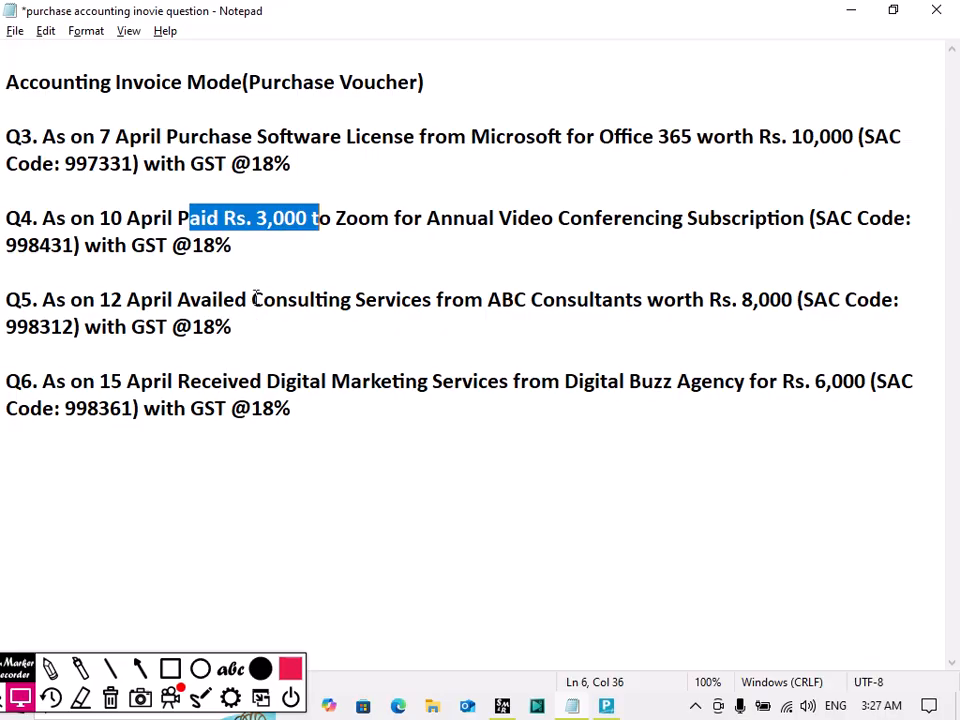
drag(251, 299, 437, 299)
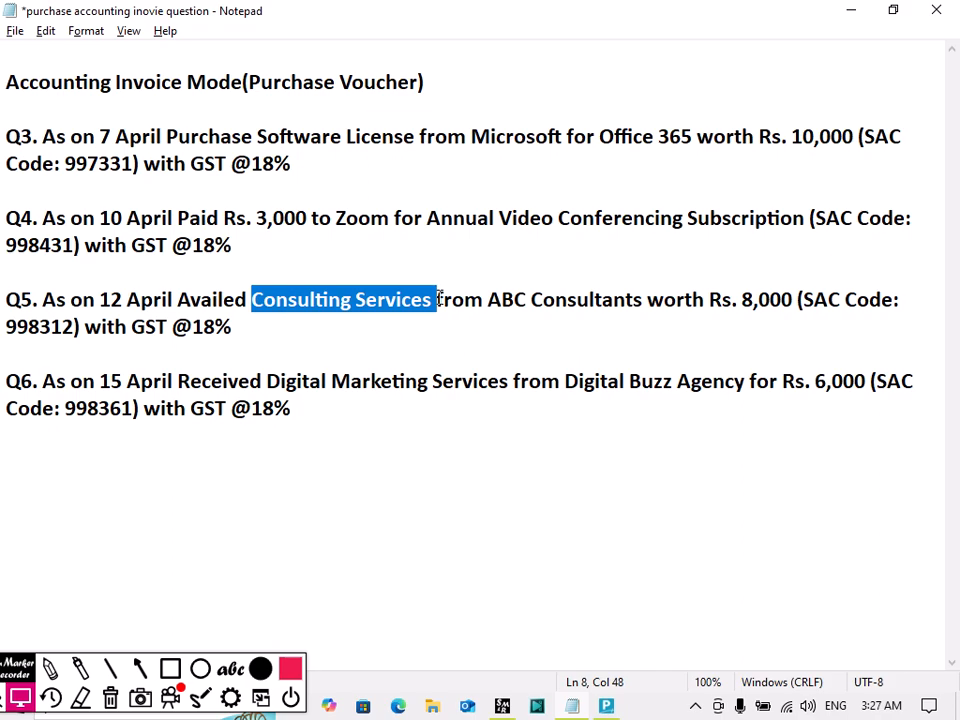
drag(543, 299, 626, 299)
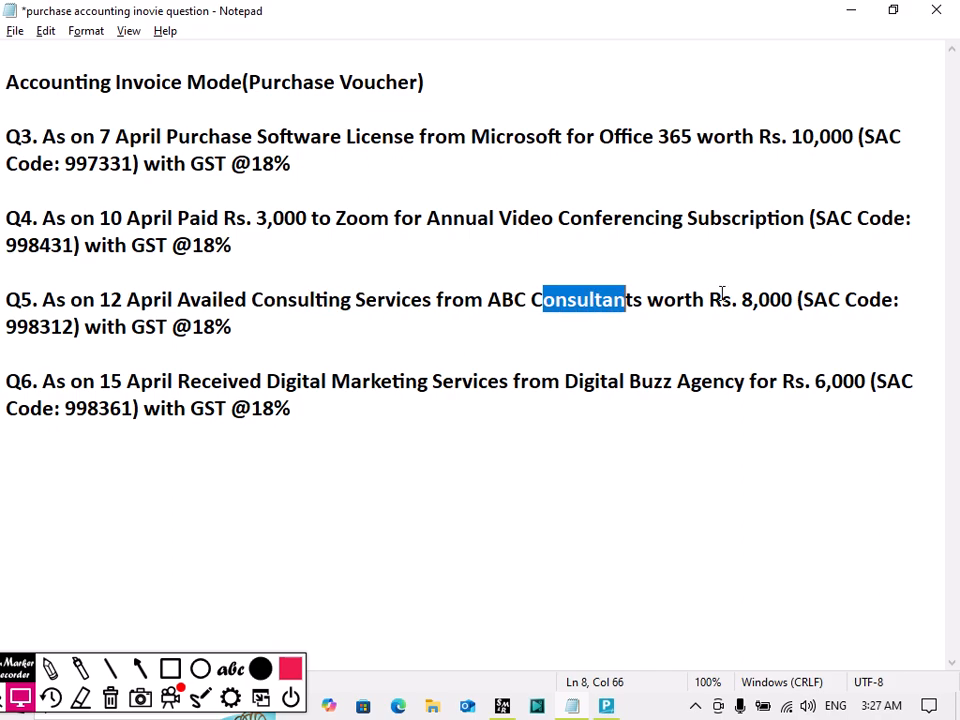
drag(741, 299, 786, 299)
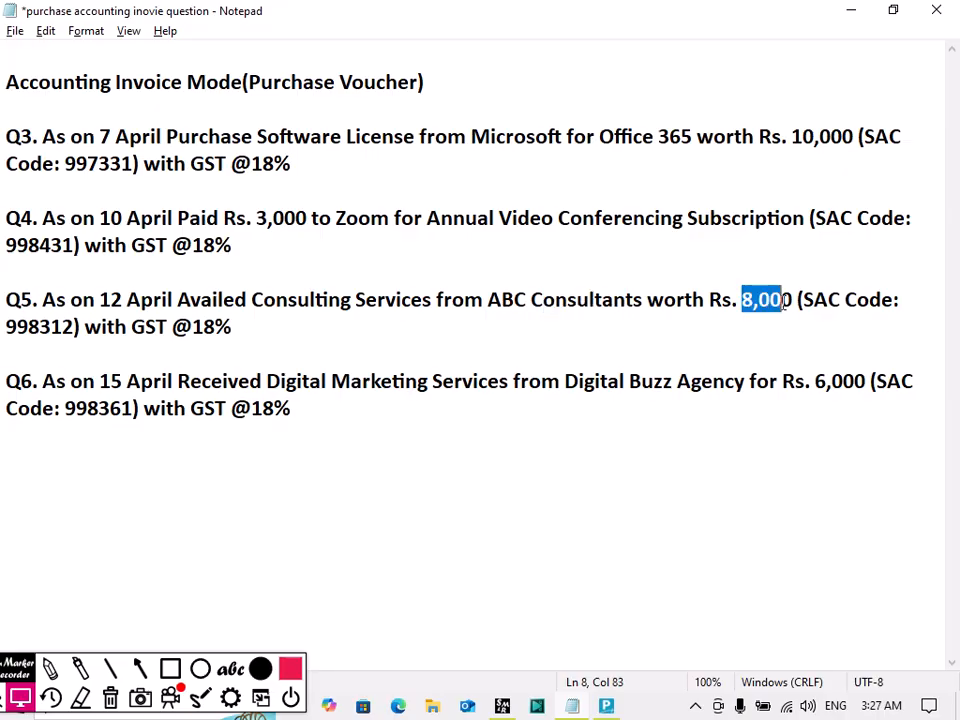
click(792, 299)
click(525, 321)
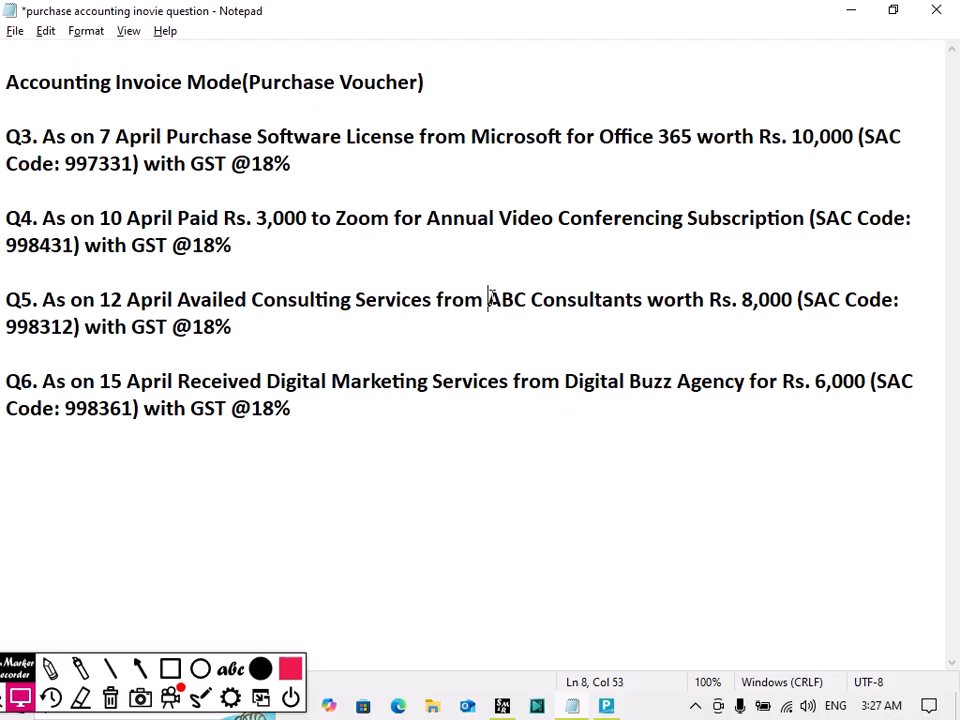
drag(489, 298, 636, 300)
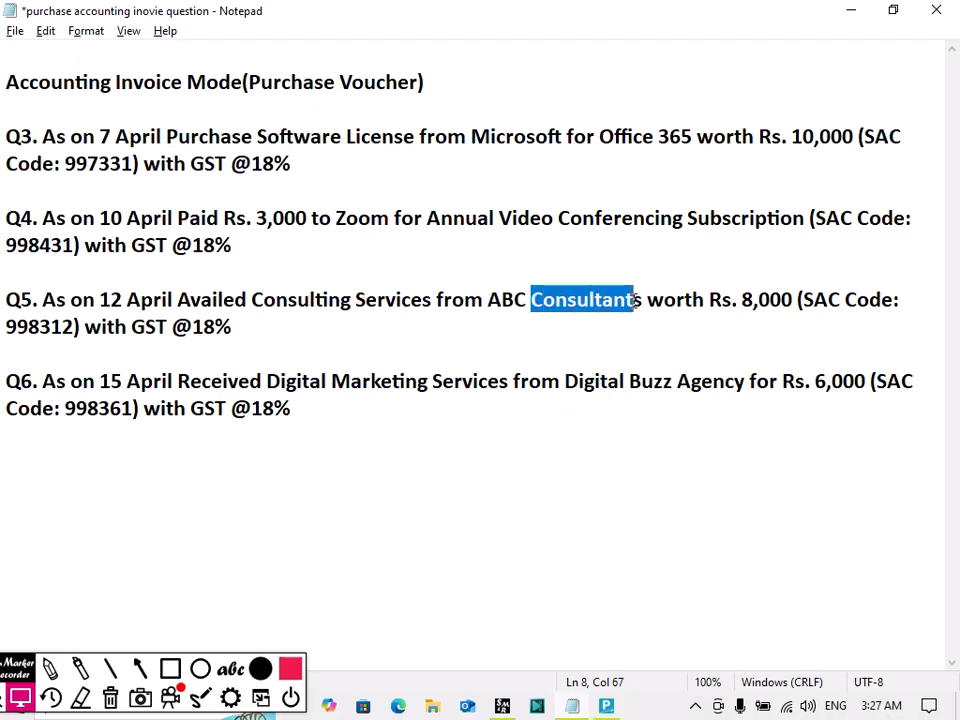
click(635, 300)
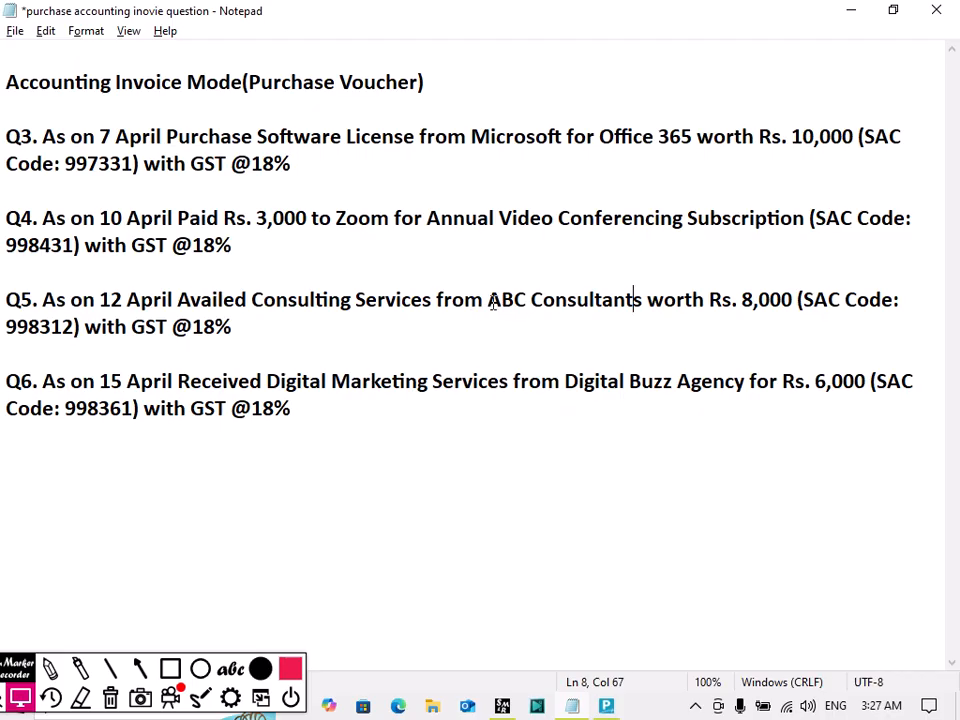
drag(500, 300, 553, 302)
click(553, 302)
drag(263, 300, 368, 300)
click(368, 300)
drag(487, 300, 652, 300)
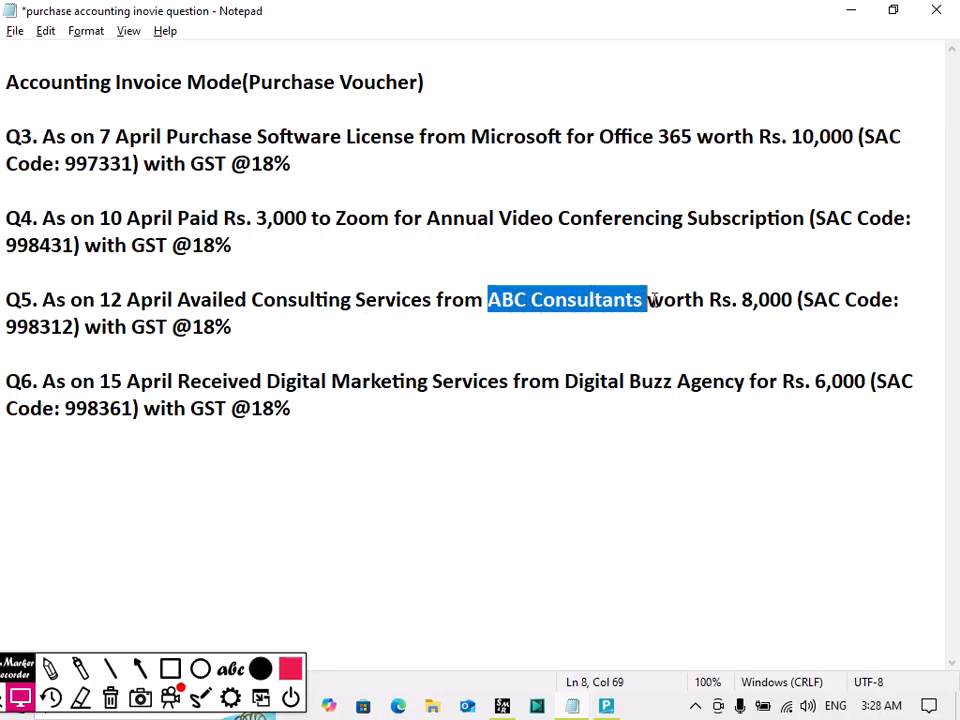
click(304, 334)
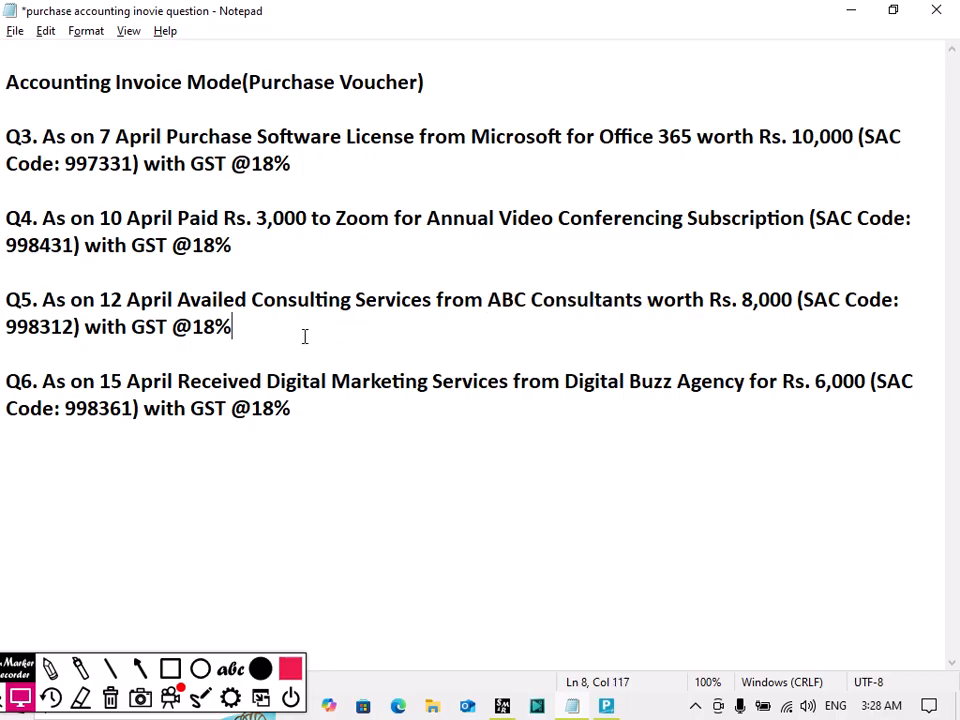
Select the supplier name ABC Consultants in Q5 of the question sheet and return to TallyPrime
click(253, 297)
drag(253, 297, 436, 310)
click(436, 308)
drag(488, 302, 648, 308)
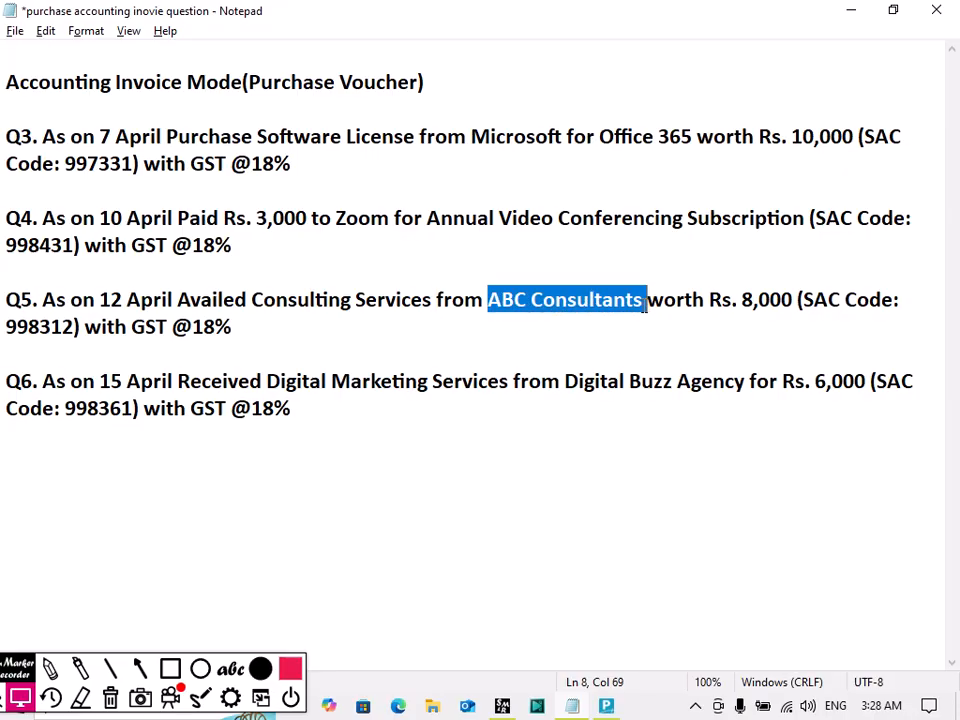
key(alt+Tab)
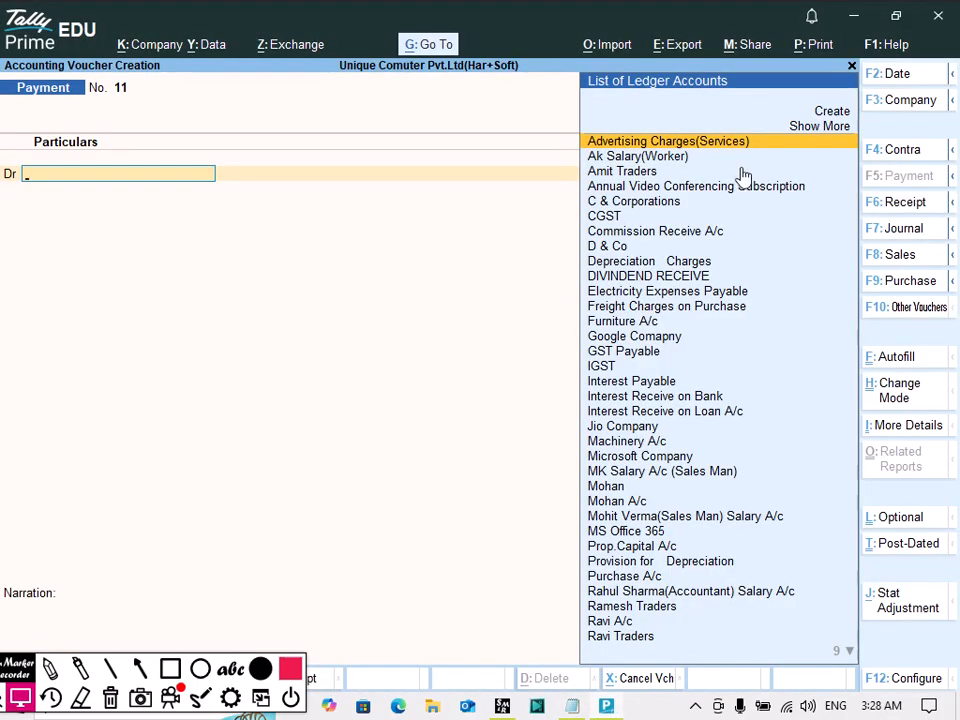
Start a purchase voucher with supplier invoice number 003 and accept 2-May-25 as its invoice date
click(908, 284)
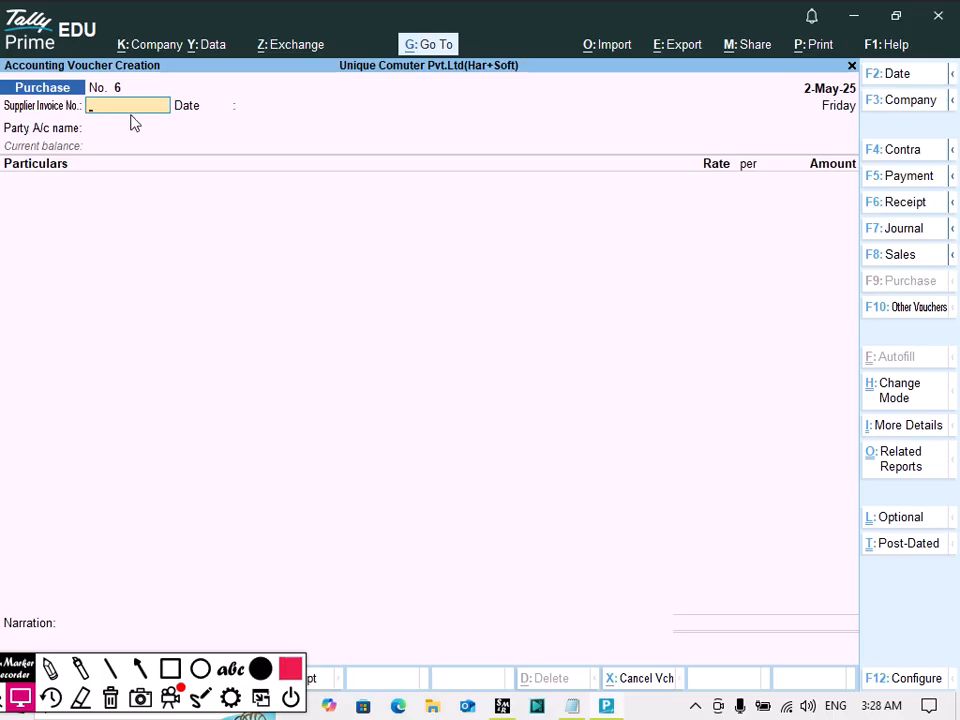
text(003)
key(Return)
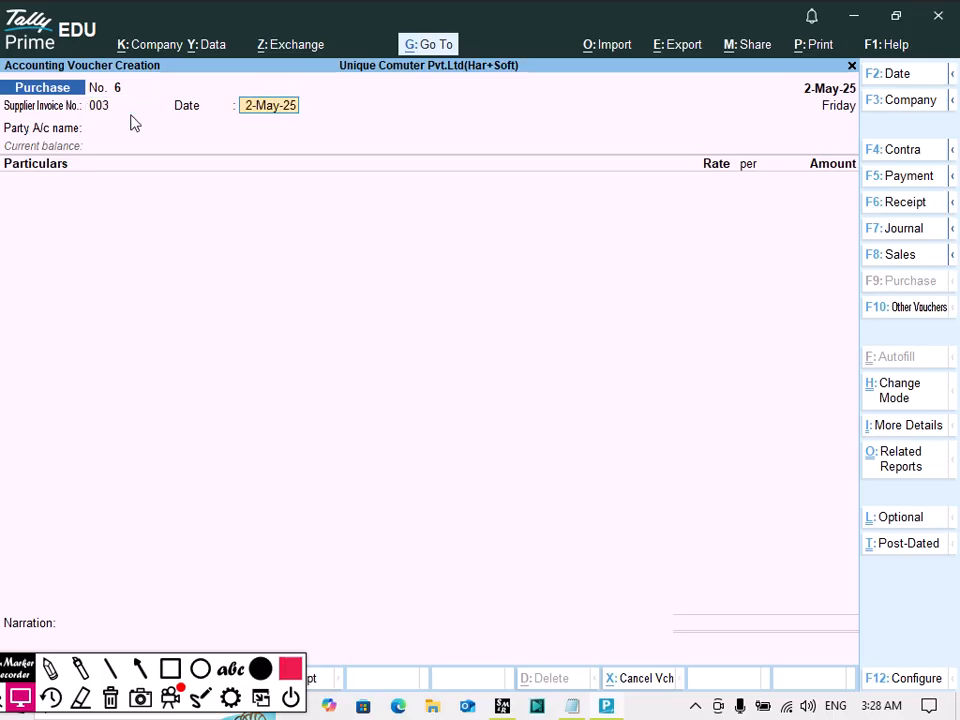
key(Return)
Create the party ledger ABC Consultants under Sundry Creditors and accept the default receipt and party details
key(alt+c)
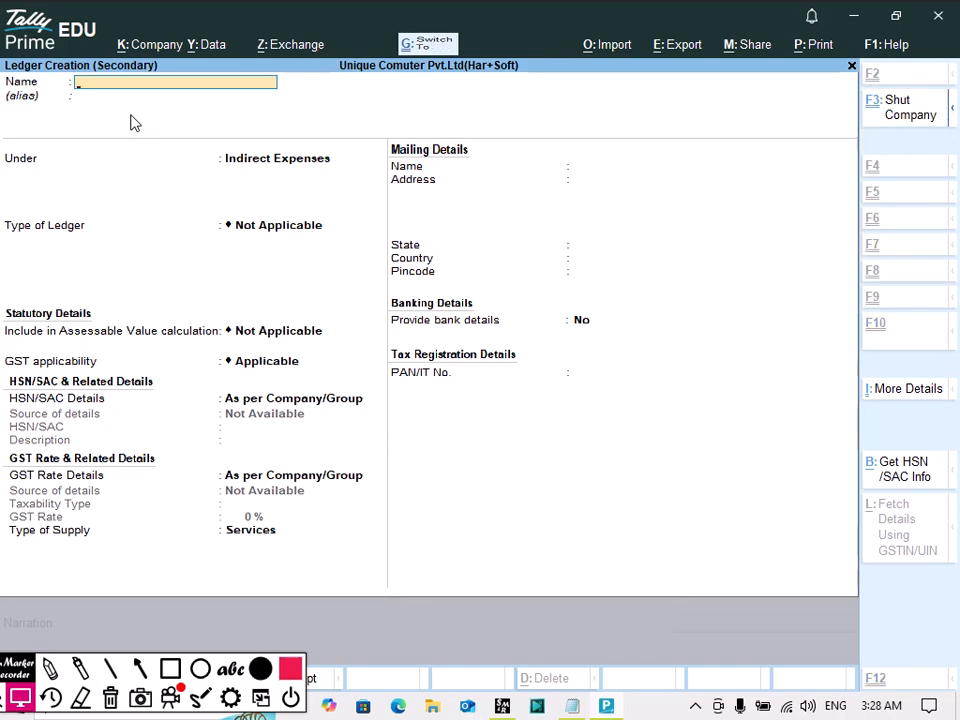
text(ABC Consultants)
key(Return)
key(Return)
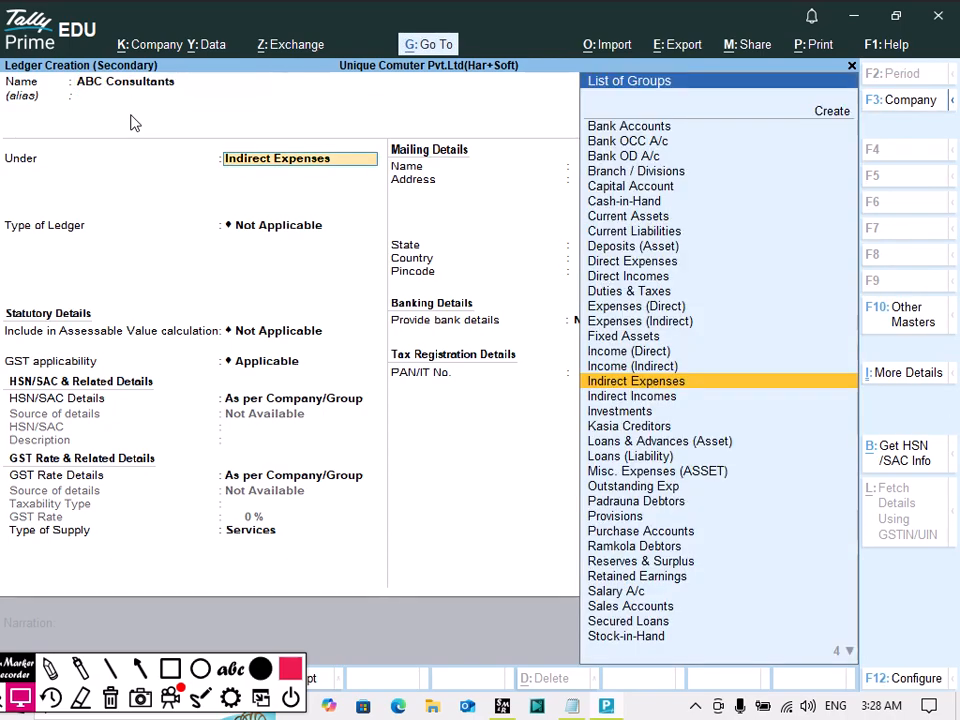
text(Sun)
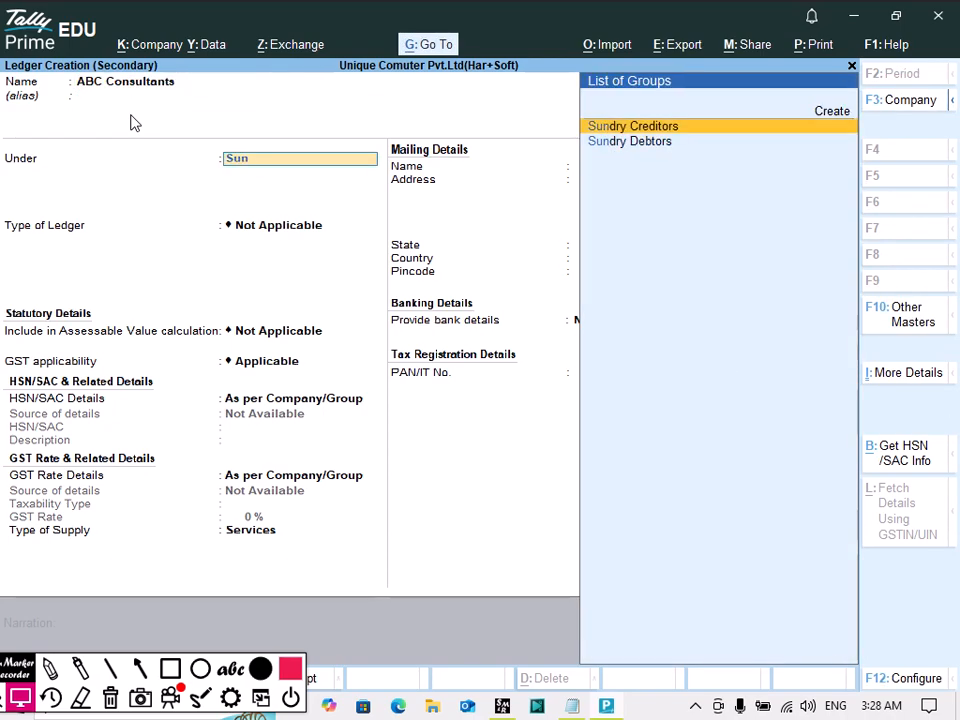
key(Return)
key(ctrl+a)
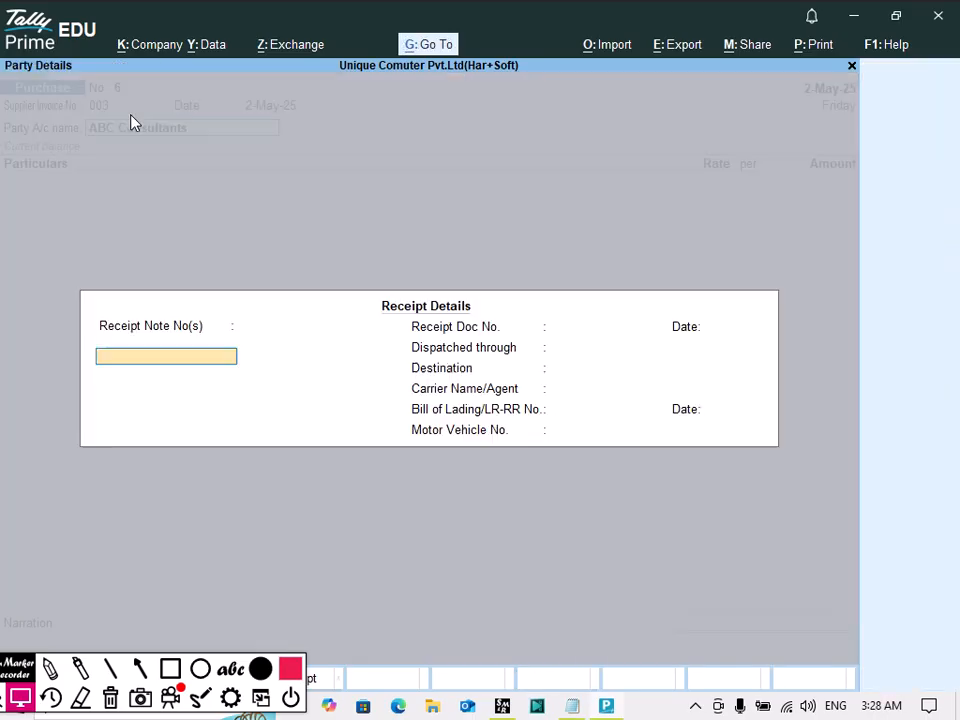
key(ctrl+a)
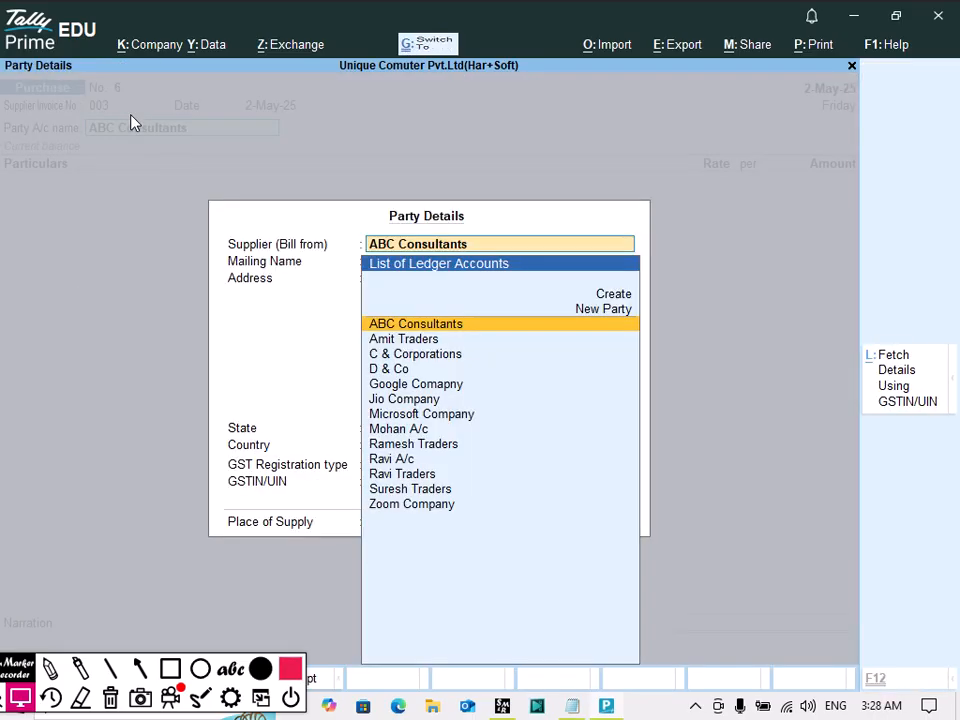
key(ctrl+a)
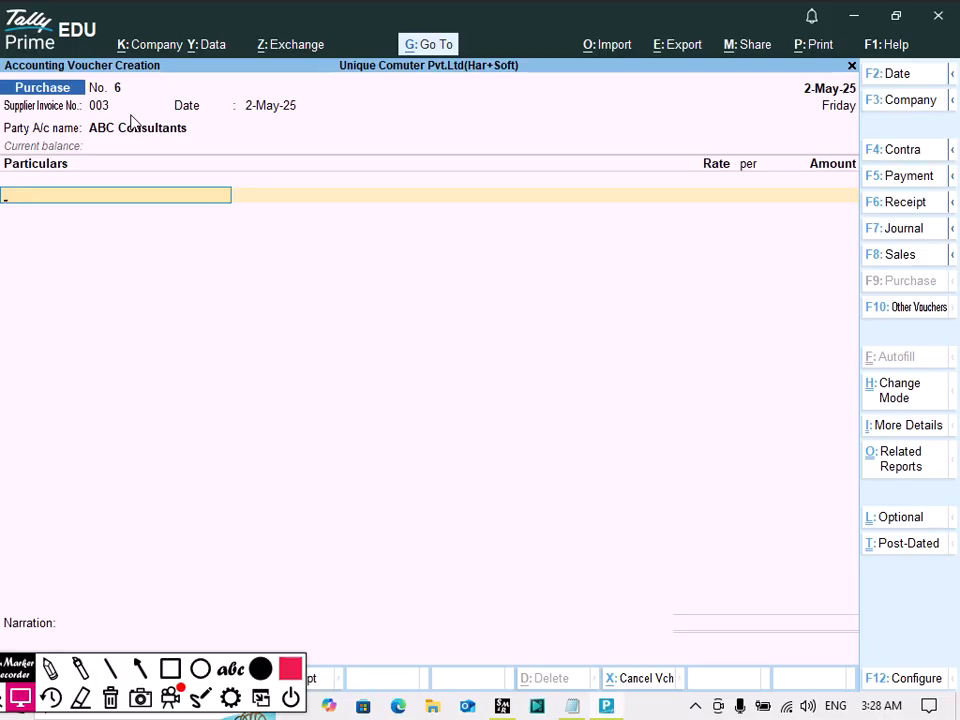
Copy Consulting Services from Q5 in Notepad and use it in TallyPrime to name a new ledger under Indirect Expenses
key(alt+Tab)
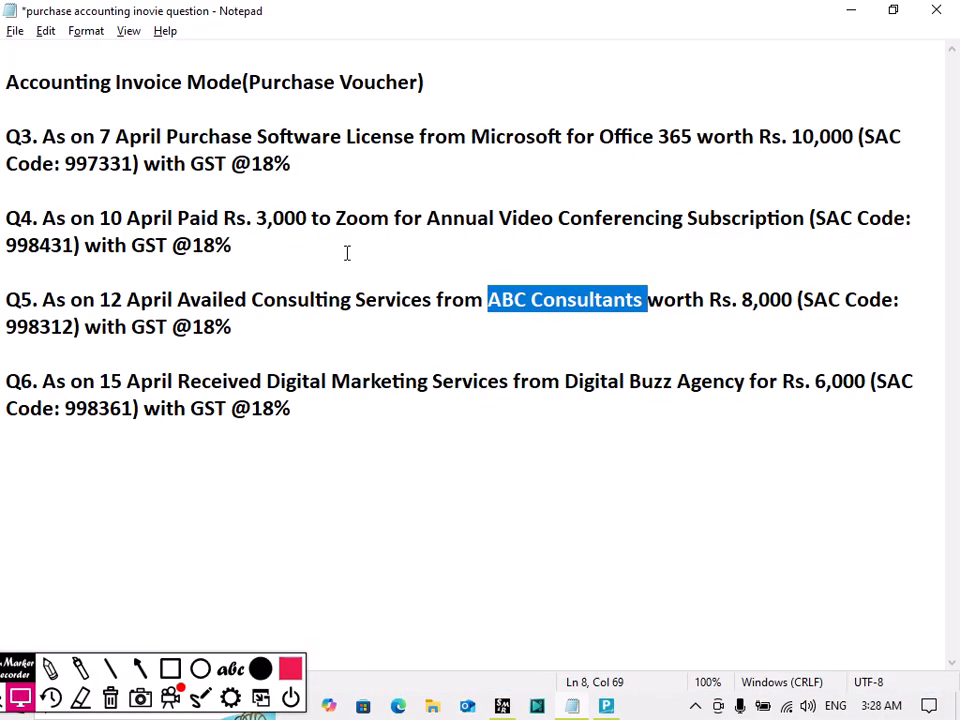
drag(252, 300, 436, 300)
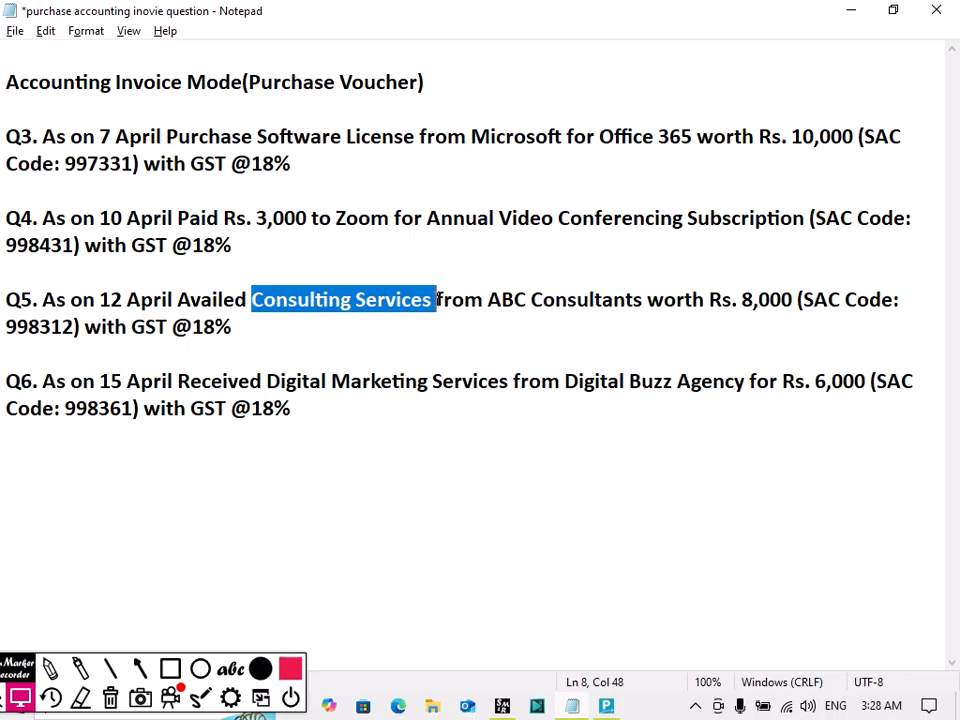
key(alt+Tab)
key(alt+c)
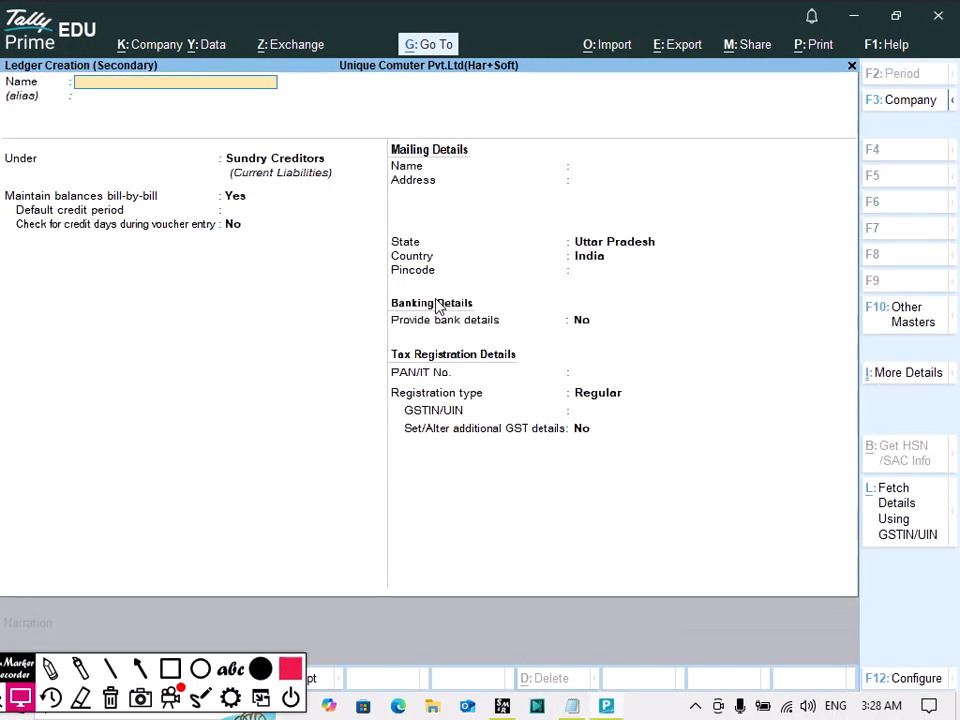
key(ctrl+alt+v)
key(Return)
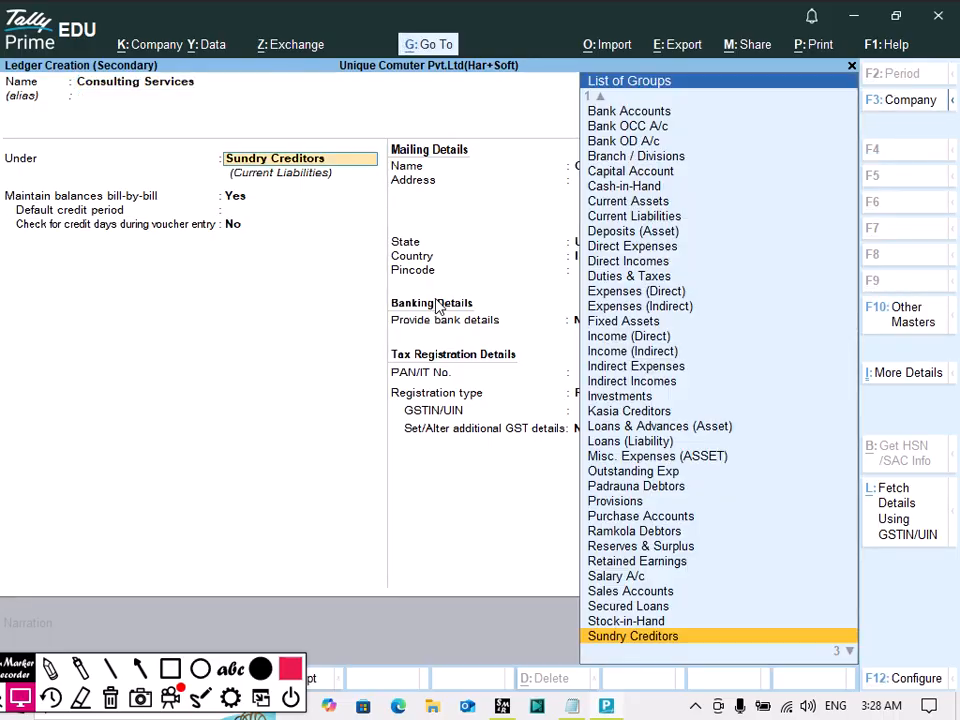
text(Indi)
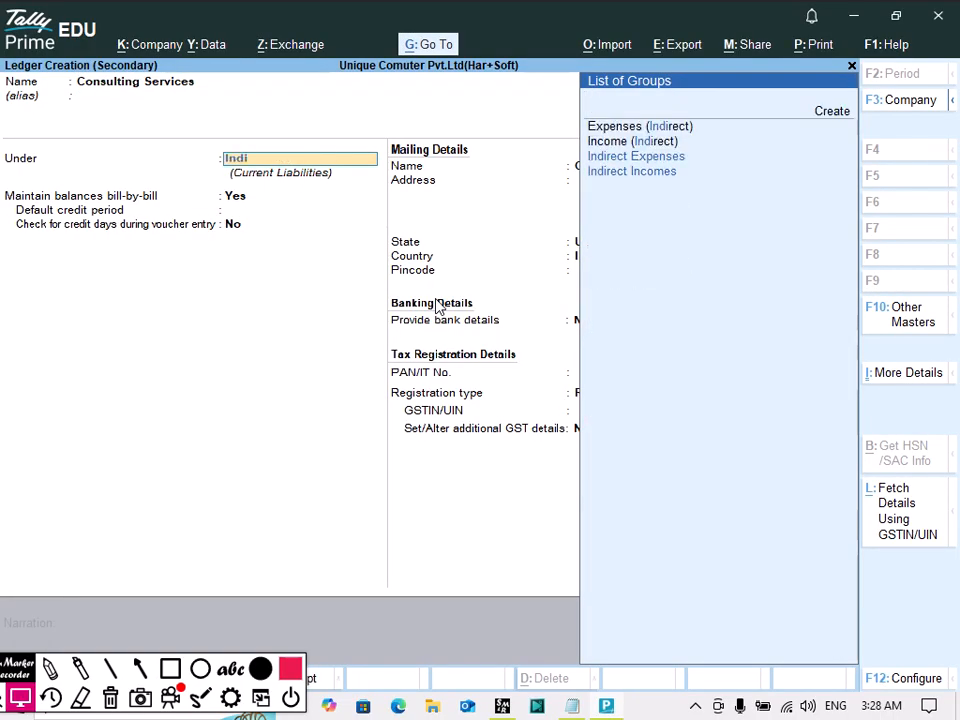
key(Return)
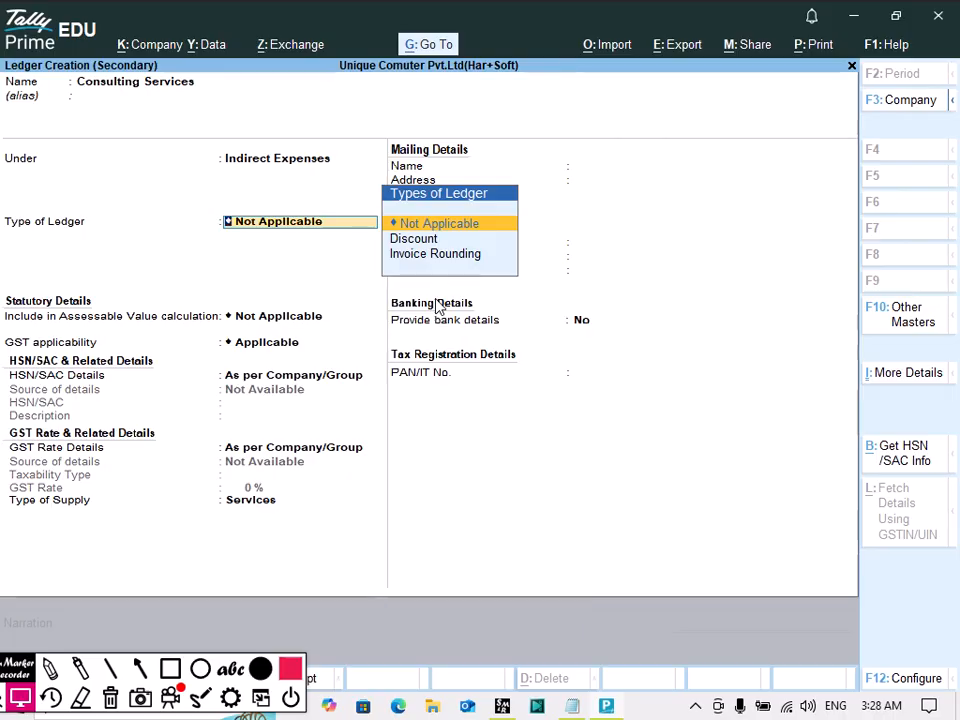
Specify the HSN/SAC details directly in the Consulting Services ledger, using Q5's SAC code 998312 from the Notepad question sheet
key(Return)
key(Return)
key(Down)
key(Return)
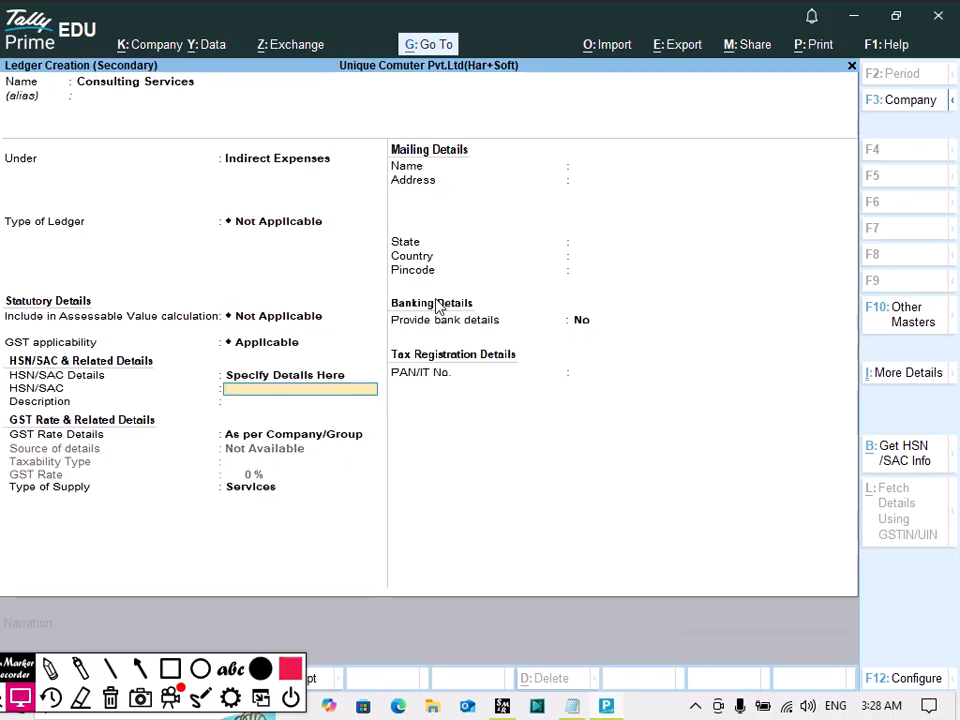
key(alt+Tab)
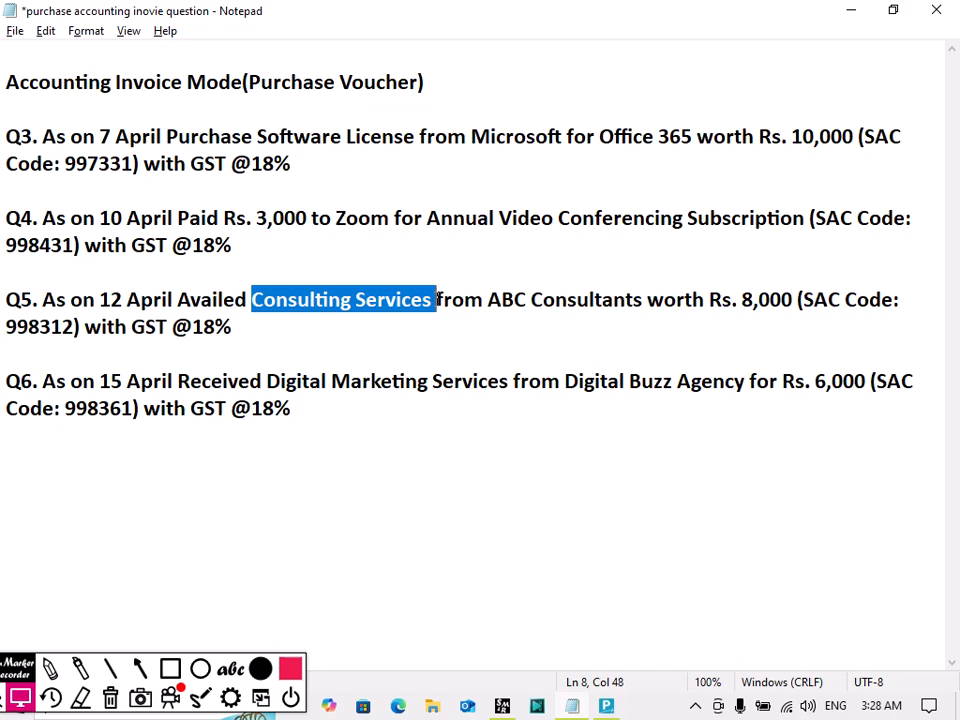
key(alt+Tab)
text(99)
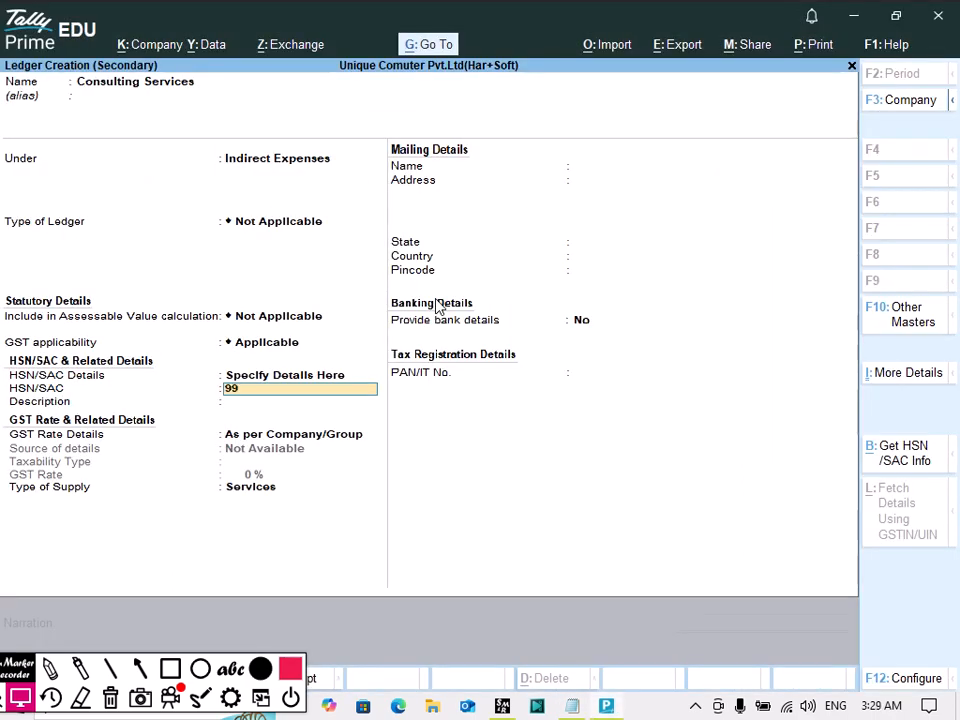
text(8312)
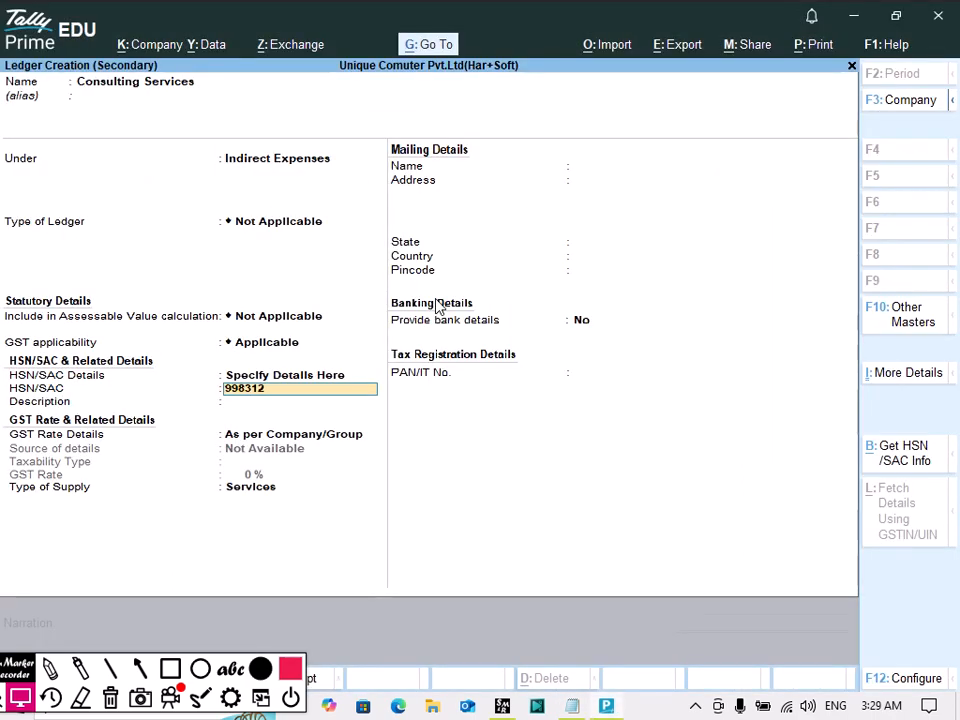
key(Return)
Specify the ledger's GST rate details as Taxable, keep the default rate and type of supply, and save the ledger
key(Return)
key(Down)
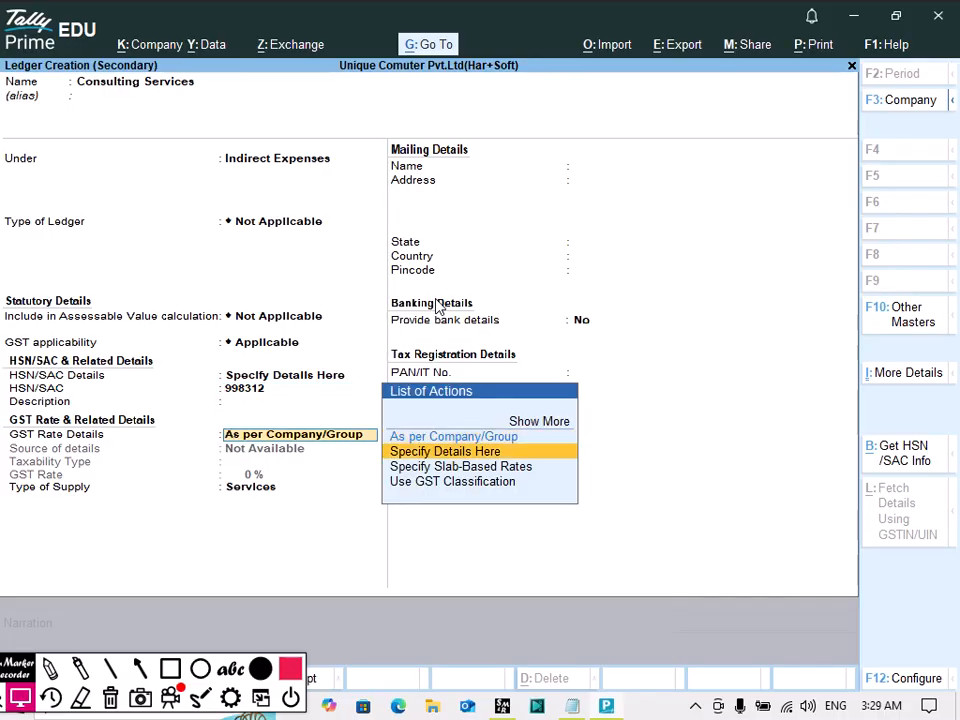
key(Return)
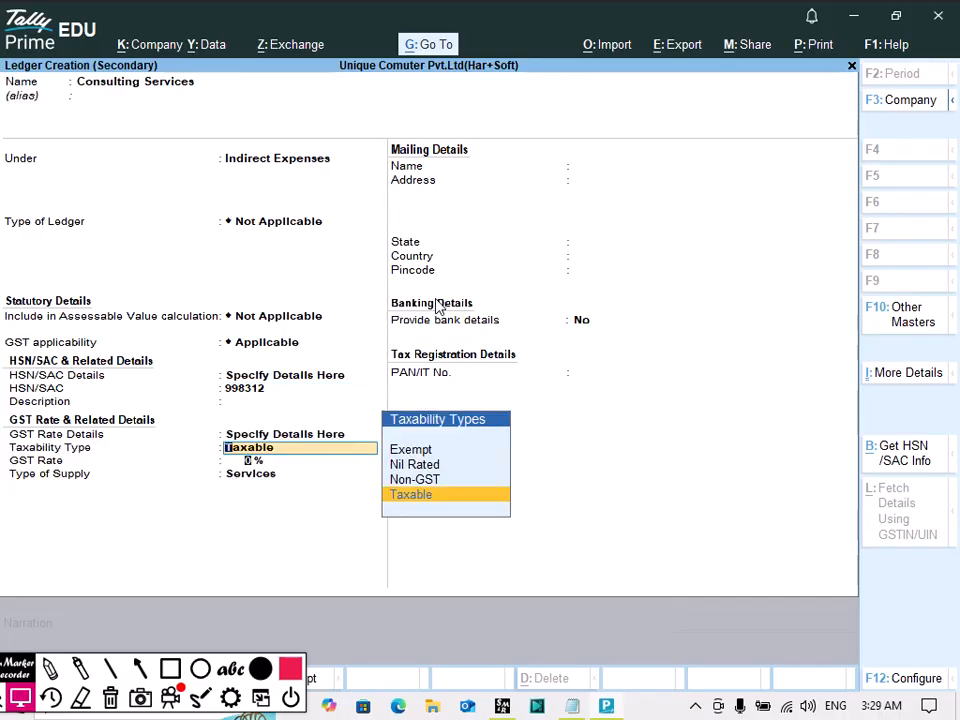
key(Return)
key(Return)
key(Return)
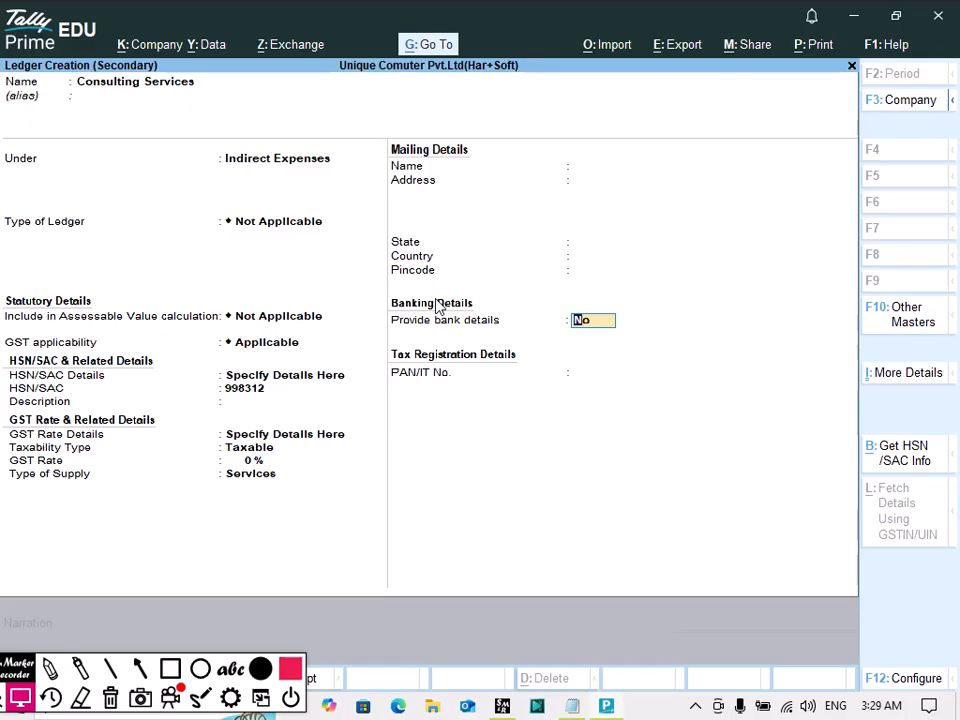
key(Return)
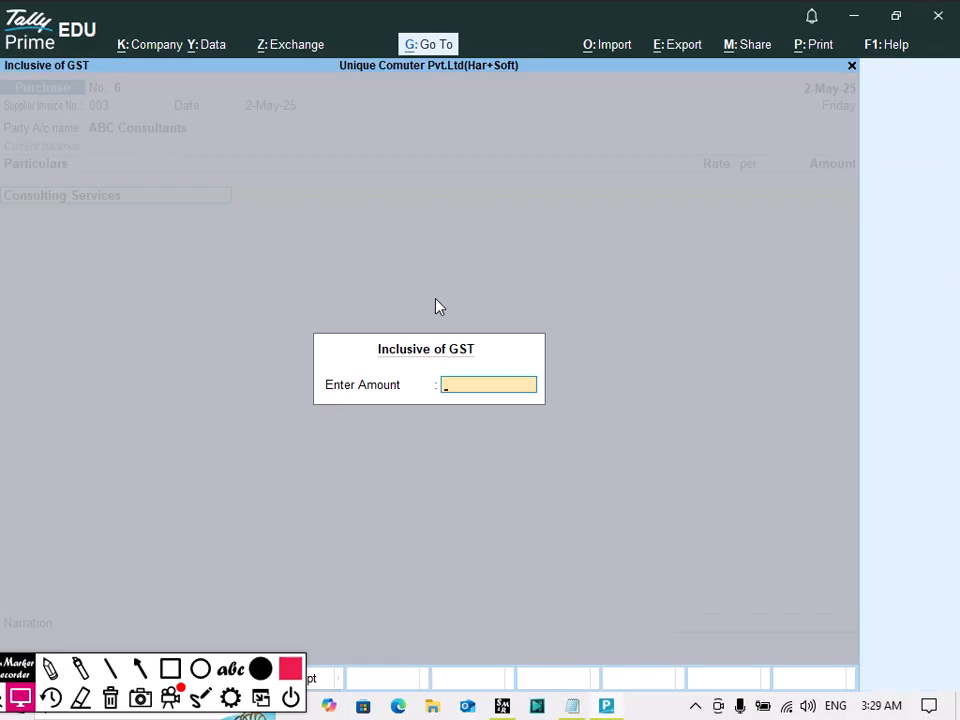
Check Q5's worth in Notepad and enter 8000 in TallyPrime as the GST-inclusive amount for Consulting Services
key(alt+Tab)
key(alt+Tab)
text(8000)
key(Return)
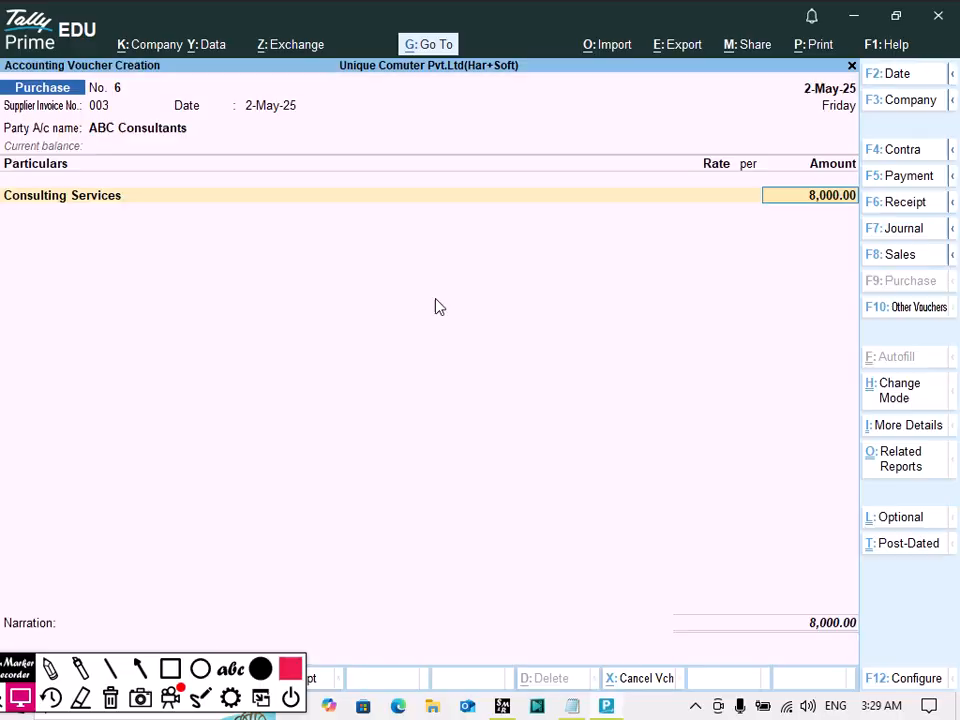
key(Return)
Reopen the Consulting Services ledger from the voucher, set its GST rate to 18% effective 2-May-25, and save it
key(BackSpace)
key(BackSpace)
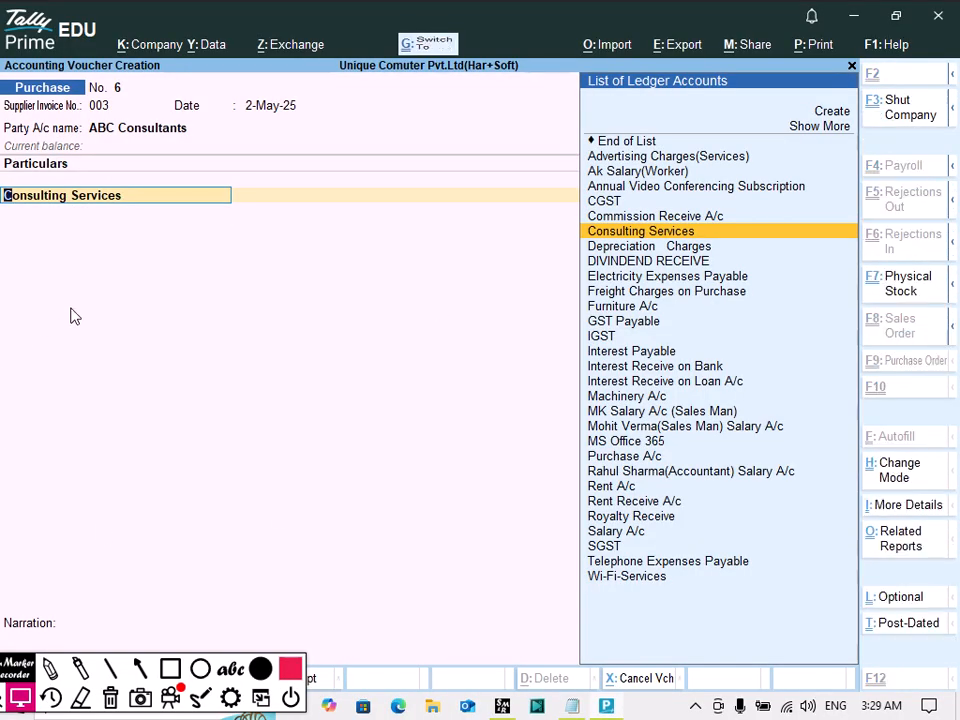
key(ctrl+Return)
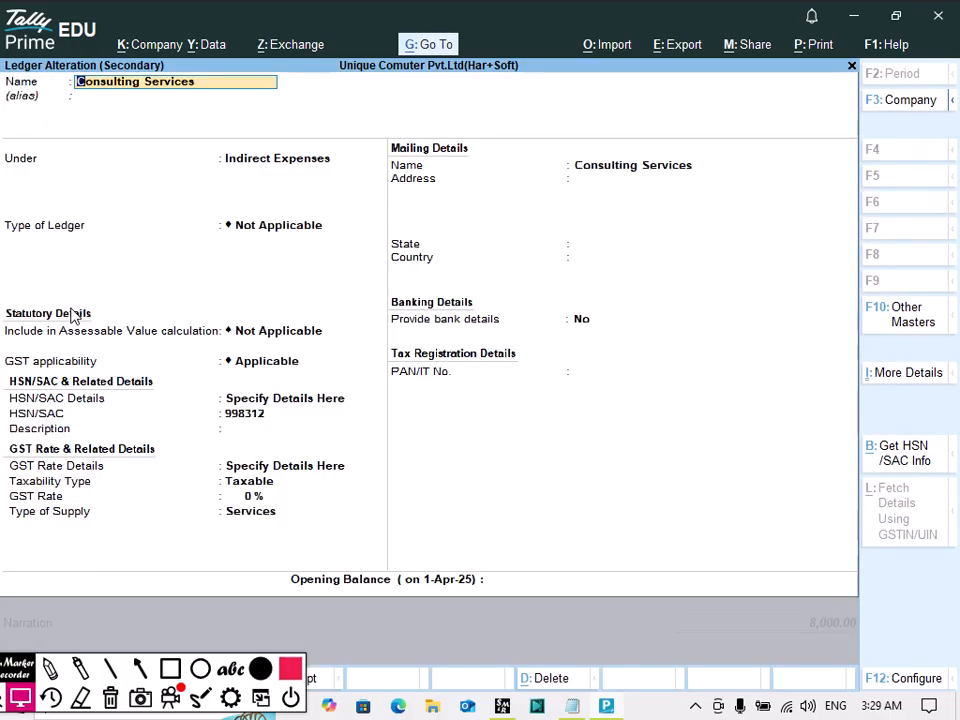
key(alt+Tab)
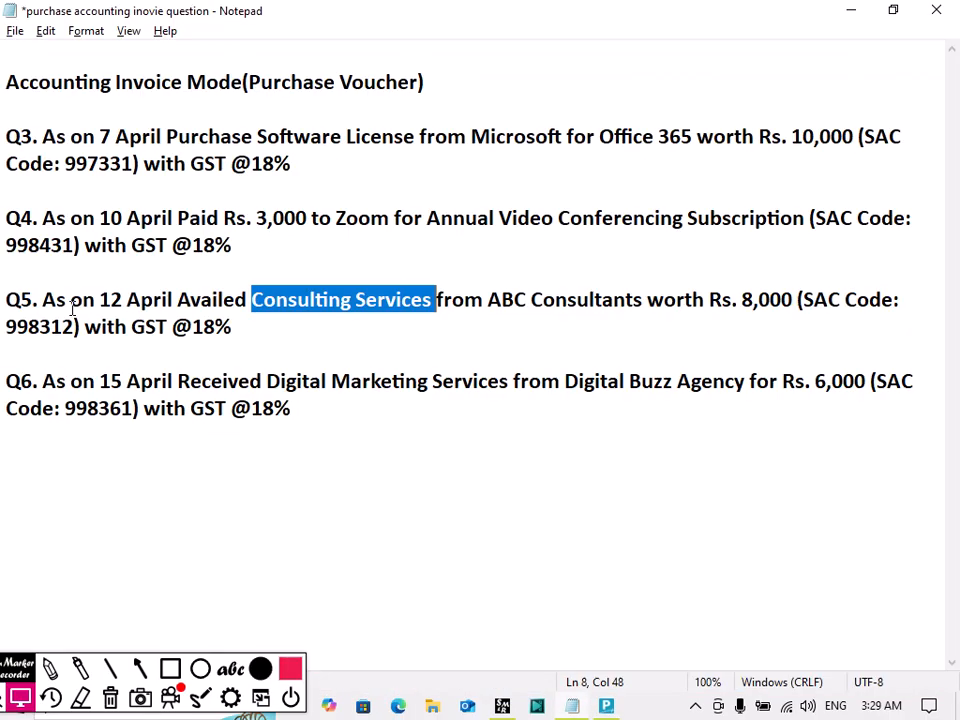
key(alt+Tab)
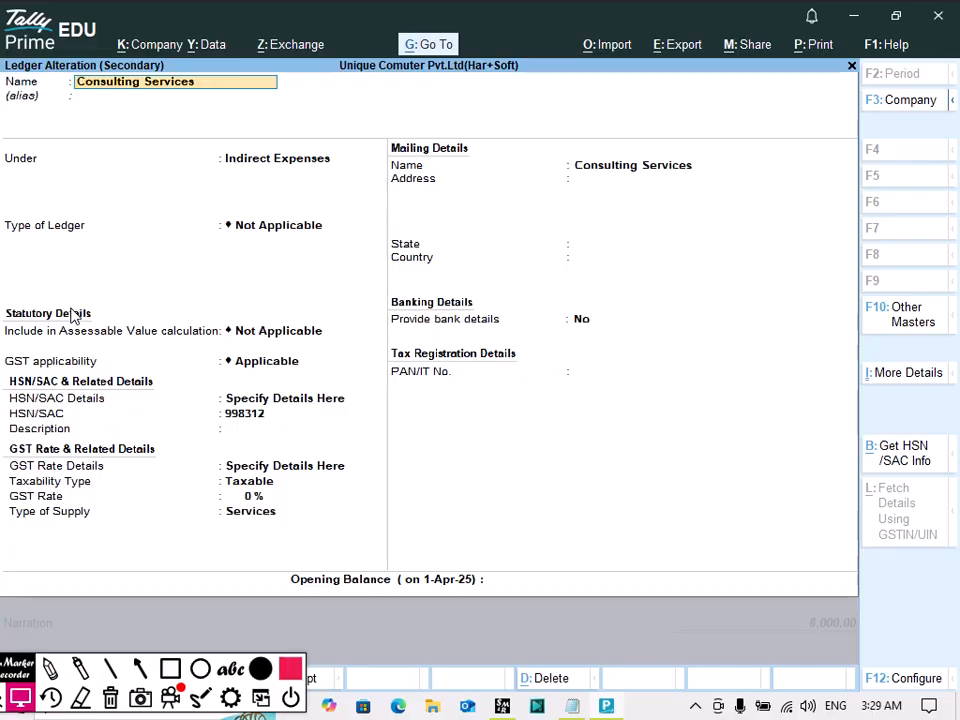
click(262, 496)
key(BackSpace)
text(18)
key(Return)
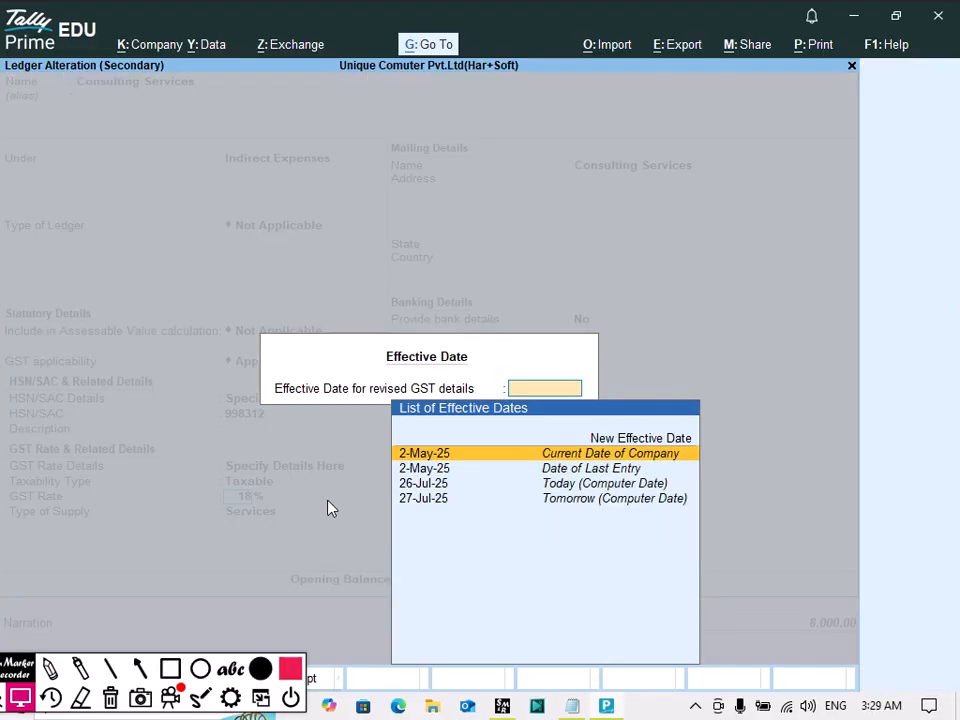
key(Return)
key(Return)
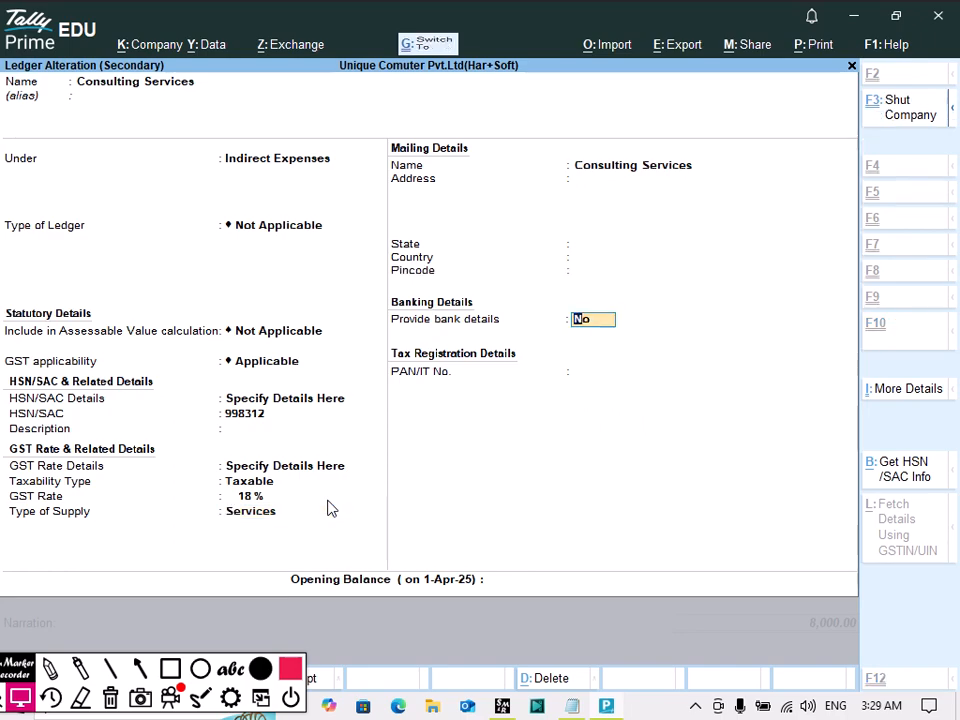
key(ctrl+a)
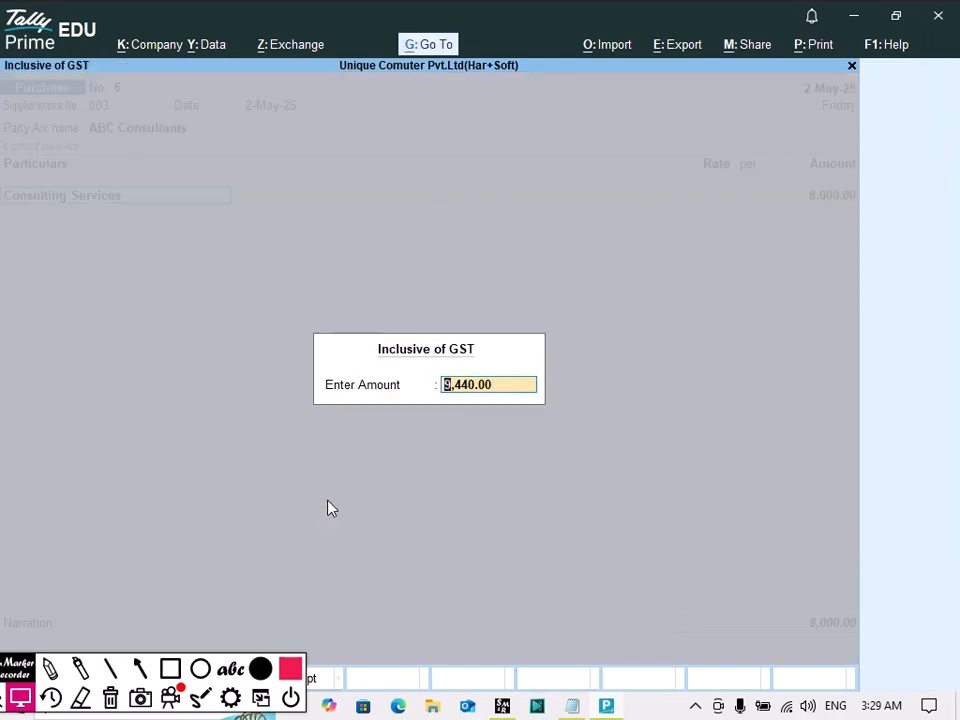
Replace the GST-inclusive amount on the Consulting Services line with 8000 and accept the calculated taxable value
text(8000)
key(Return)
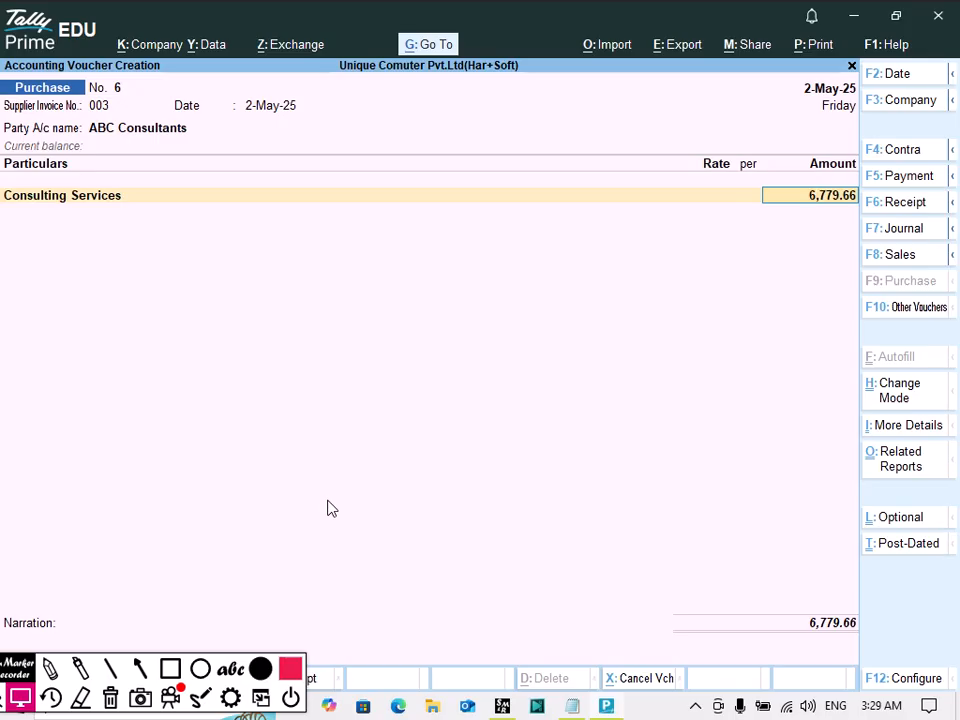
key(Return)
Add the CGST and SGST ledgers below Consulting Services with their calculated amounts and end the particulars list
text(Cg)
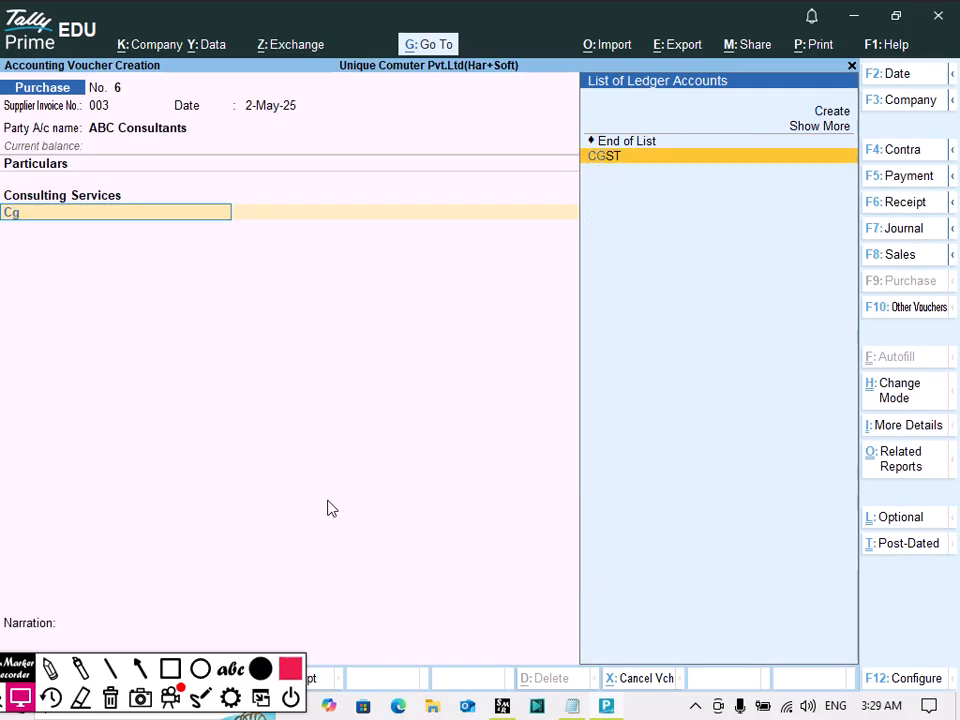
key(Return)
key(Return)
text(S)
key(Return)
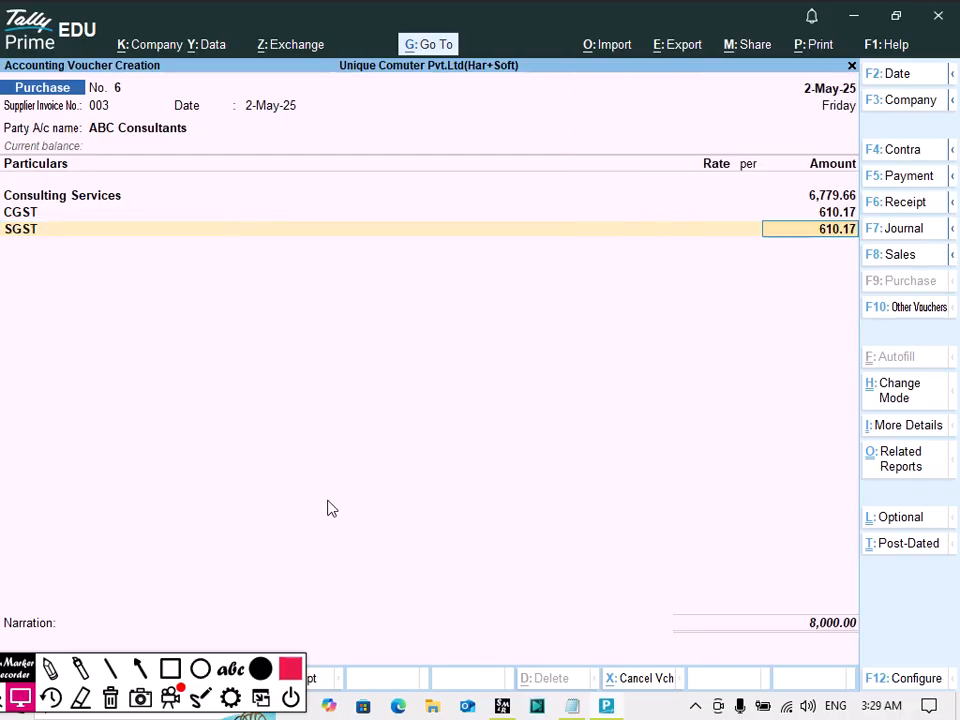
key(Return)
key(Return)
Accept the New Ref bill-wise details for ABC Consultants, leave the narration blank, and save the purchase voucher
key(Return)
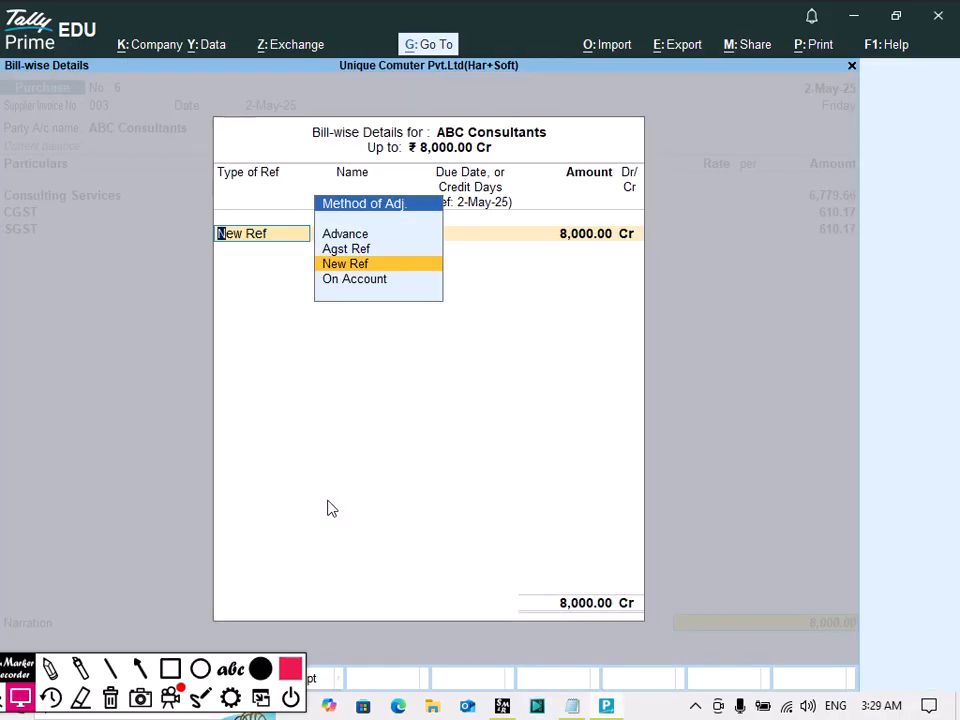
key(Return)
key(Return)
key(Return)
key(Return)
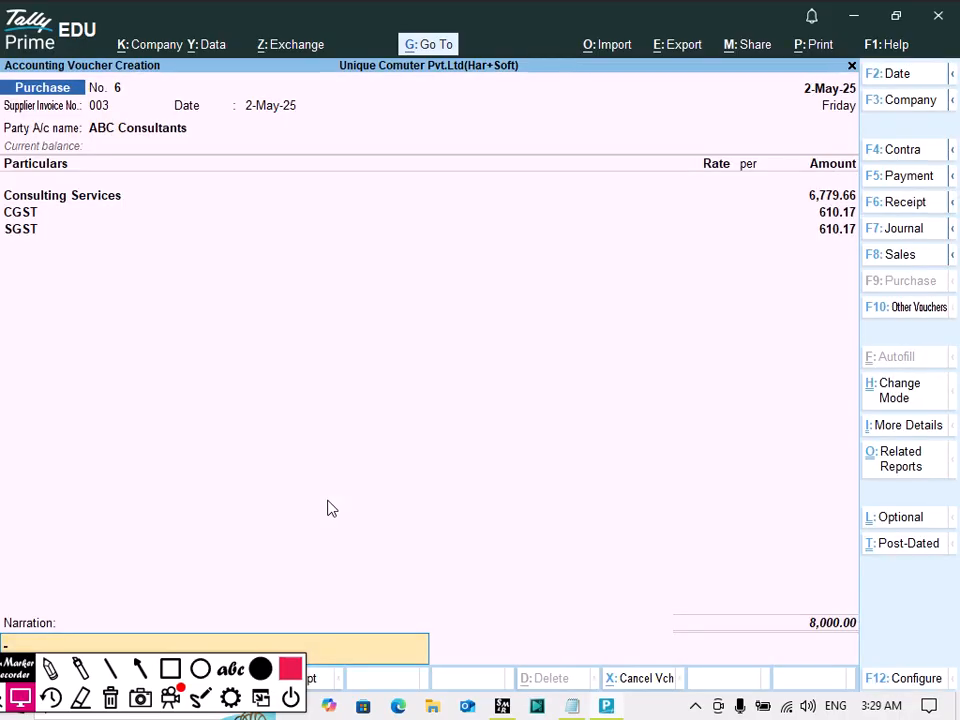
key(Return)
key(y)
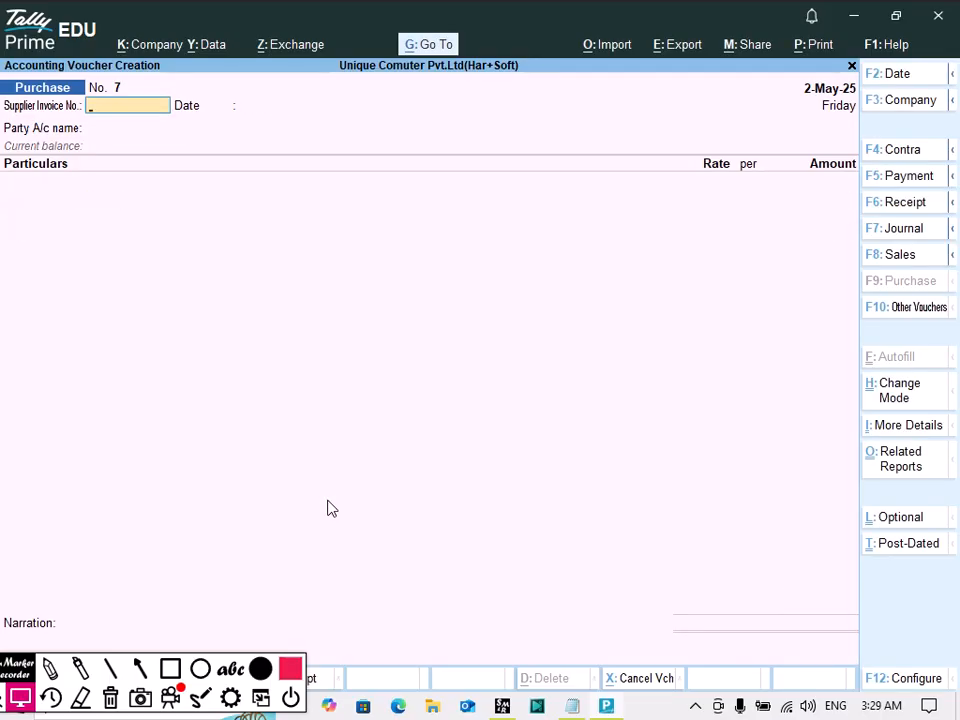
key(alt+Tab)
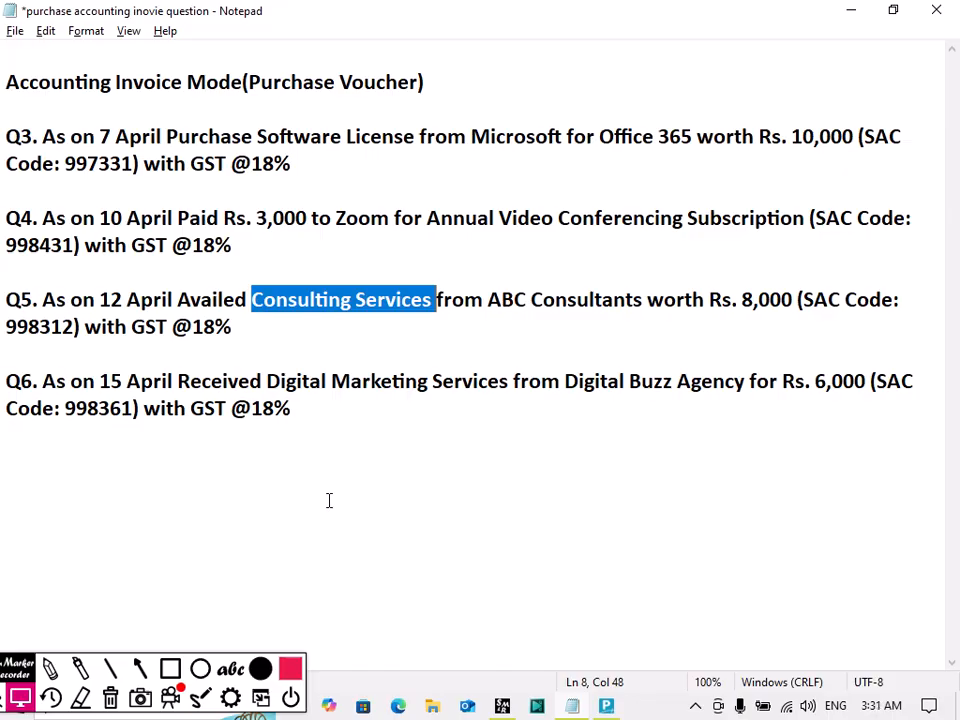
click(170, 697)
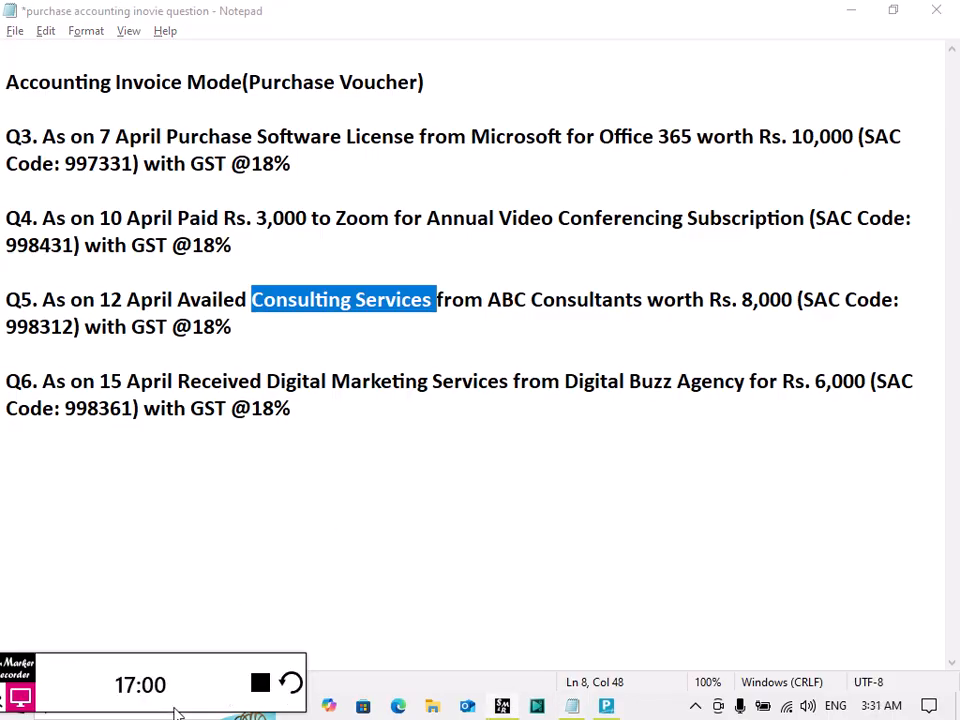